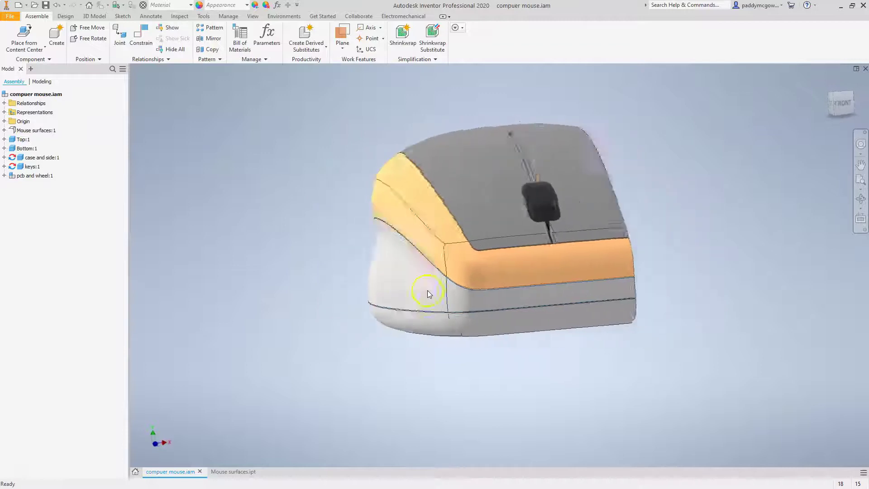
Examine the sectioned mouse assembly's interior, including the scroll wheel, switches, circuit board and batteries.
shift+middle_drag(331, 237, 251, 209)
scroll(251, 209, down, 2)
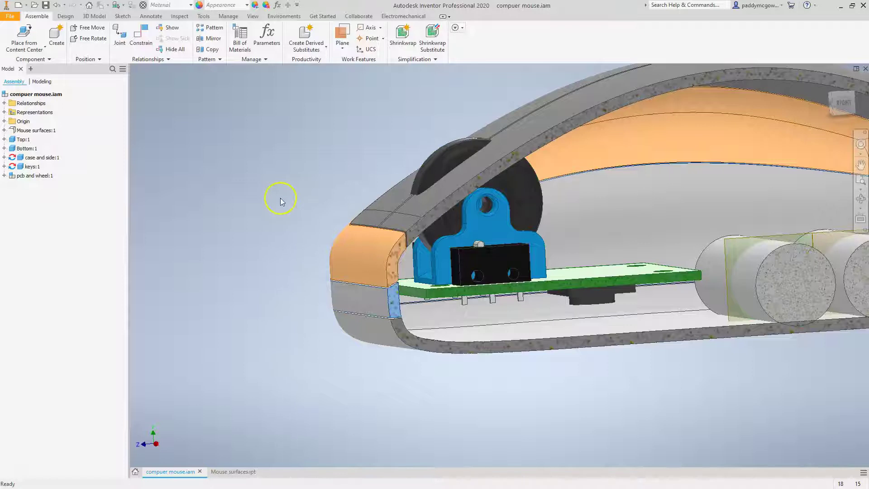
shift+middle_drag(248, 193, 387, 175)
scroll(313, 213, up, 5)
scroll(314, 213, down, 2)
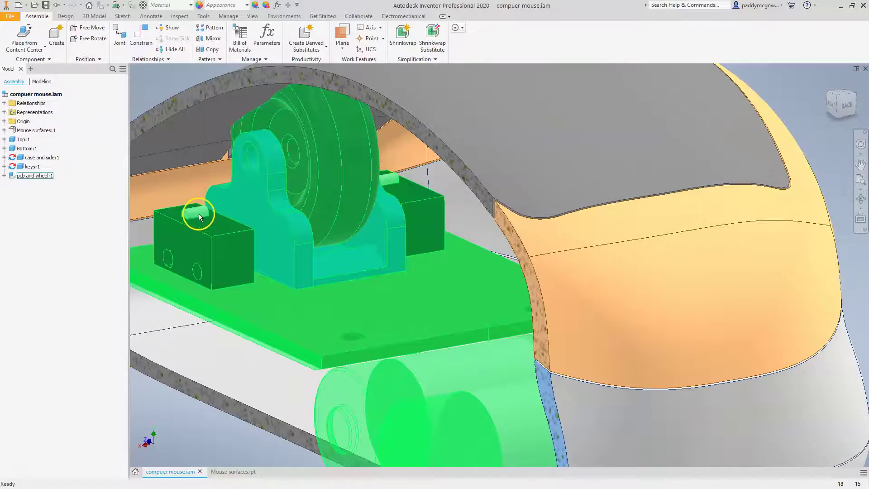
shift+middle_drag(400, 179, 299, 186)
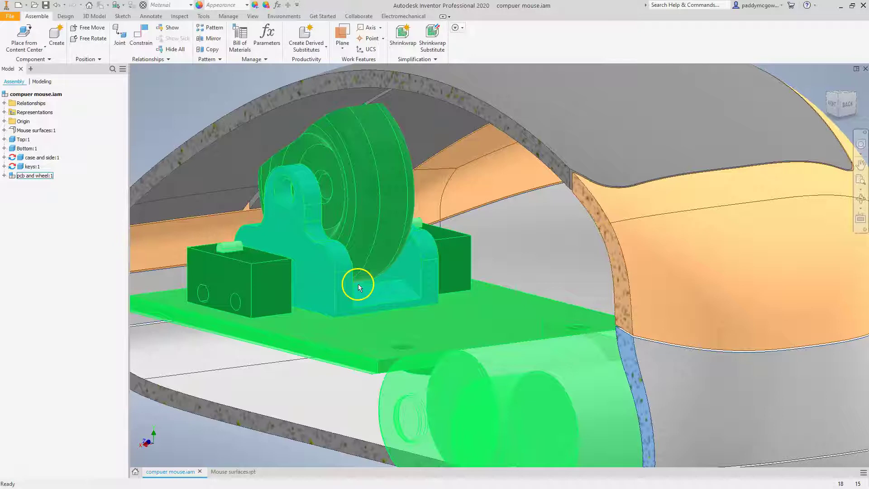
shift+middle_drag(317, 181, 246, 185)
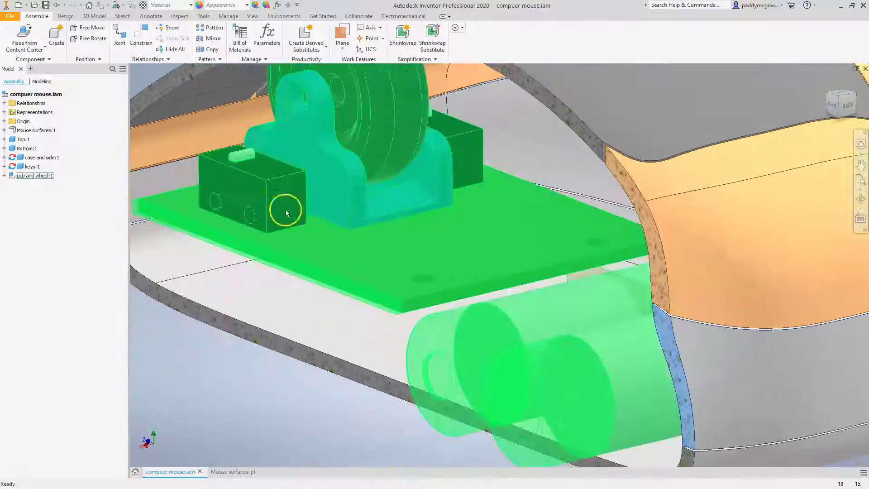
shift+middle_drag(335, 219, 422, 209)
shift+middle_drag(526, 187, 457, 235)
scroll(475, 196, up, 3)
scroll(475, 195, down, 3)
shift+middle_drag(606, 226, 582, 363)
click(580, 246)
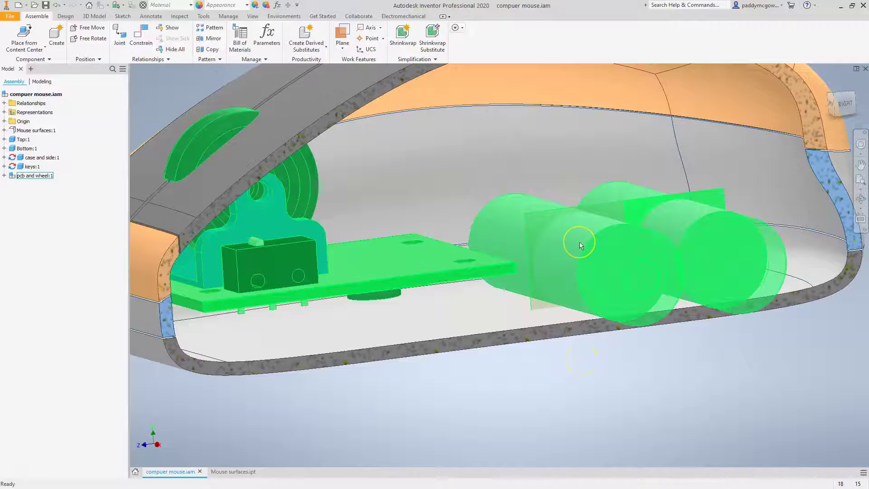
scroll(534, 229, down, 3)
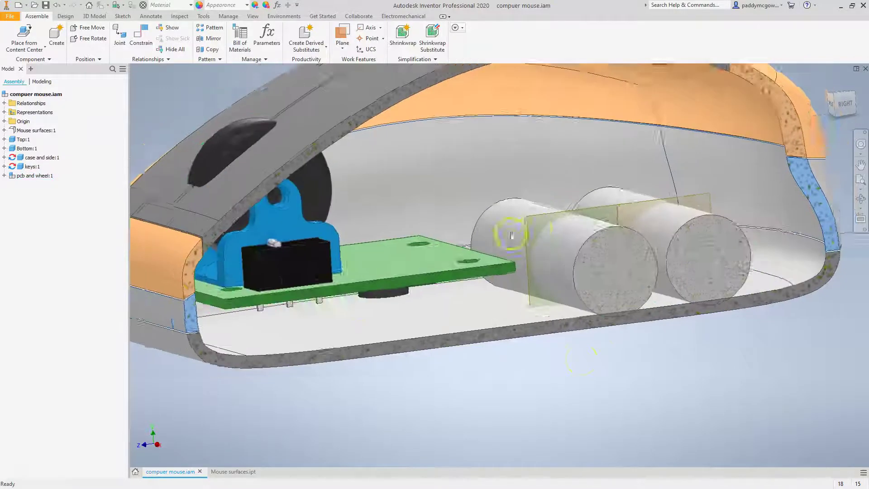
Save the mouse assembly and end its section view.
click(186, 132)
click(47, 6)
click(214, 121)
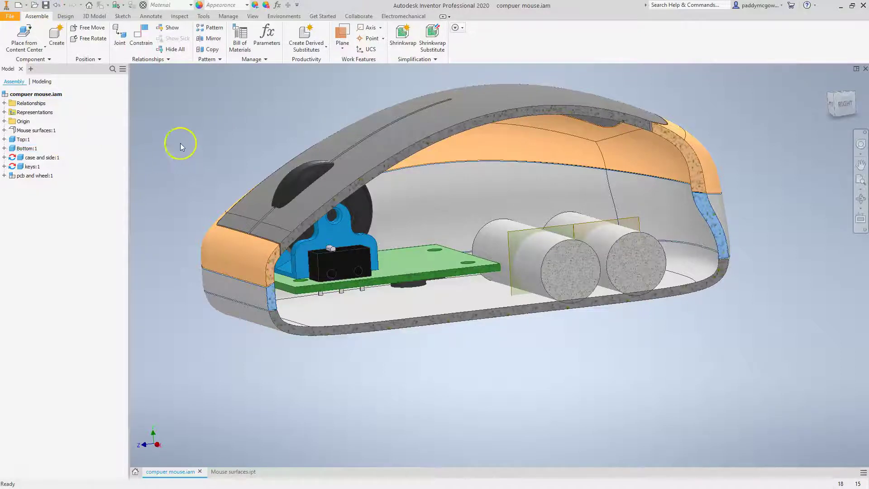
scroll(221, 140, down, 1)
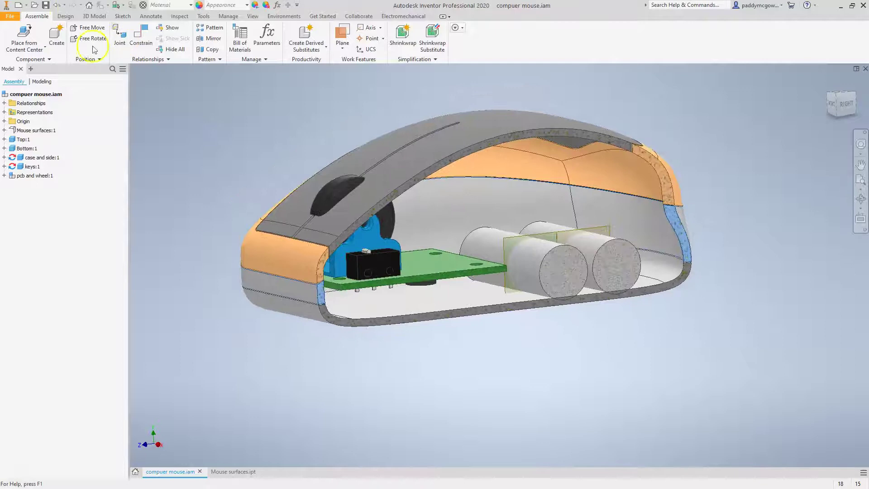
click(260, 17)
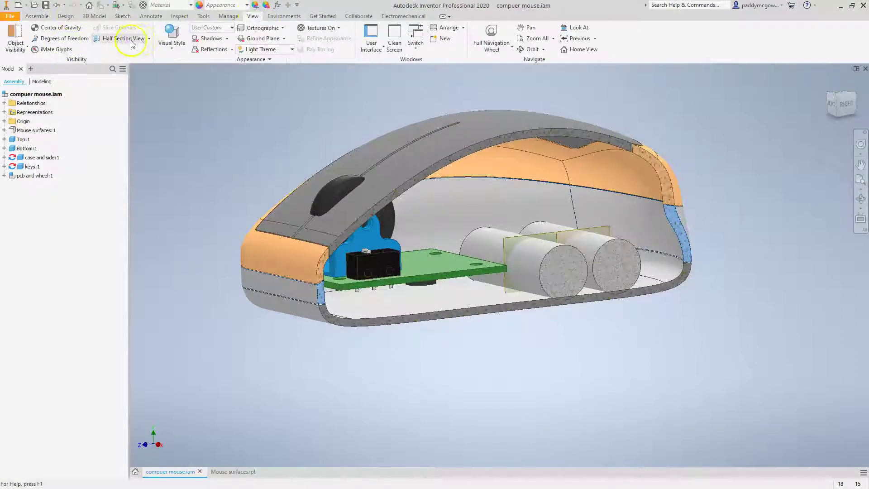
click(149, 39)
click(126, 108)
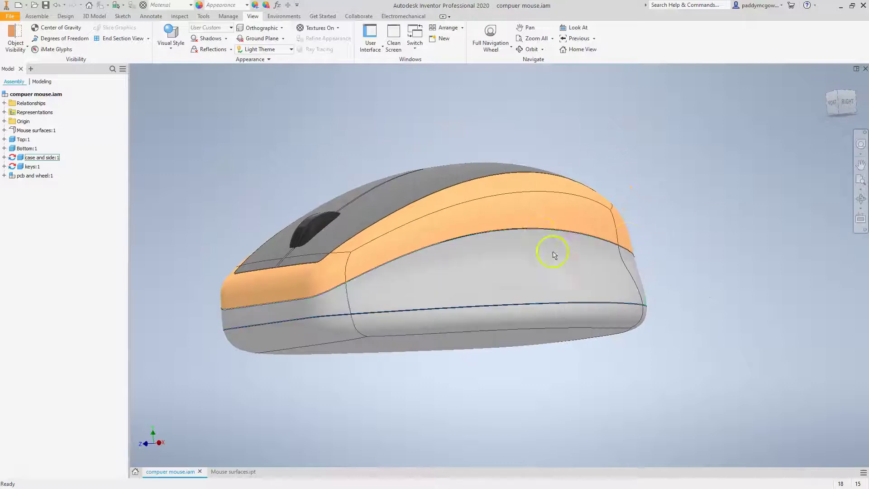
Open the Mouse surfaces part from the assembly and edit Sketch2 under ExtrusionSrf4.
shift+middle_drag(520, 231, 497, 236)
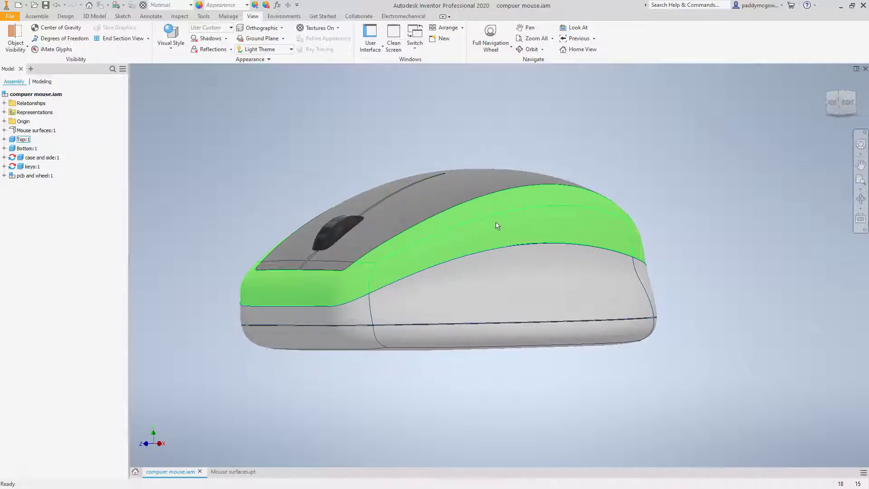
click(497, 225)
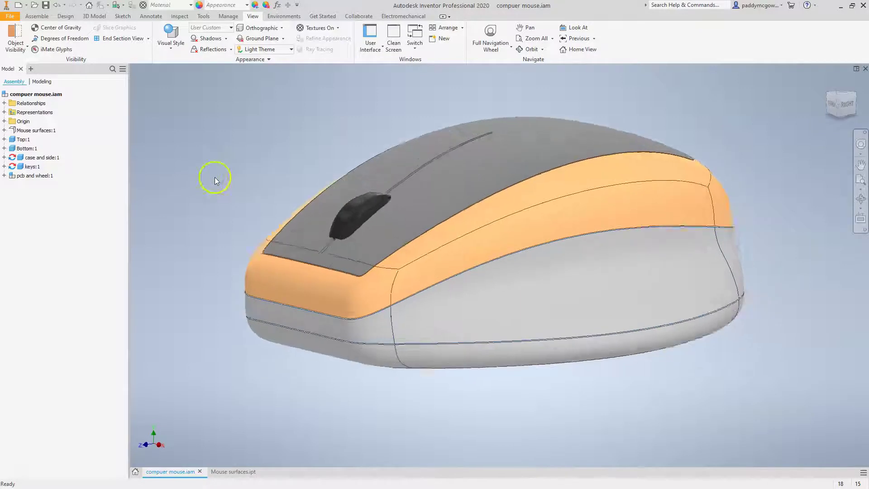
shift+middle_drag(205, 182, 198, 177)
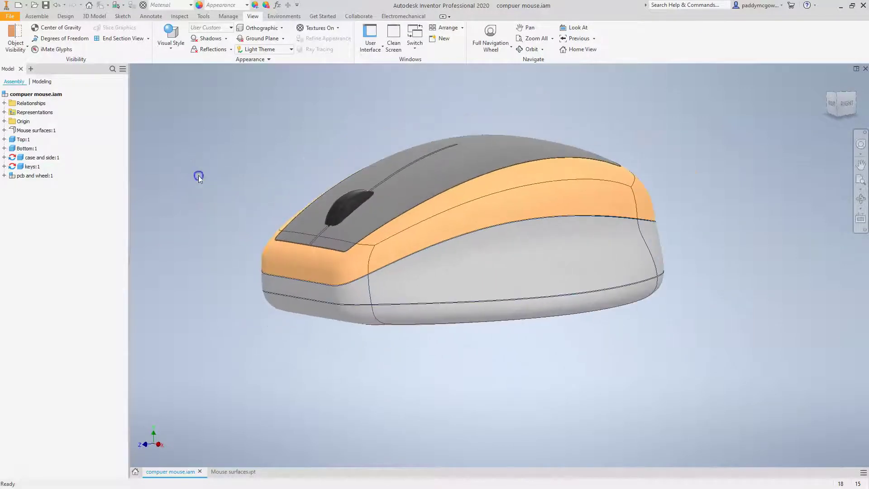
right_click(41, 132)
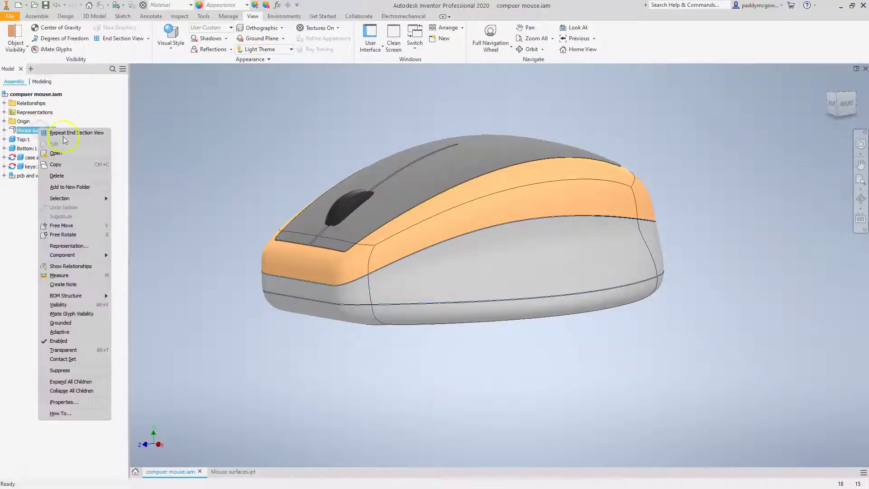
click(57, 152)
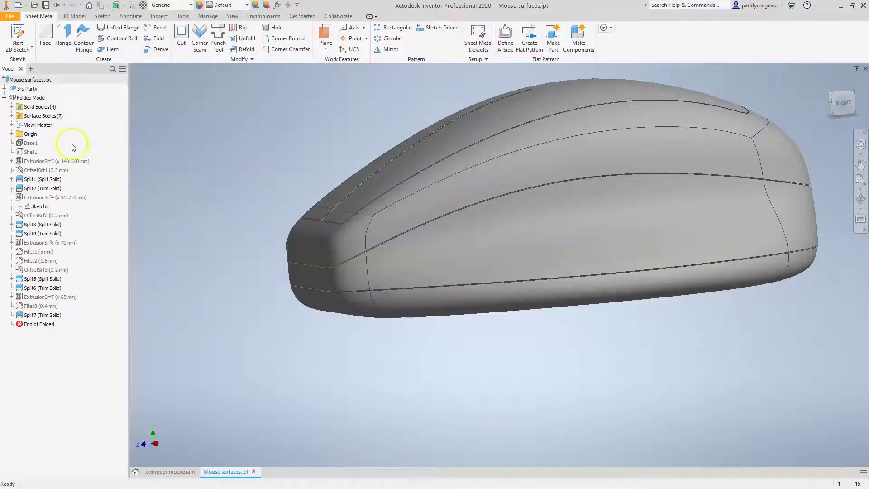
click(39, 206)
right_click(37, 206)
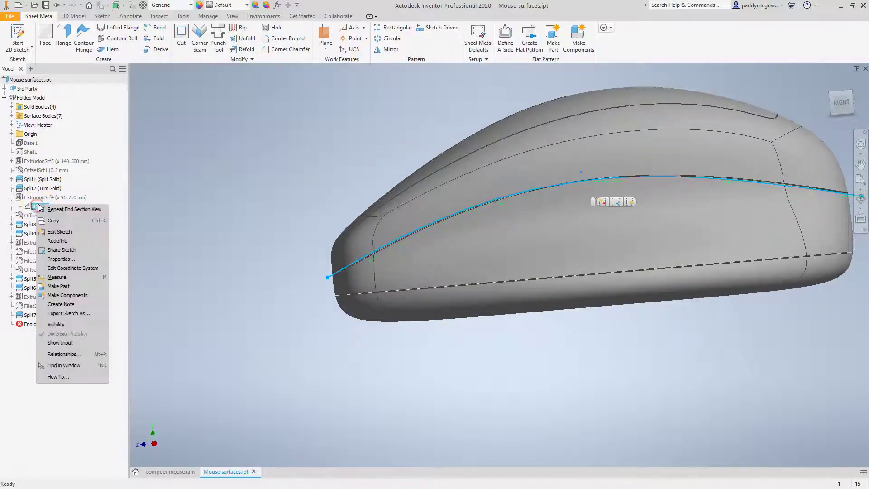
click(70, 232)
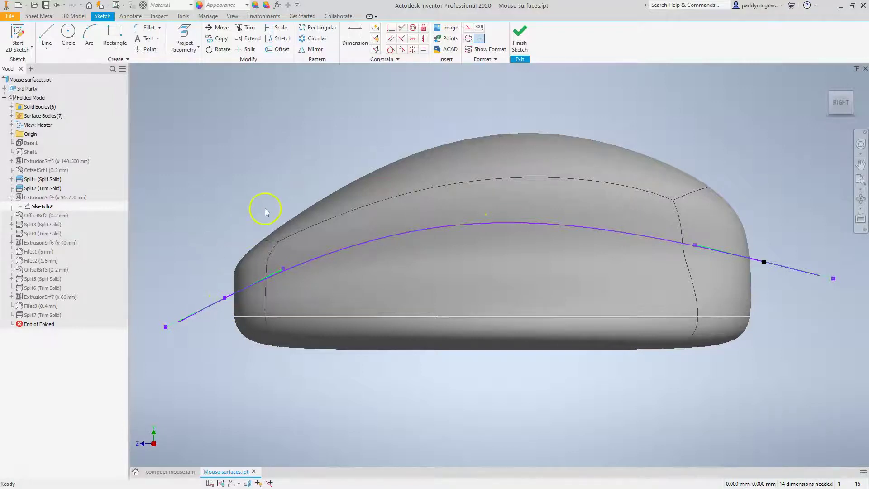
Raise the front and rear endpoints of the side parting curve in the sketch.
click(246, 202)
drag(225, 296, 225, 284)
drag(767, 257, 768, 242)
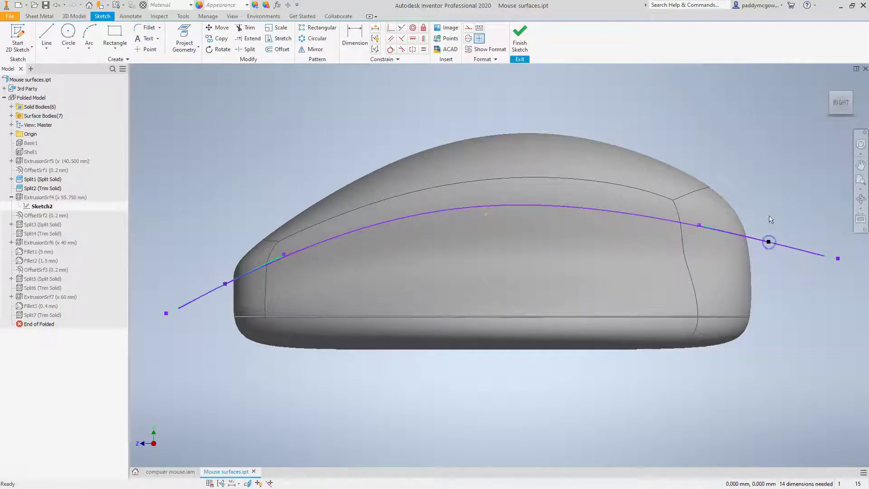
click(781, 180)
Adjust the tangent handles at both ends of the parting curve and finish the sketch.
click(225, 284)
drag(164, 315, 163, 314)
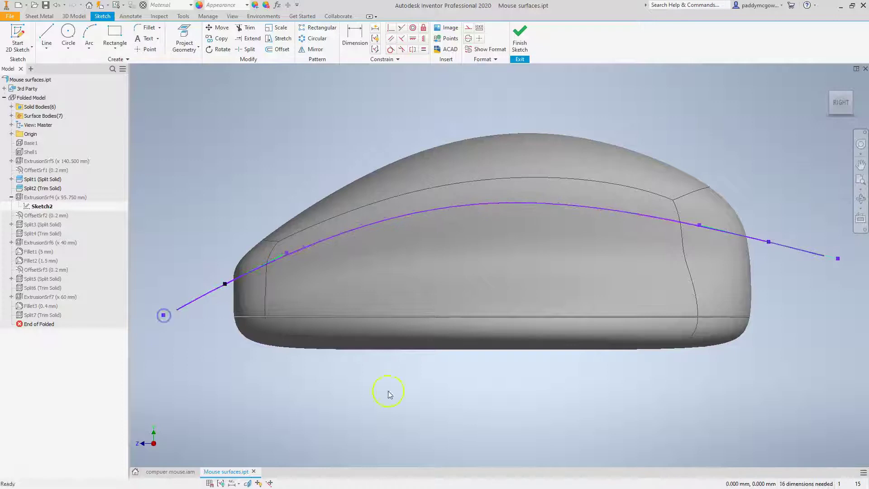
drag(837, 261, 829, 261)
click(783, 165)
key(F6)
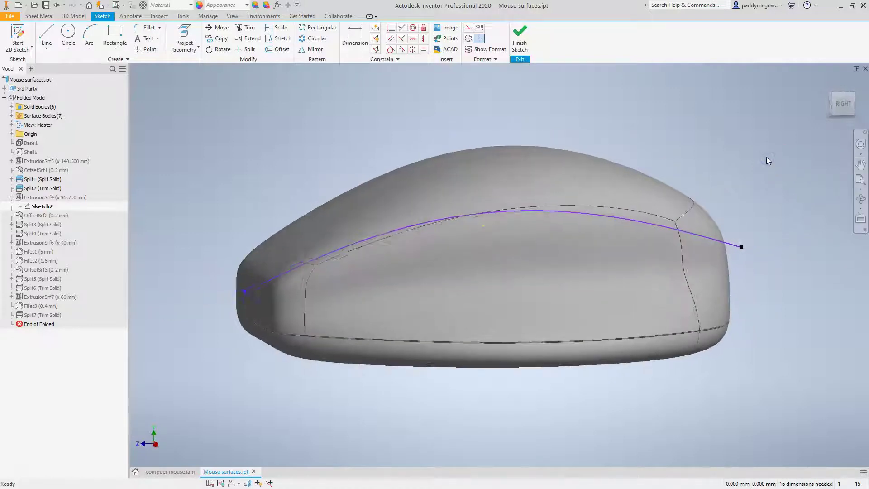
click(519, 35)
click(326, 221)
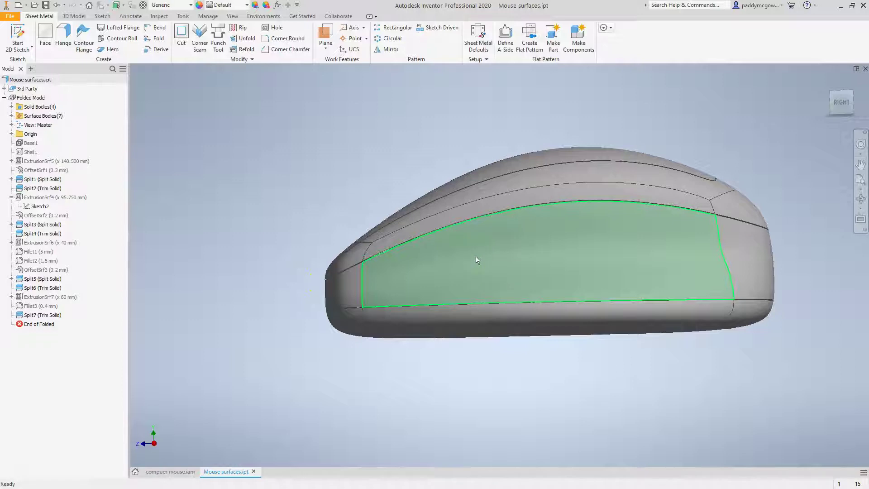
Close the Mouse surfaces part and update the mouse assembly with the changed parting curve.
scroll(396, 271, down, 1)
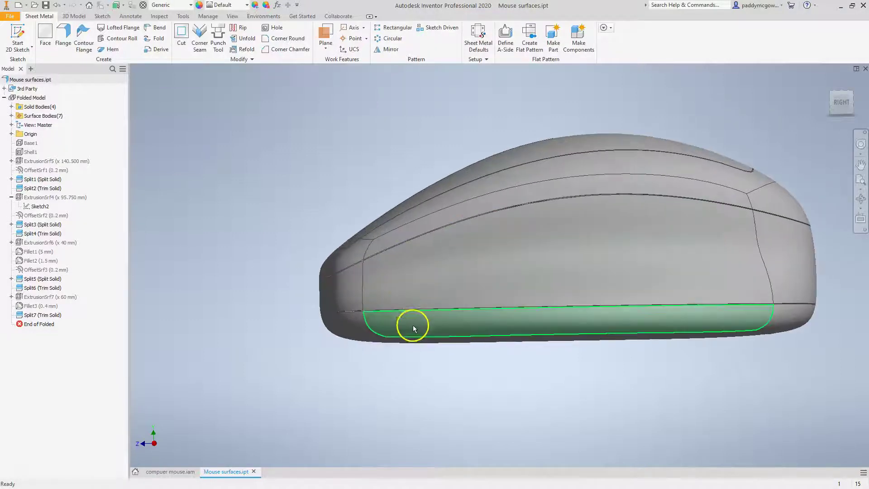
click(316, 244)
click(243, 184)
scroll(243, 183, up, 1)
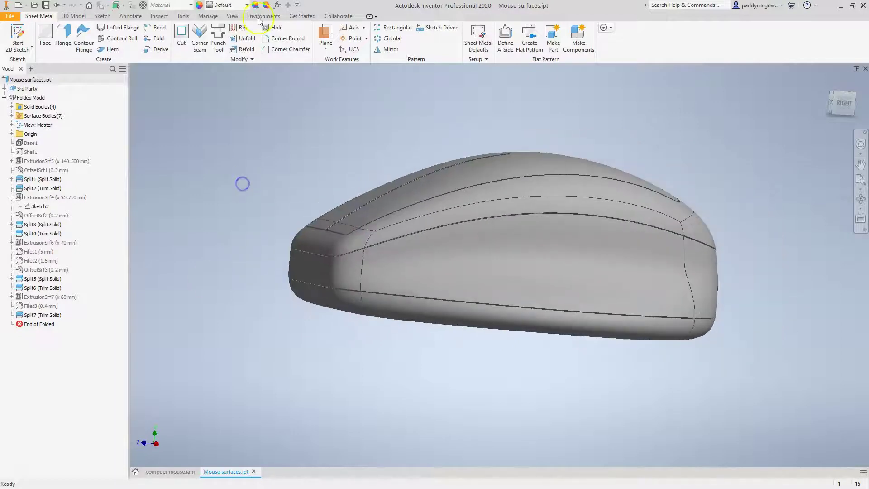
click(253, 471)
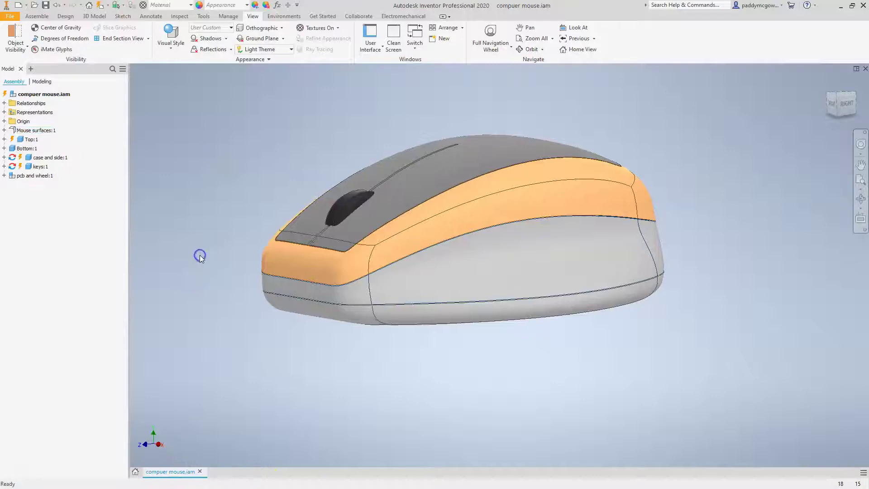
click(33, 95)
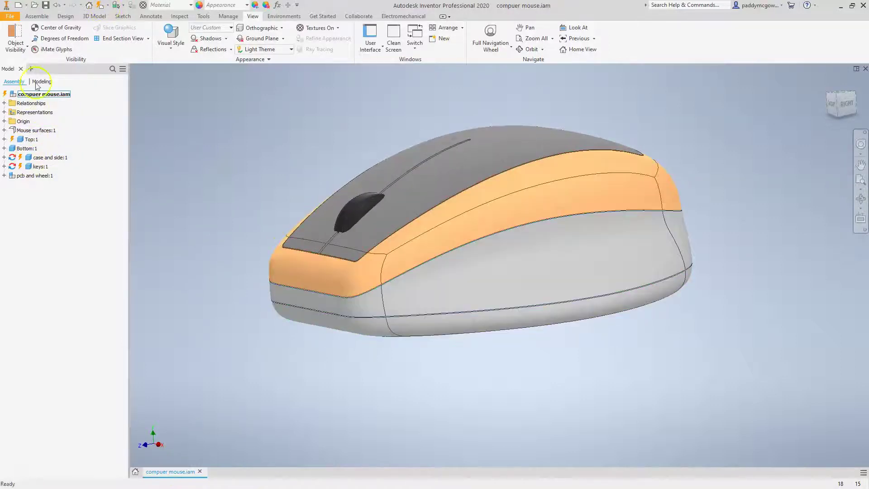
click(101, 9)
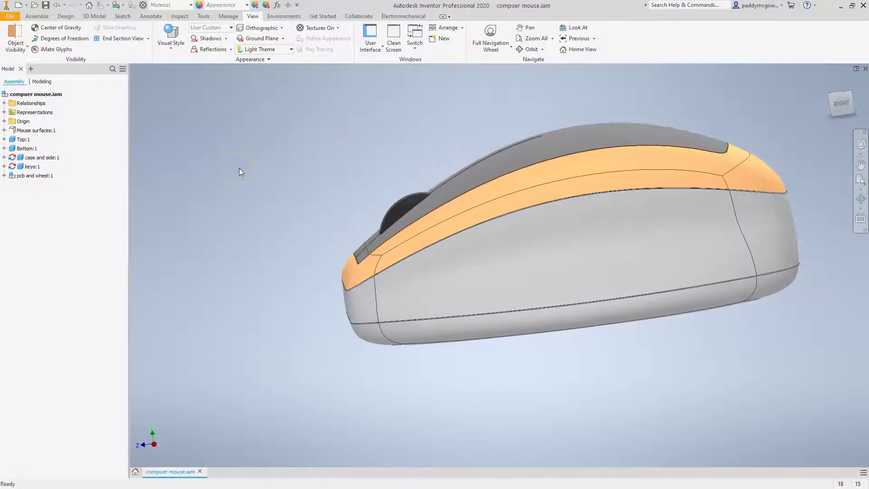
Apply a half section view to the assembly on the origin YZ Plane at a 0 mm offset.
click(148, 38)
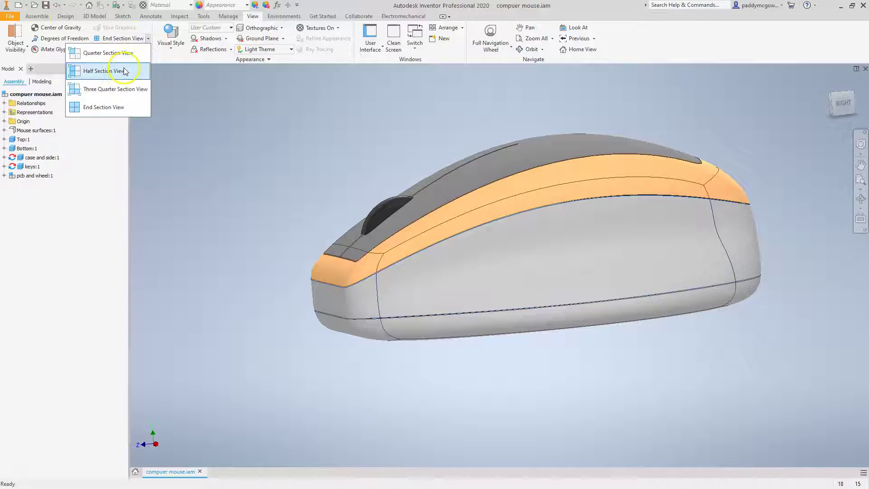
click(125, 71)
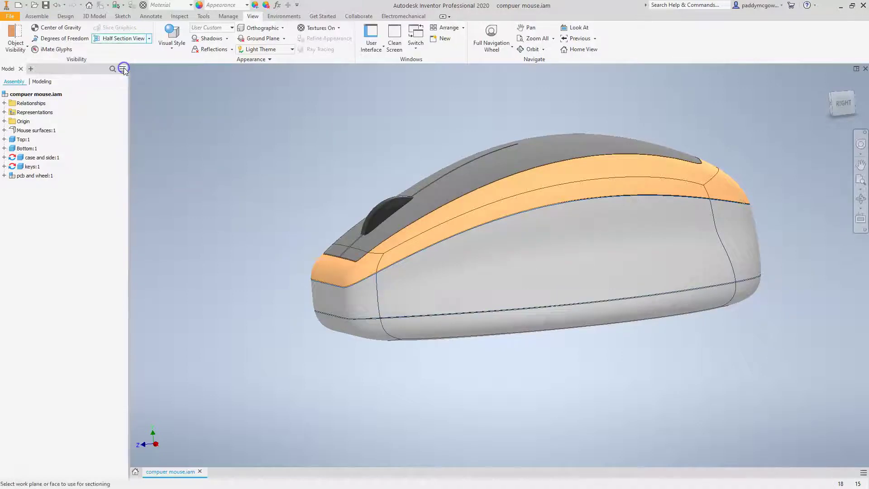
click(5, 121)
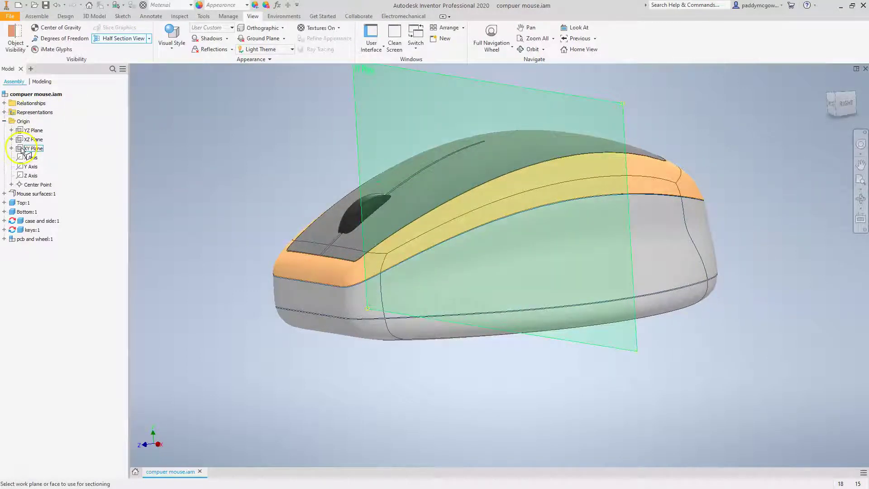
click(28, 131)
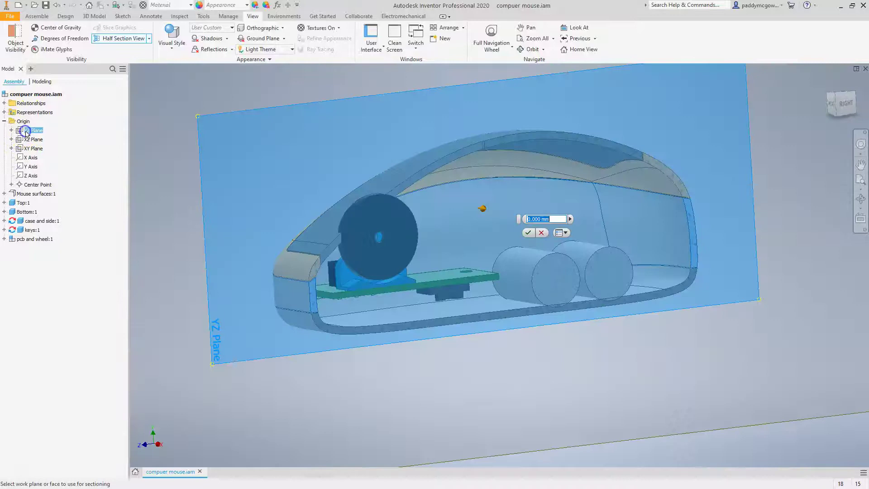
click(528, 232)
Capture a screen snip of the sectioned mouse in a straight right-side view.
scroll(211, 231, up, 5)
scroll(211, 231, down, 5)
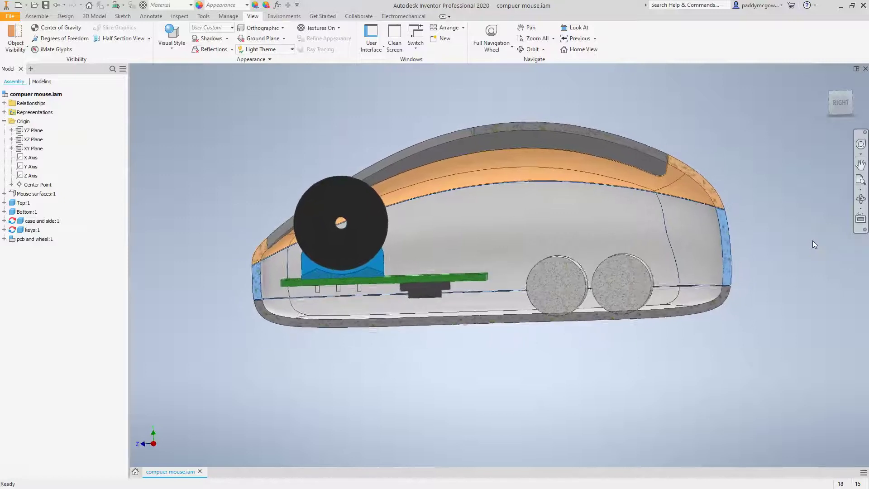
click(733, 246)
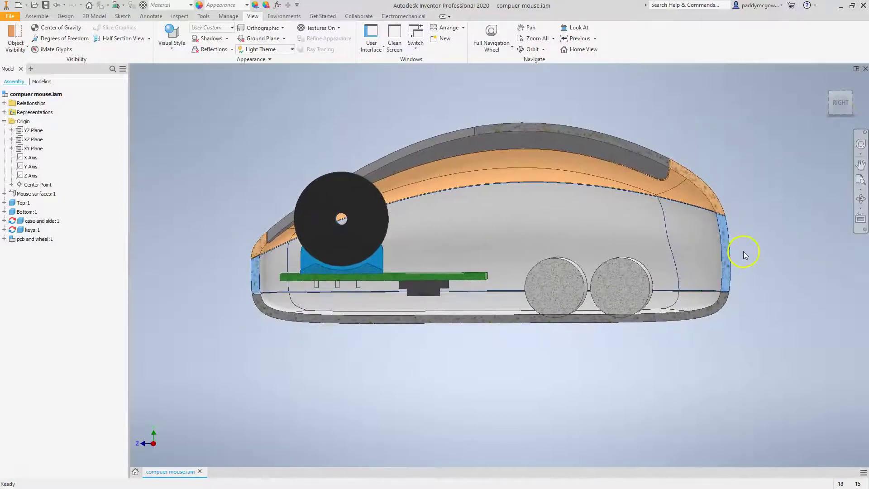
key(super+shift+s)
drag(784, 102, 215, 383)
click(34, 138)
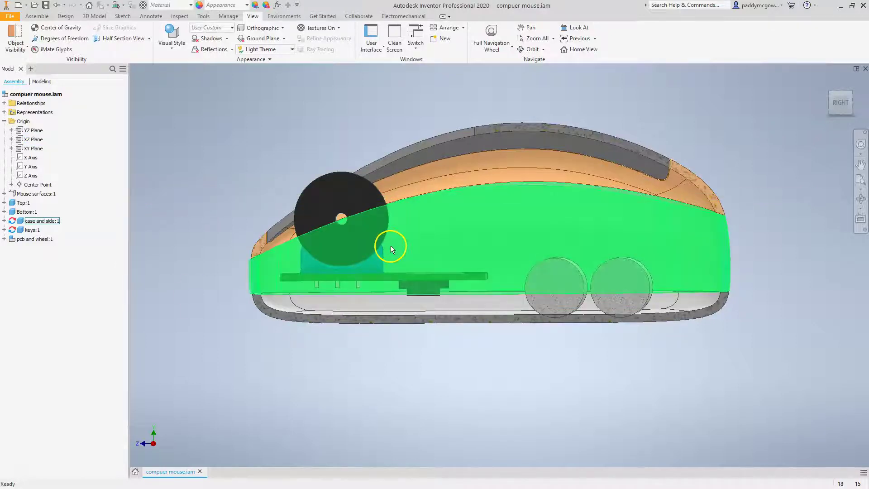
key(Escape)
Reposition the Snip & Sketch window over the model and choose the ballpoint pen's colour.
drag(285, 94, 488, 90)
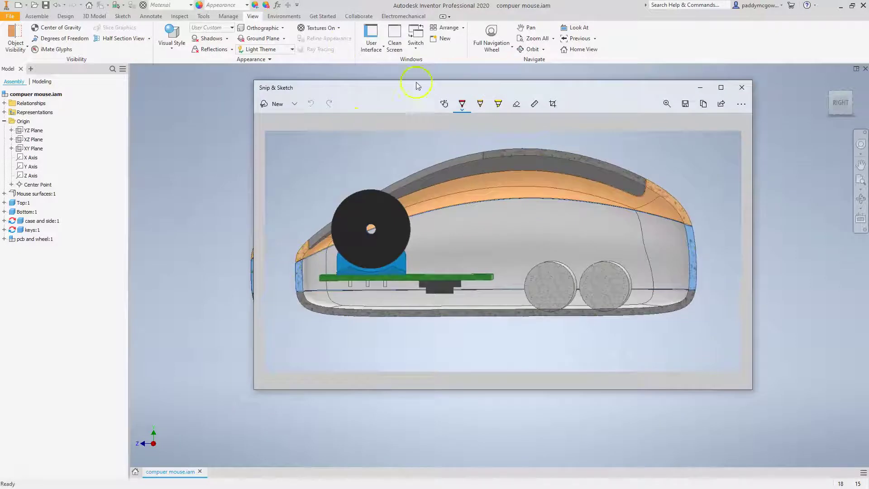
click(465, 105)
click(499, 193)
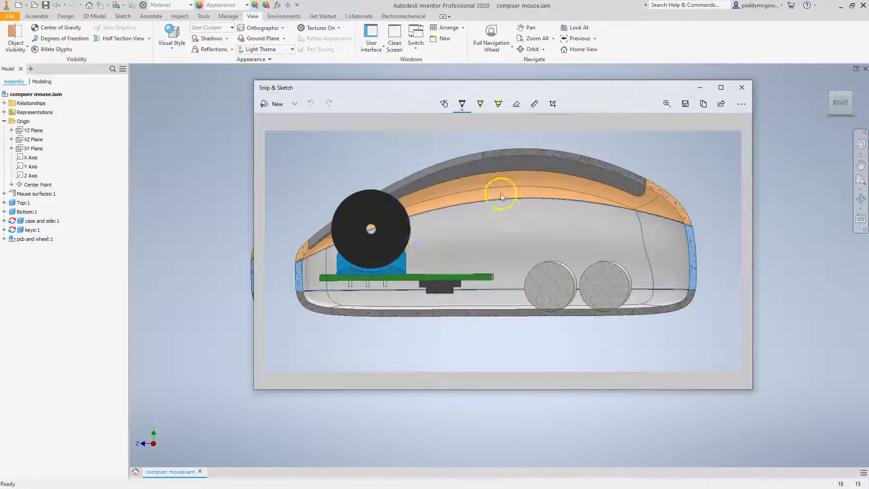
Mark the side case on the snip with two blue pen lines running front to back and a pointer stroke at its rear edge.
mouse_move(303, 274)
mouse_down()
mouse_move(447, 244)
mouse_move(689, 236)
mouse_up()
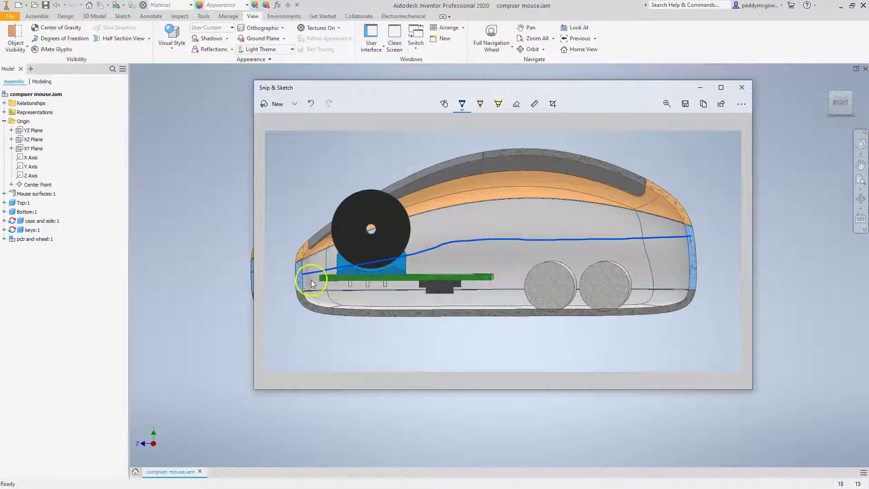
drag(302, 282, 381, 273)
drag(480, 252, 691, 247)
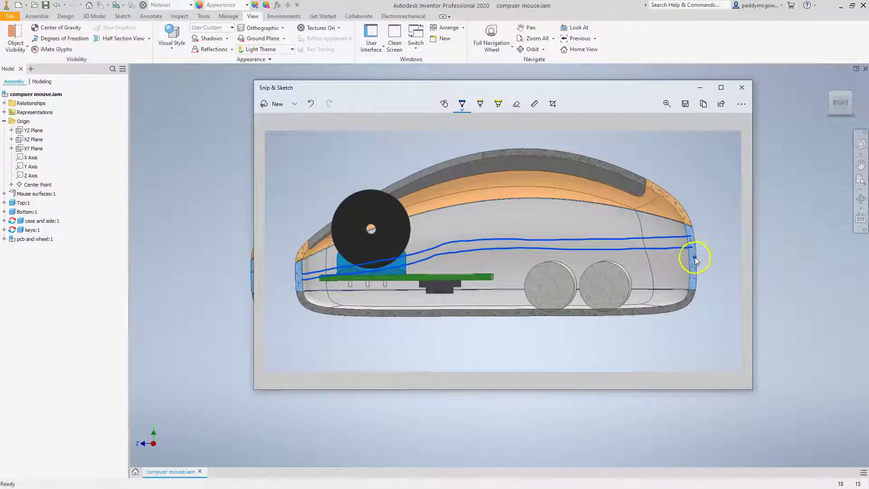
drag(714, 248, 720, 240)
Set the ballpoint pen to orange and trace the top shell's section on the snip, including the stretch around the scroll wheel.
click(462, 104)
click(474, 169)
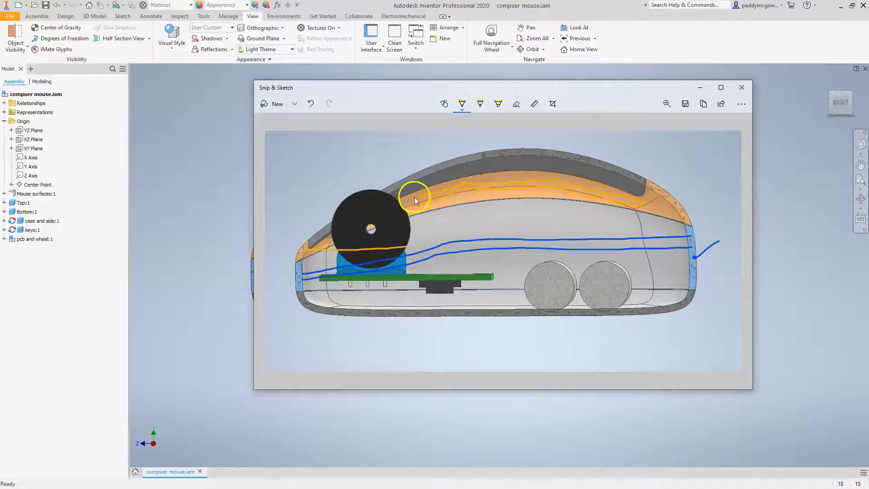
drag(409, 200, 411, 238)
drag(304, 256, 372, 256)
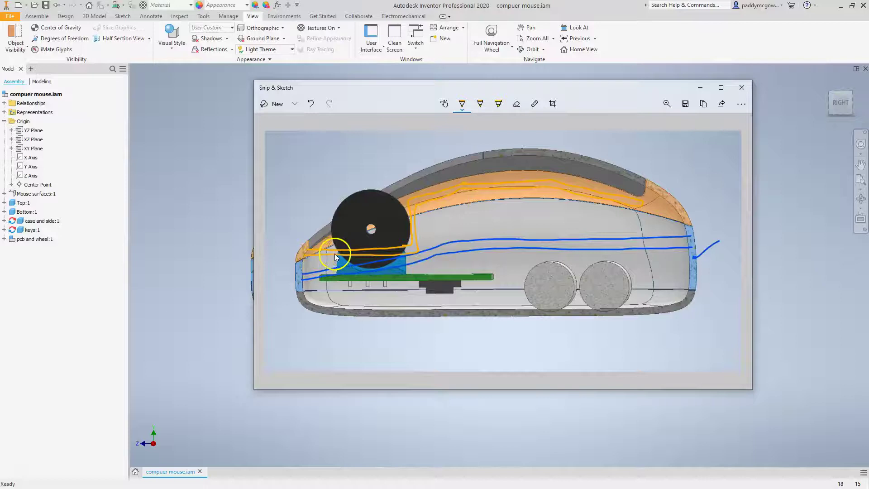
Change the ballpoint pen's colour and move the Snip & Sketch window off the model.
click(462, 111)
click(446, 221)
click(460, 109)
click(473, 168)
mouse_move(502, 87)
mouse_down()
mouse_move(510, 87)
mouse_move(0, 89)
mouse_up()
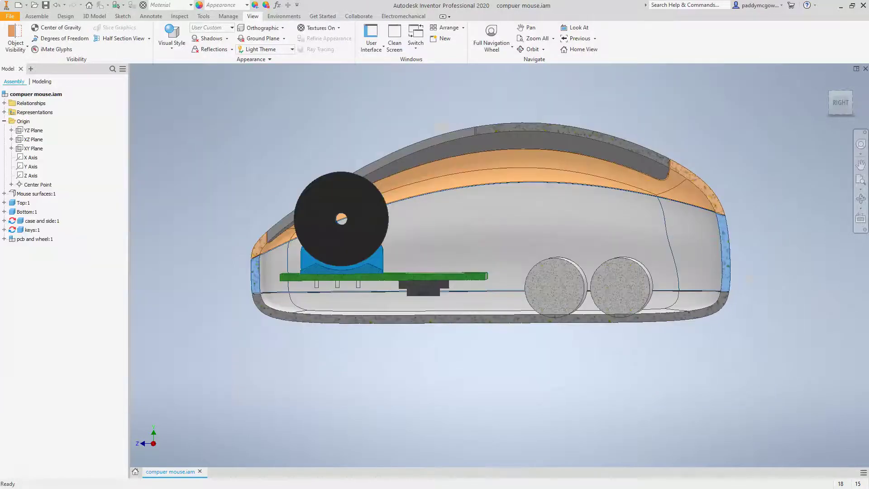
Switch to the mouse assembly in Inventor and end its section view to restore the full model.
shift+middle_drag(316, 121, 271, 132)
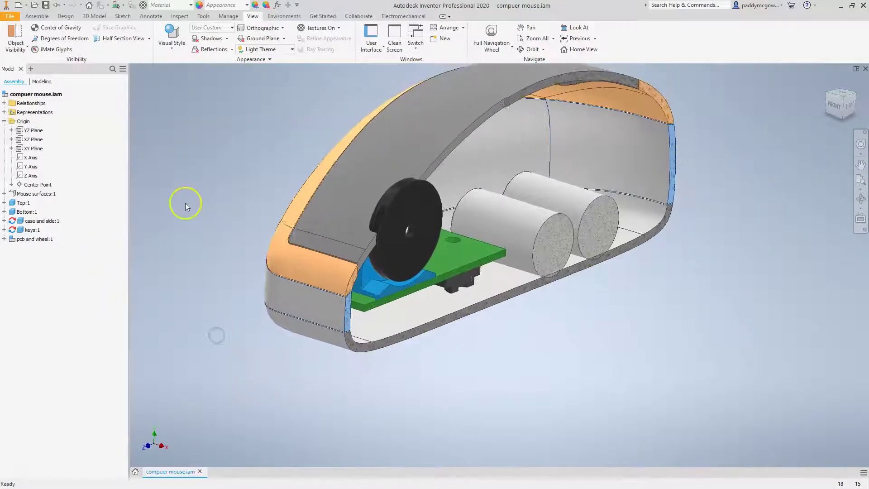
click(150, 40)
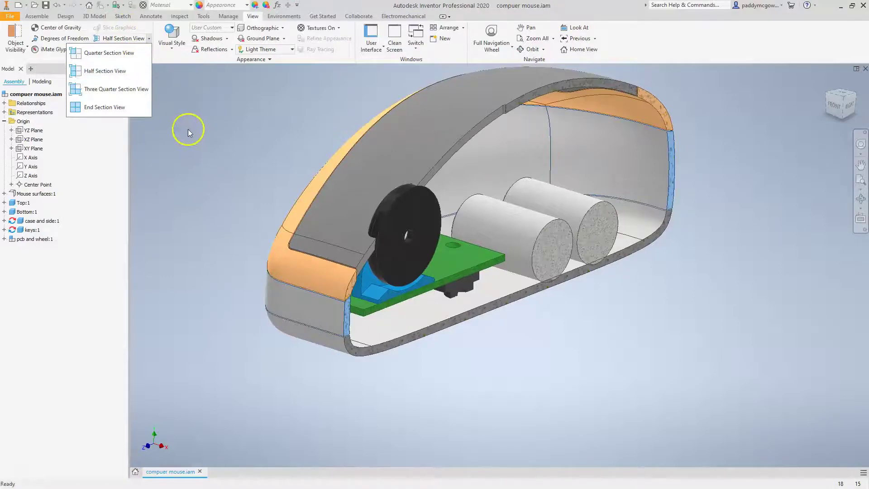
click(104, 107)
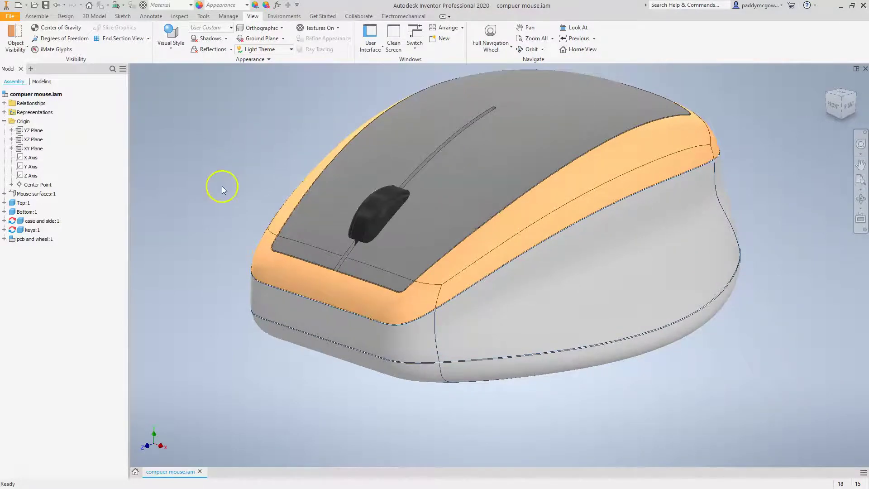
Make the case and side component transparent in the assembly.
click(381, 183)
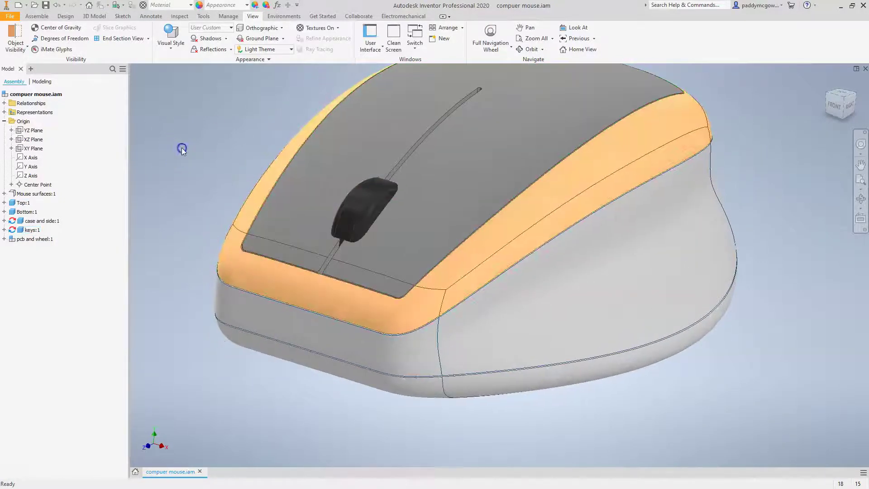
click(429, 303)
right_click(428, 300)
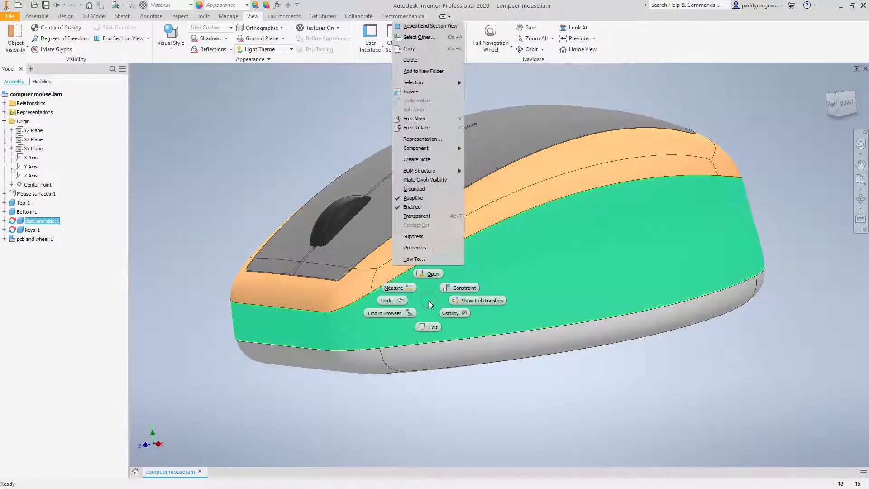
click(430, 216)
scroll(300, 149, up, 5)
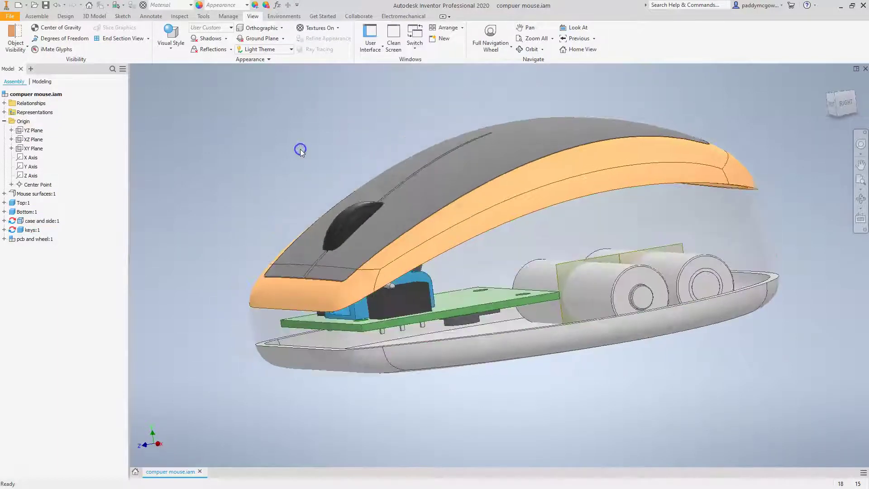
key(F6)
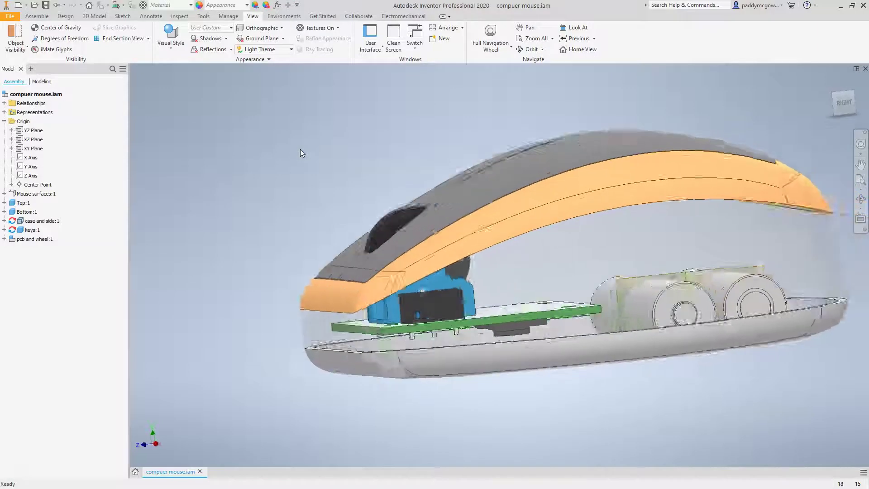
click(316, 165)
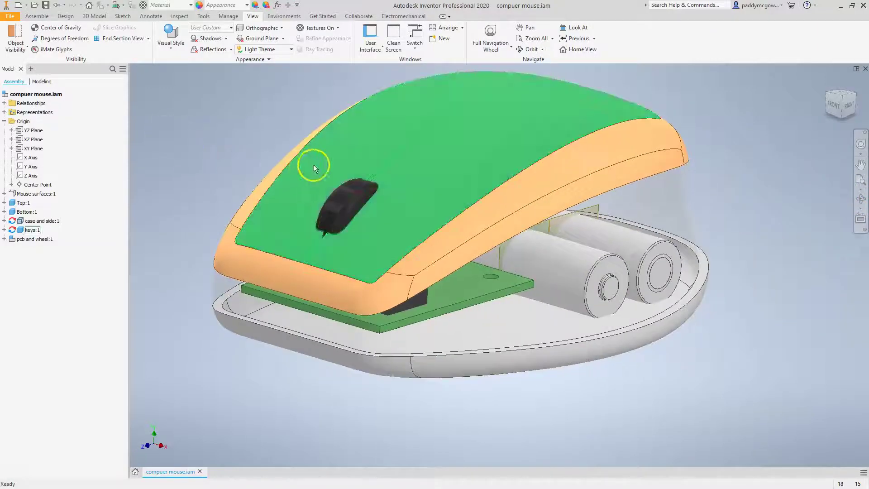
right_click(313, 164)
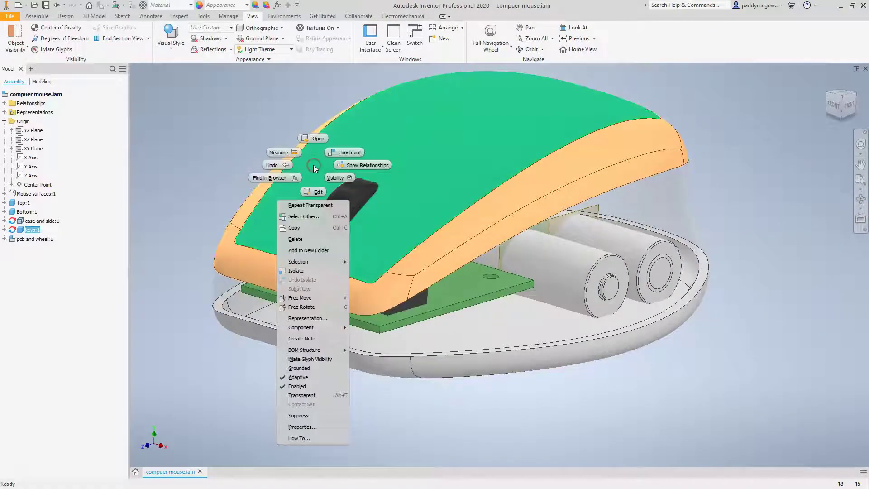
click(315, 191)
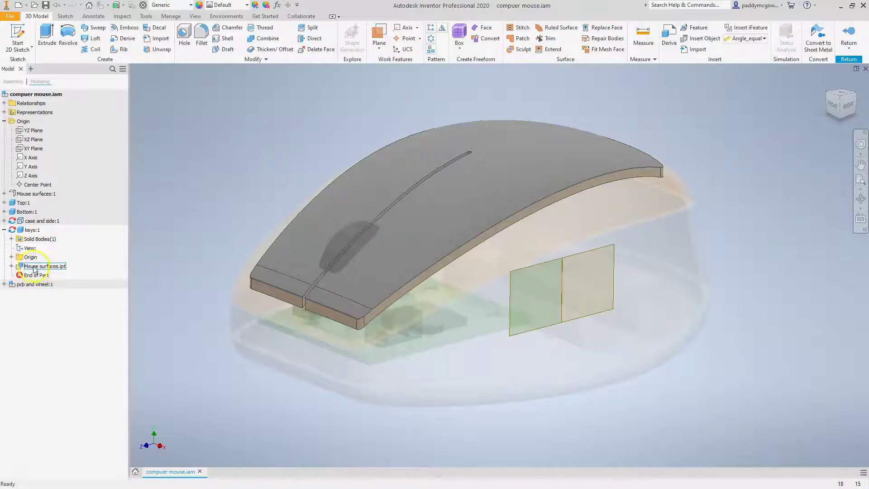
click(846, 36)
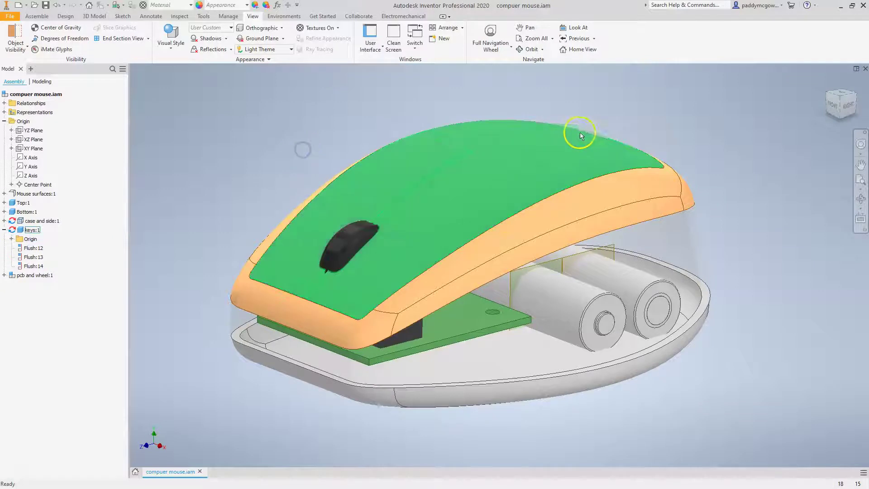
Open the keys part for in-place editing and expand its Origin folder.
double_click(519, 147)
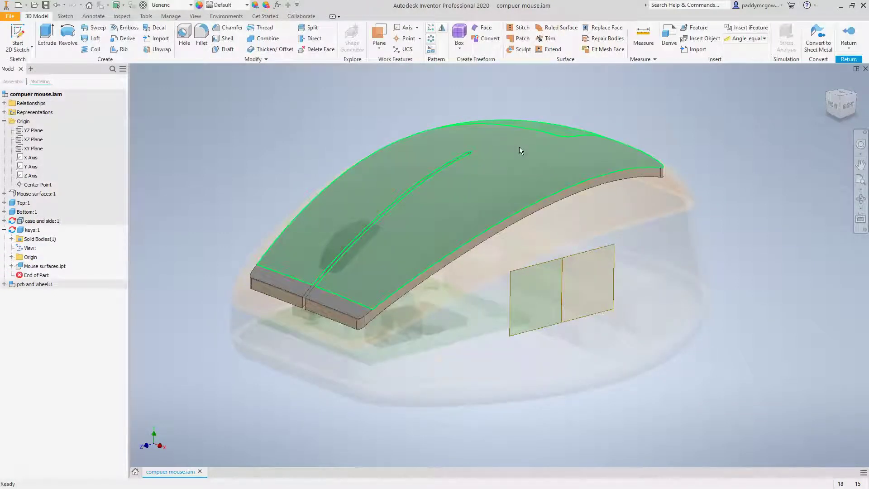
shift+middle_drag(142, 181, 220, 220)
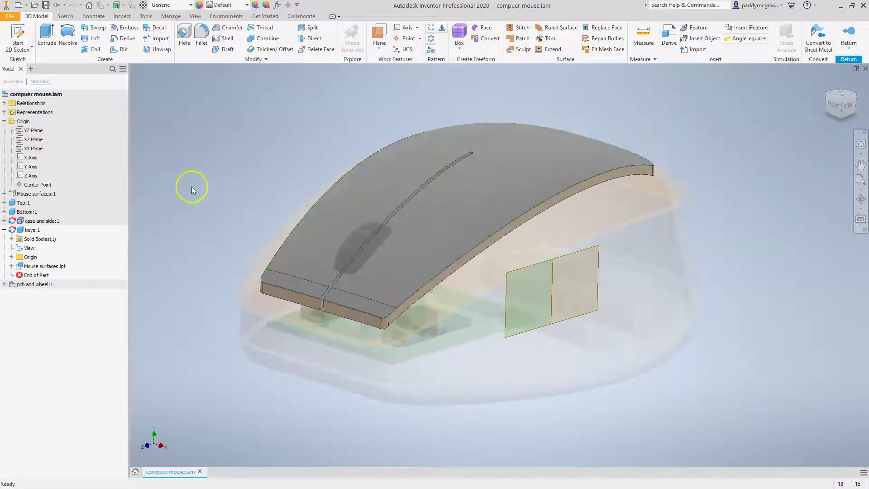
click(12, 257)
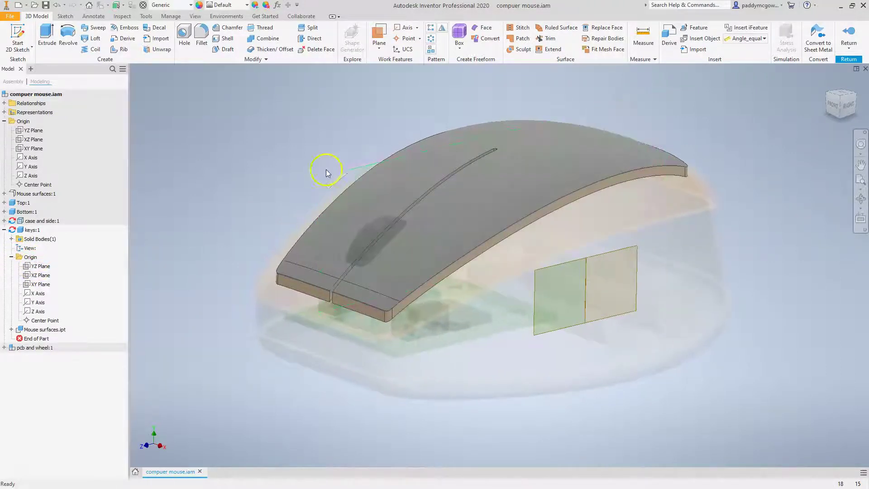
Examine the keys part around the scroll wheel and where its YZ Plane runs along the slot between the keys.
scroll(349, 197, down, 2)
shift+middle_drag(349, 198, 484, 289)
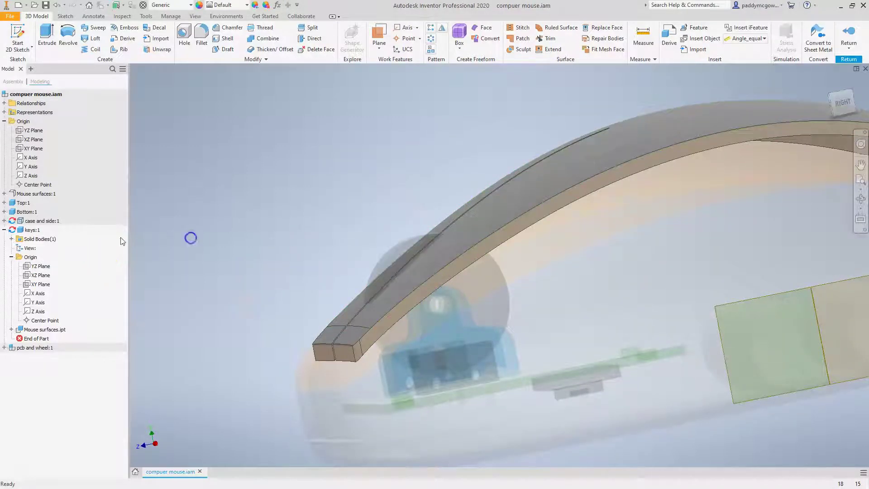
key(F6)
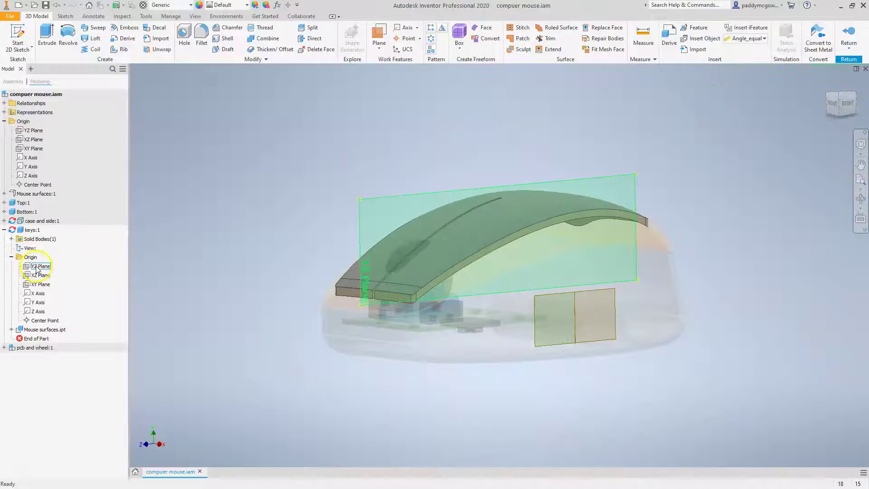
click(34, 267)
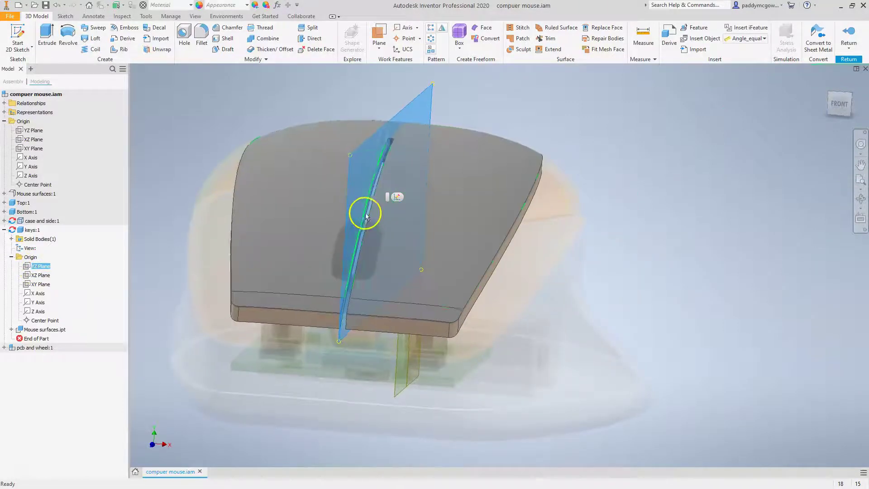
shift+middle_drag(347, 272, 447, 255)
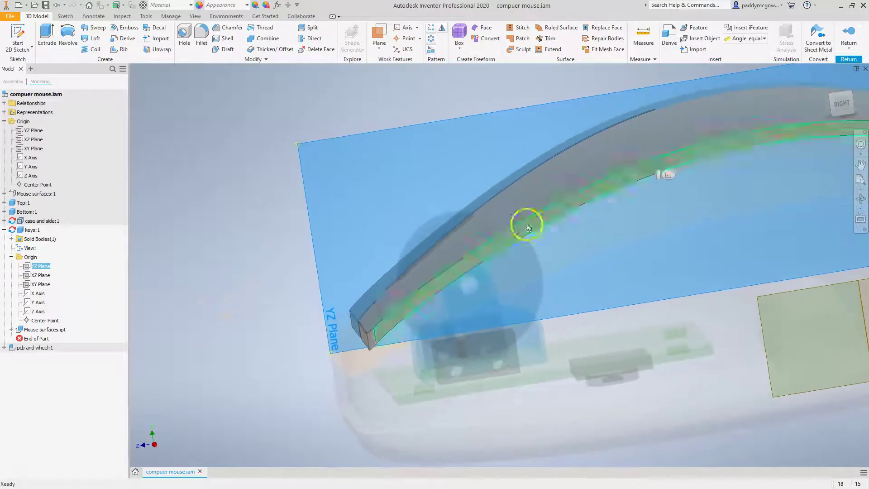
shift+middle_drag(456, 292, 483, 258)
shift+middle_drag(398, 217, 428, 208)
key(F6)
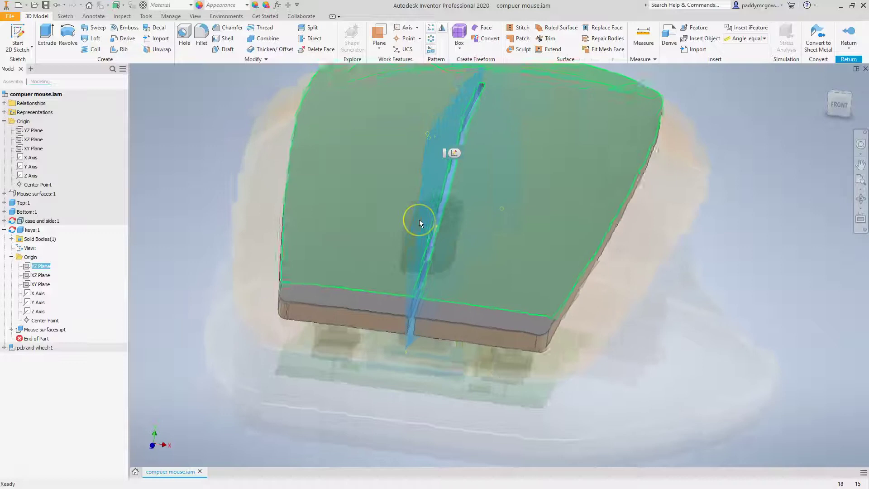
Start a new sketch on the keys part's YZ Plane and toggle view rotation.
click(36, 267)
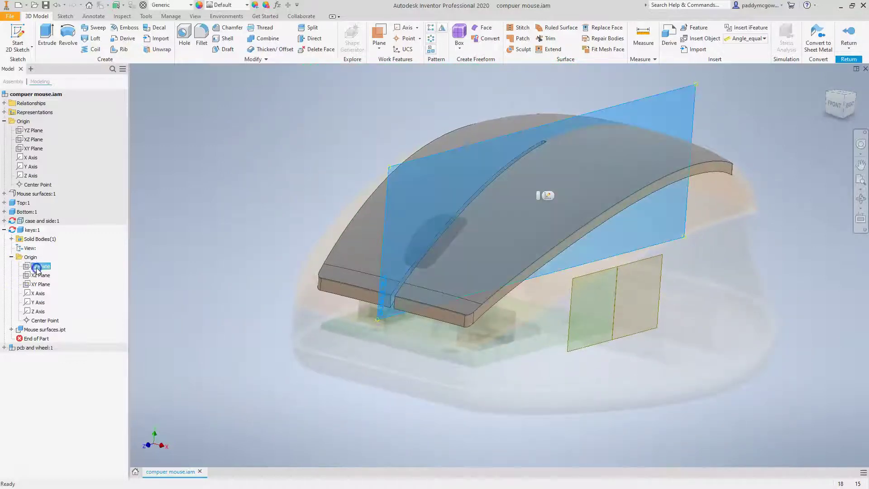
right_click(36, 269)
click(68, 295)
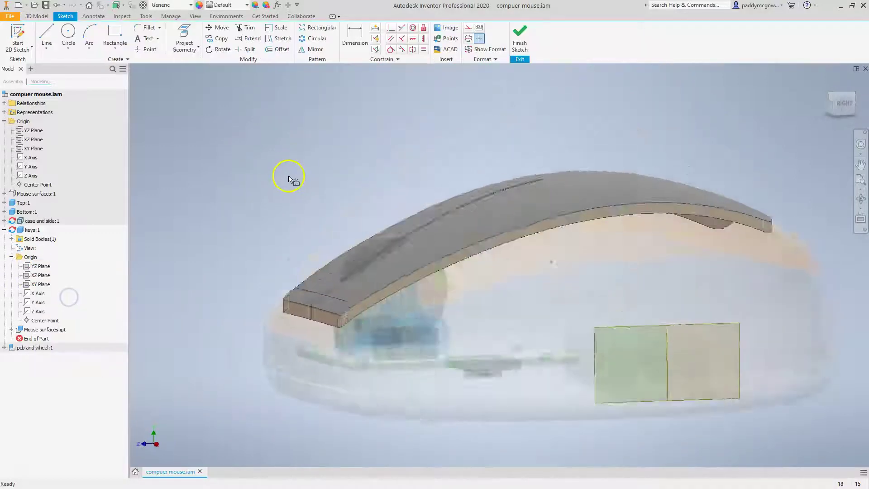
right_click(290, 179)
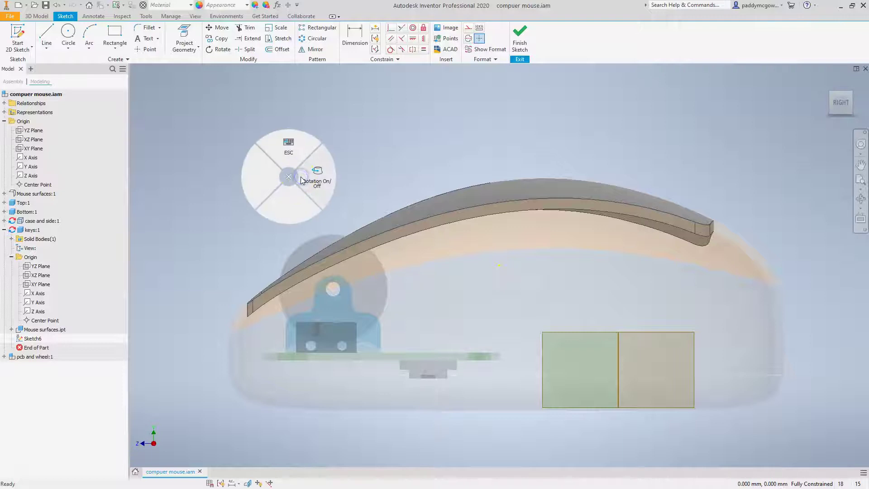
click(301, 177)
Project the scroll wheel's outer circular edge into the keys sketch.
click(185, 31)
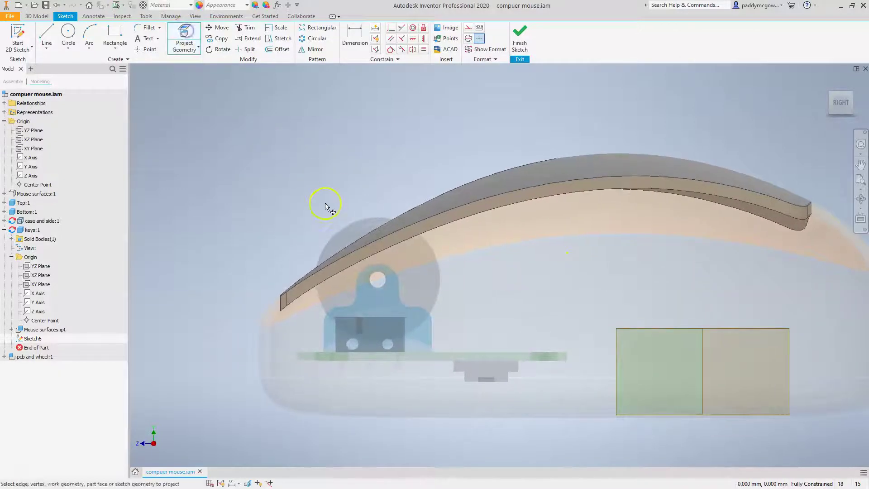
scroll(325, 206, up, 5)
click(297, 185)
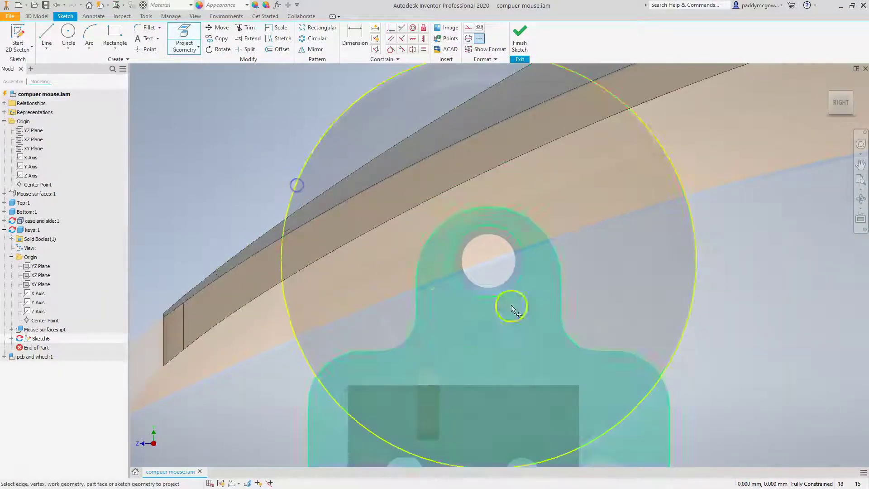
scroll(316, 169, down, 4)
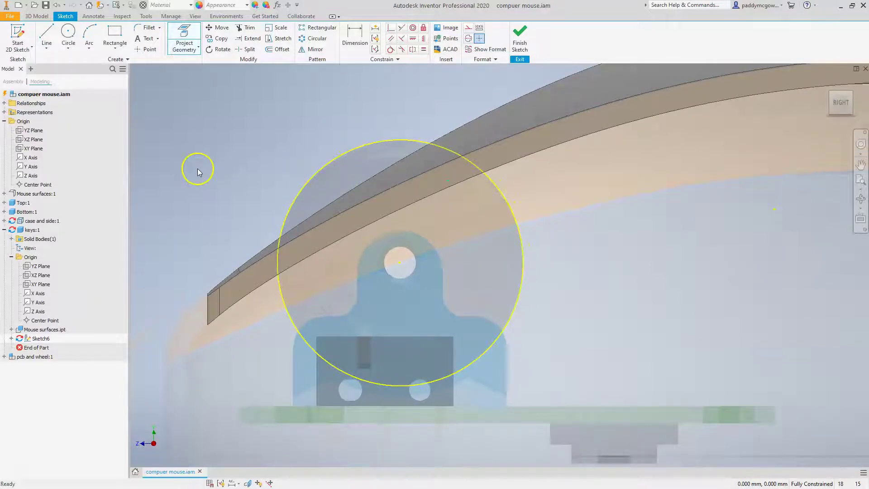
key(Escape)
Draw a circle concentric with the projected wheel outline, about 1.1 mm outside it.
click(68, 34)
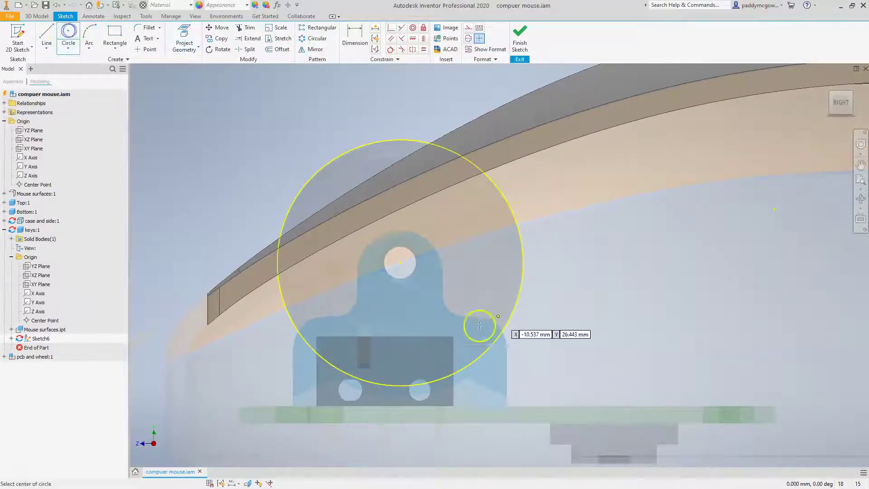
click(400, 263)
click(359, 132)
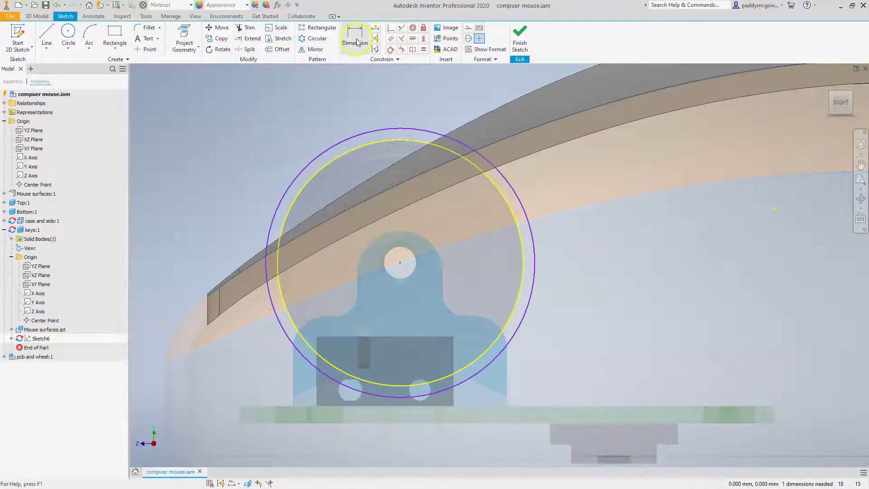
Dimension the gap between the projected wheel outline and the outer circle to 0.8 mm.
click(371, 143)
click(376, 131)
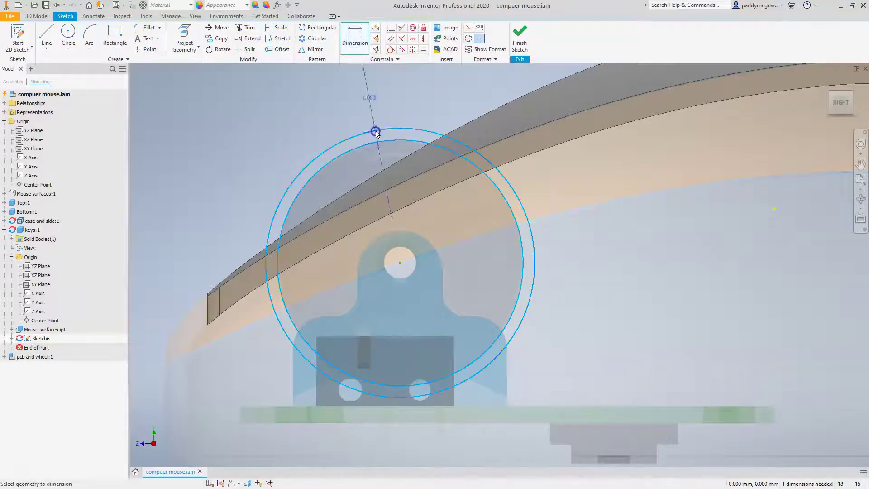
click(386, 106)
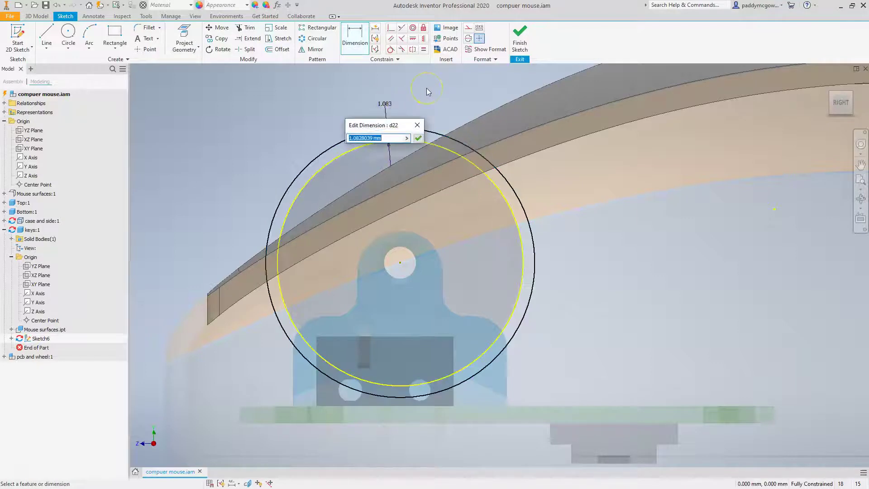
text(0.8)
key(Return)
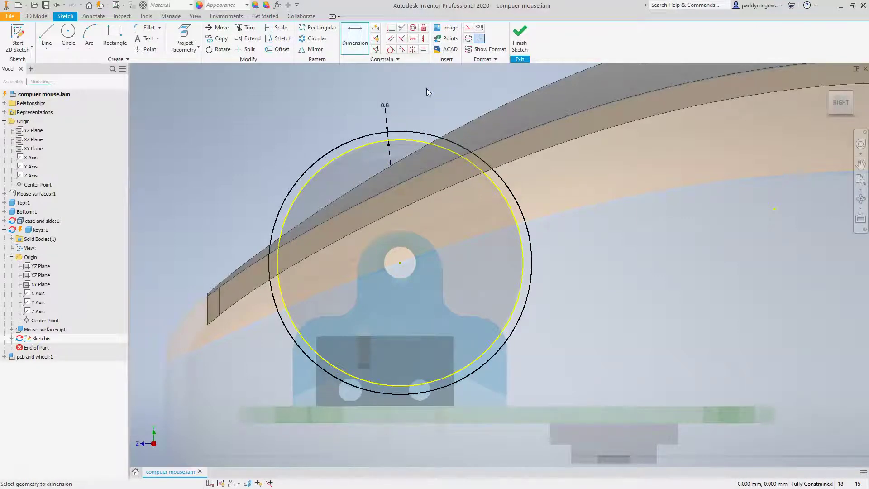
Leave the Dimension tool and finish the scroll wheel clearance sketch in the keys part.
key(Escape)
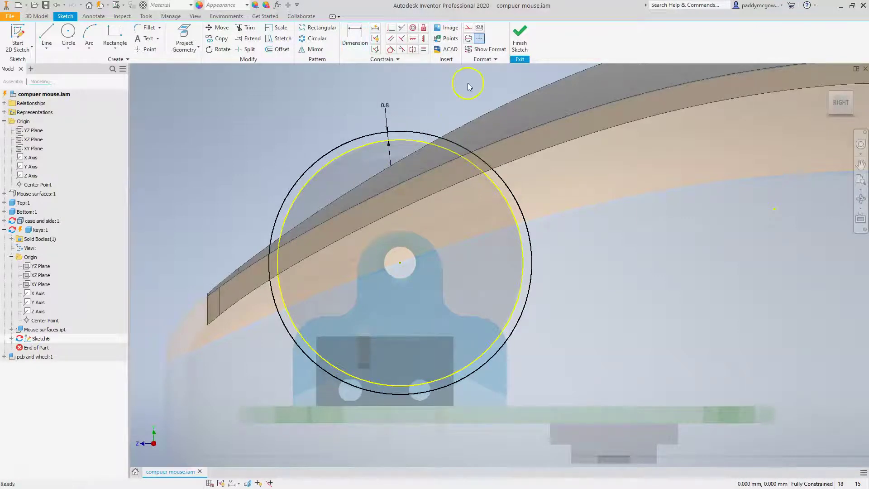
click(520, 35)
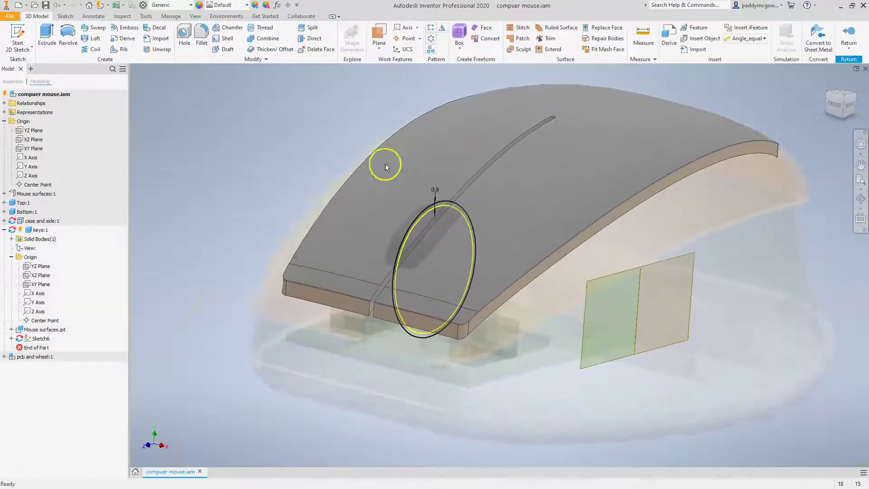
right_click(286, 162)
shift+middle_drag(240, 157, 427, 234)
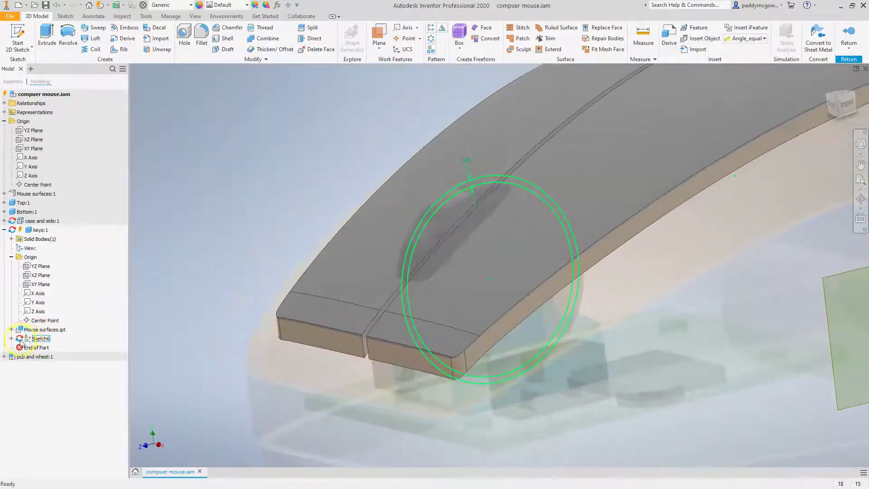
Extrude both circular profiles of the clearance sketch as a symmetric 9 mm cut through the keys part.
click(45, 40)
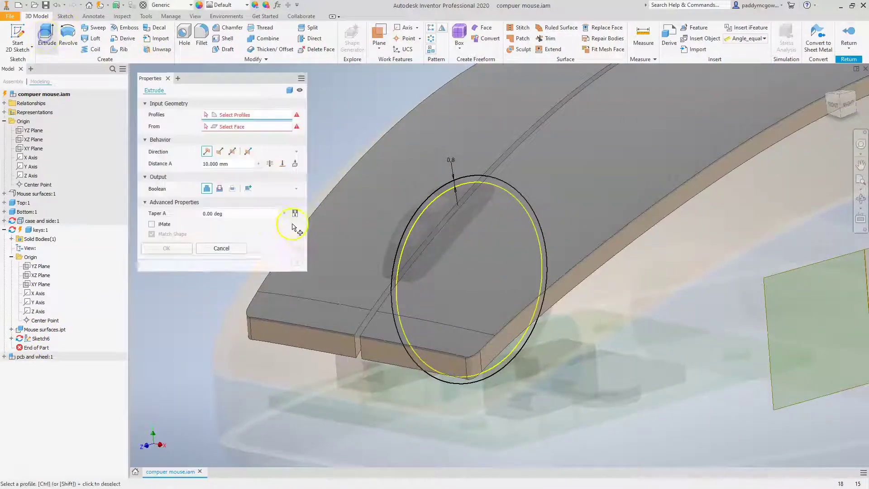
click(503, 185)
click(361, 85)
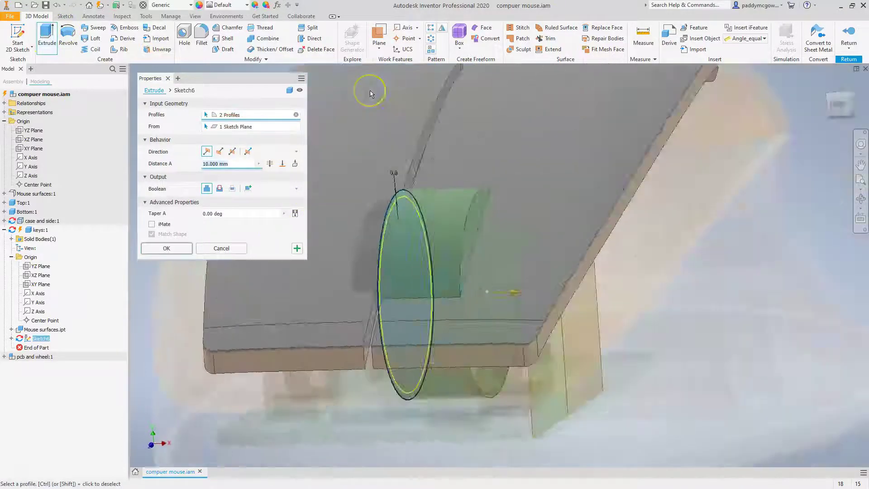
click(230, 152)
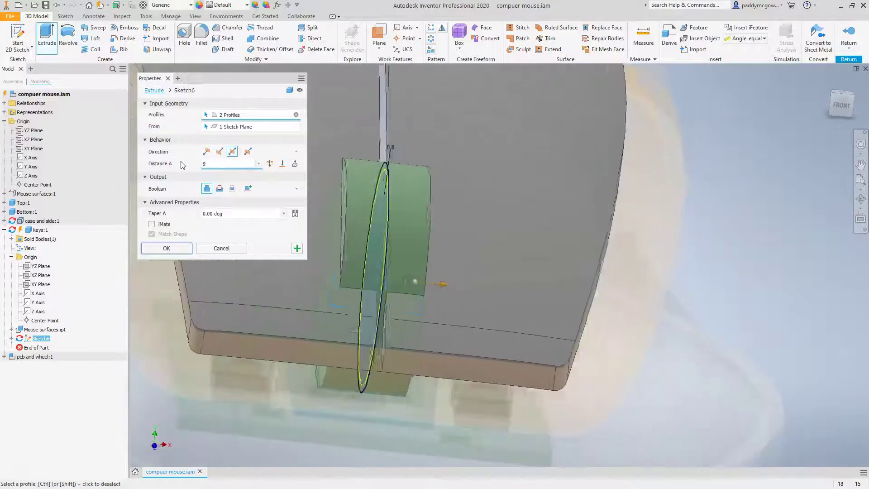
click(218, 189)
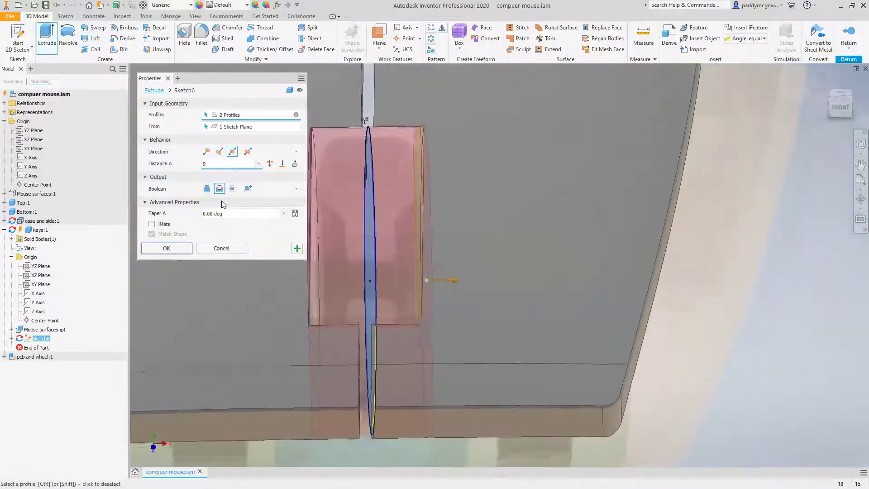
click(218, 166)
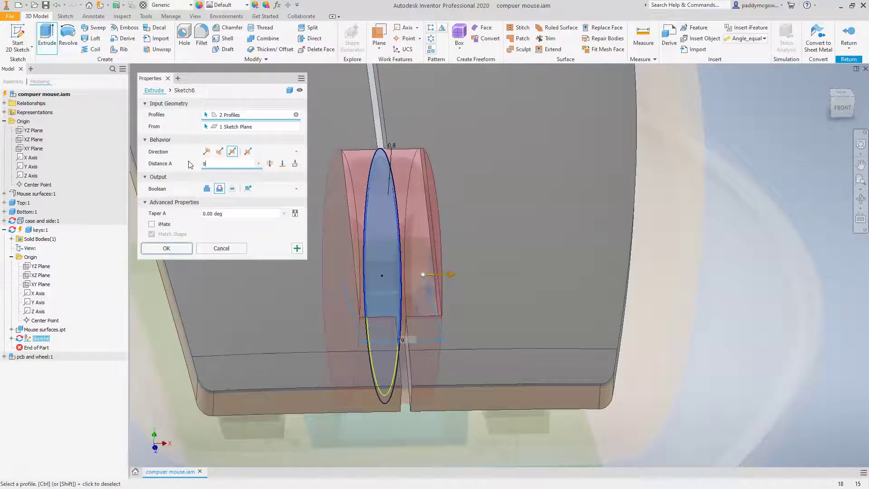
click(203, 290)
click(167, 249)
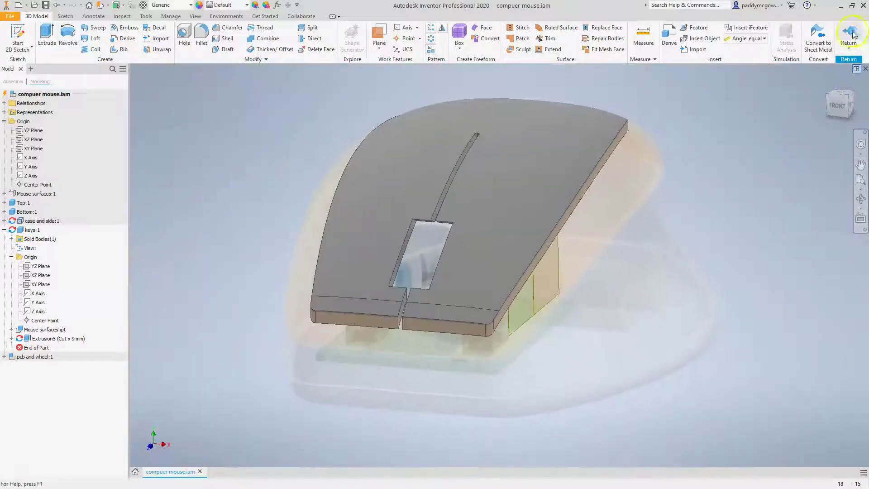
Return to the top-level assembly and examine the scroll wheel's fit in the new keys opening from several angles.
scroll(735, 141, down, 8)
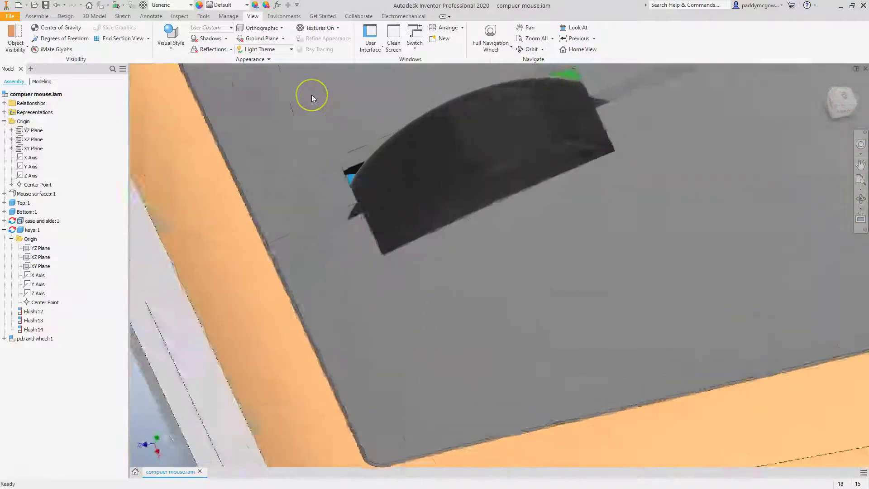
shift+middle_drag(311, 94, 348, 175)
click(465, 197)
shift+middle_drag(462, 187, 259, 192)
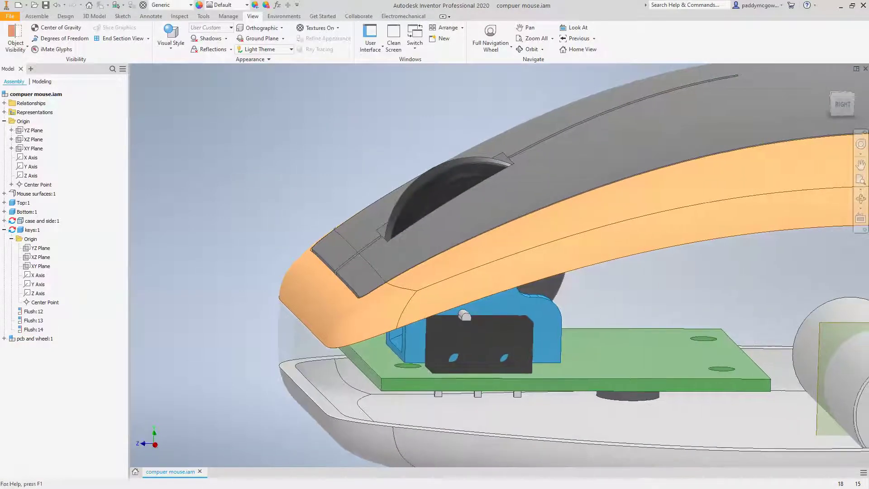
Expand the pcb and wheel subassembly and review which planes its three flush constraints align.
click(3, 230)
shift+middle_drag(316, 186, 191, 183)
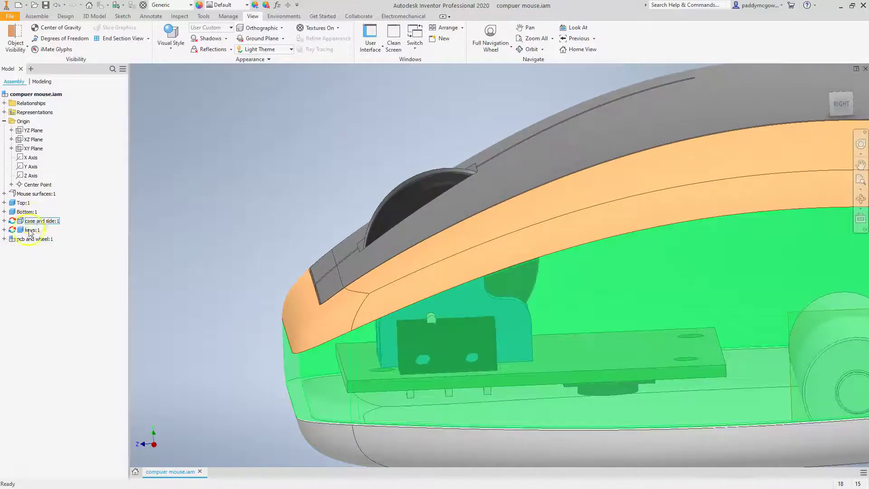
click(4, 239)
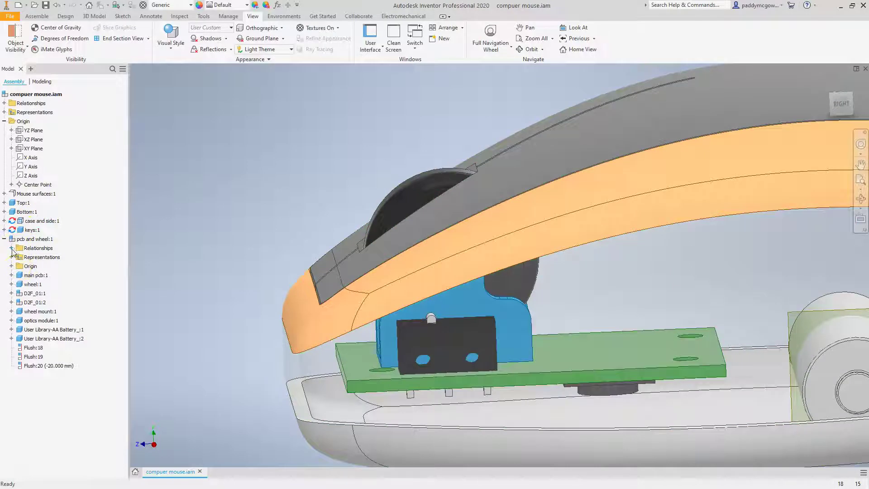
click(30, 348)
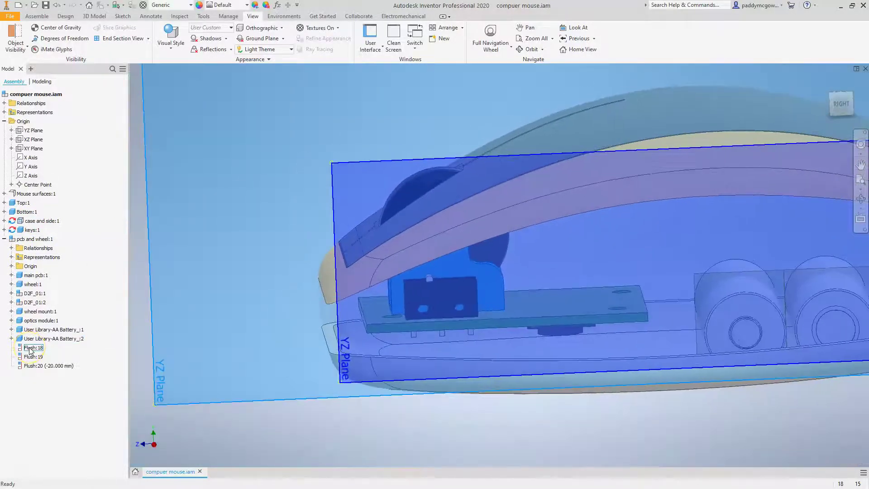
click(29, 357)
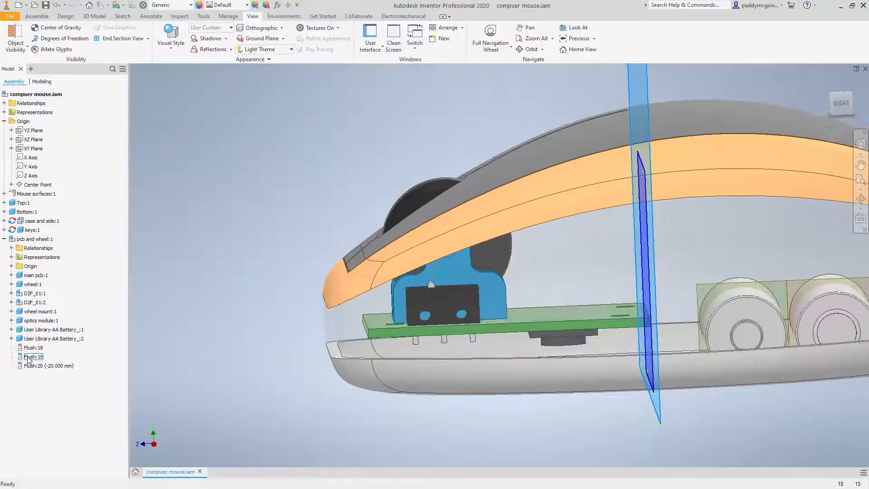
click(29, 366)
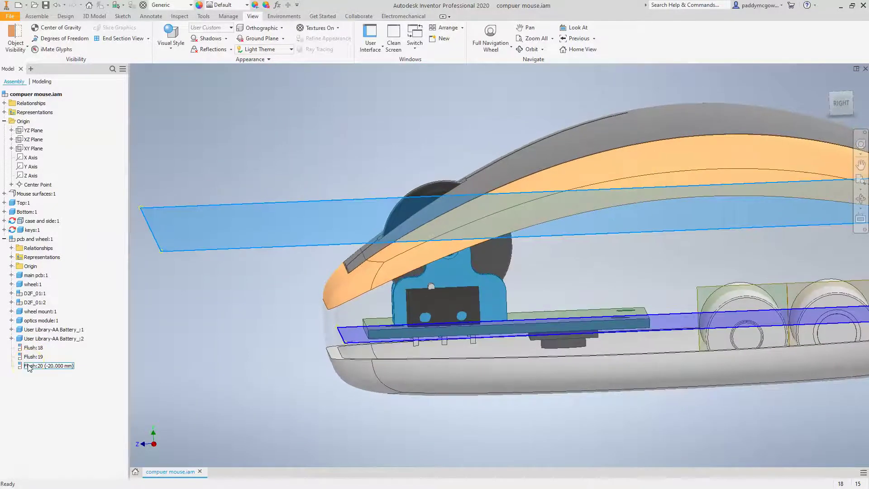
Set the offset of the pcb and wheel subassembly's Flush:19 constraint to -3 mm.
click(29, 357)
right_click(28, 357)
click(159, 338)
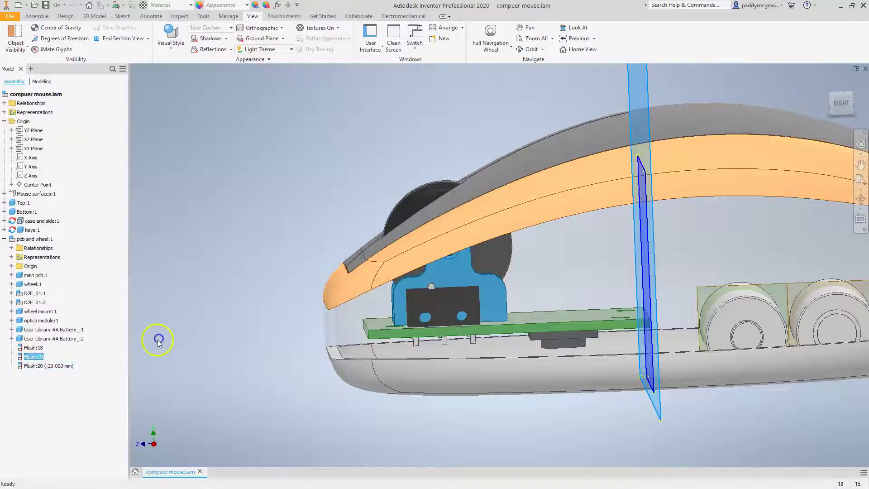
click(36, 360)
click(39, 358)
click(40, 357)
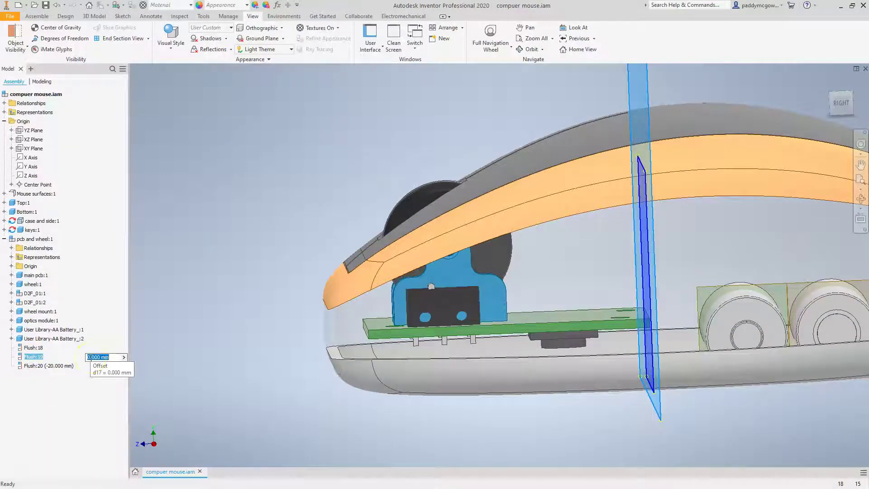
key(Return)
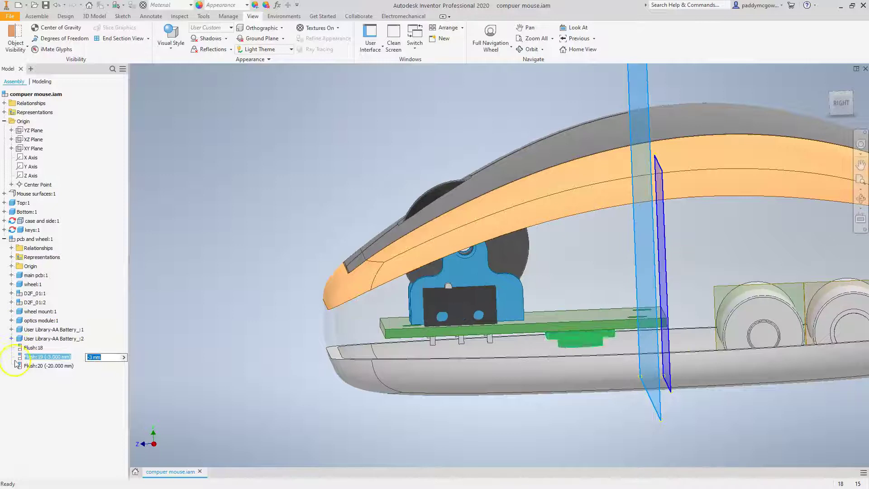
Try Flush:20 offsets of -23 mm and -17 mm to shift the pcb and wheel subassembly's height.
click(46, 367)
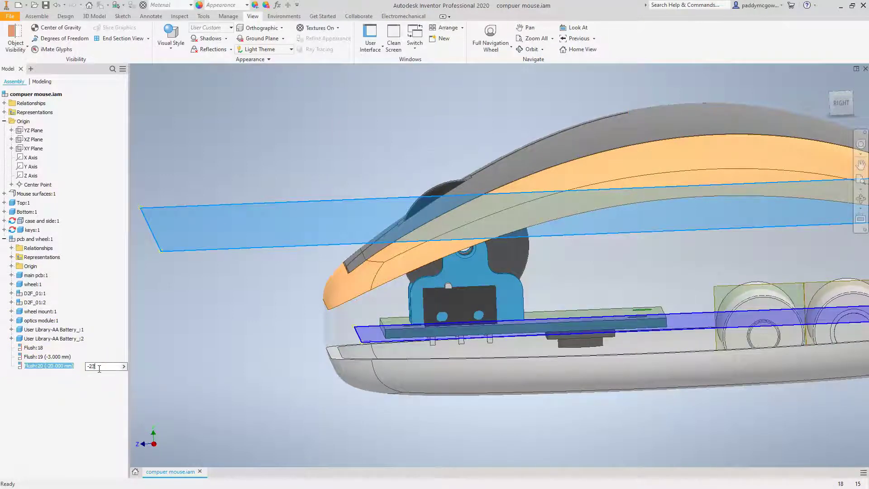
key(Return)
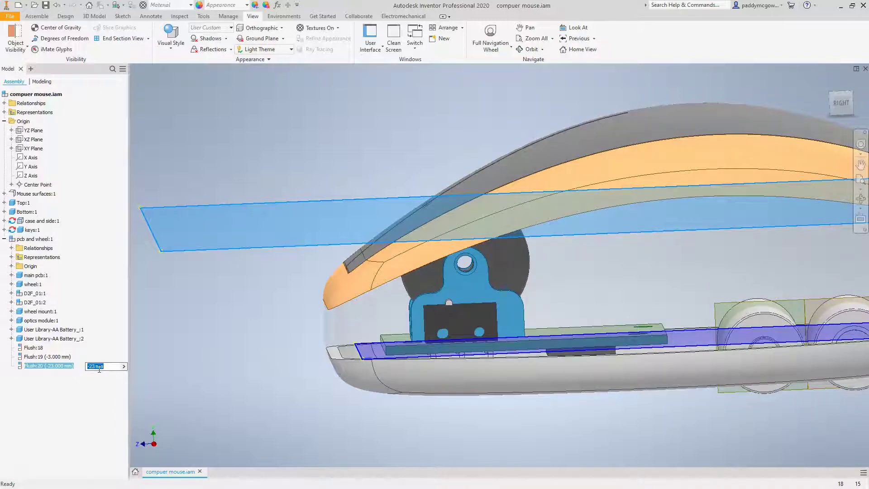
key(Return)
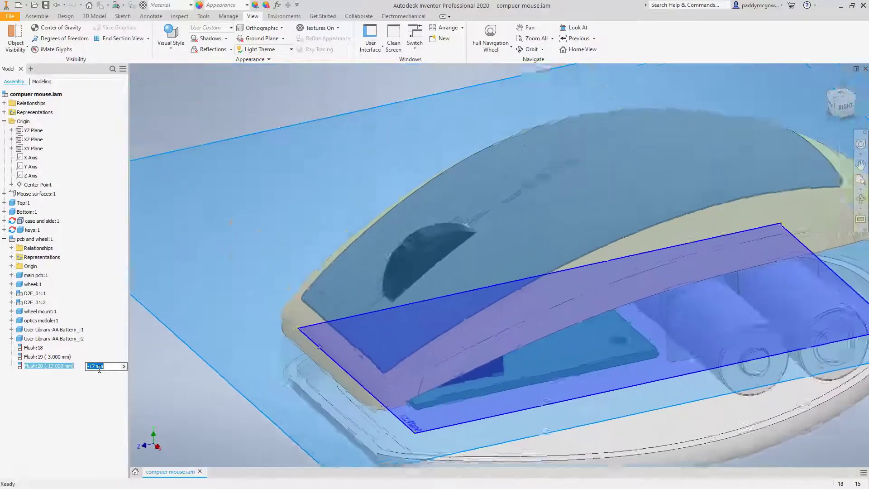
click(266, 96)
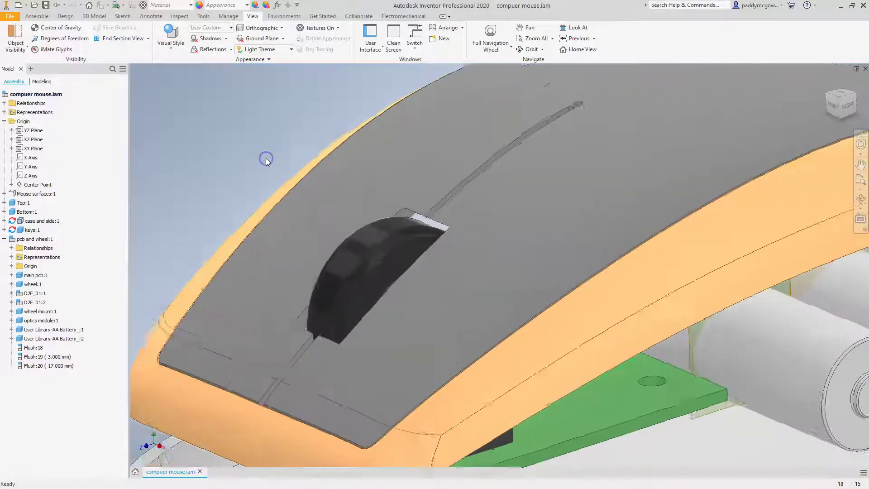
Examine from several angles how the keys opening adapts around the repositioned scroll wheel.
click(407, 204)
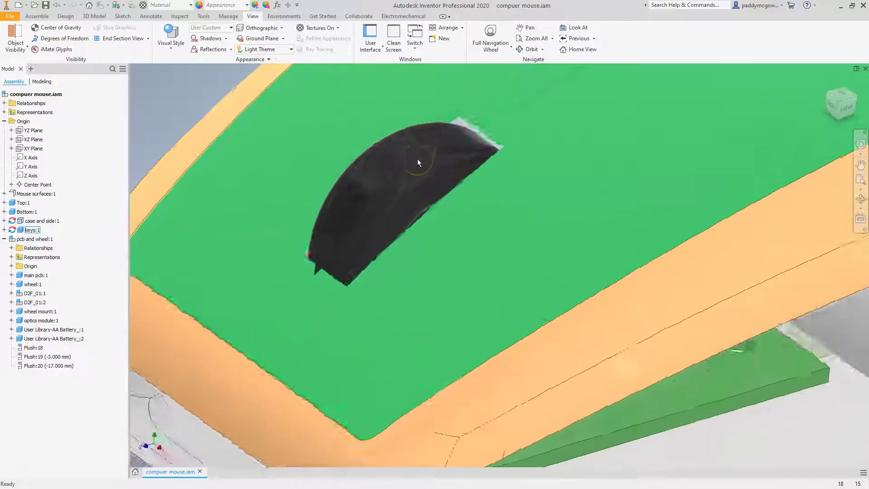
click(417, 159)
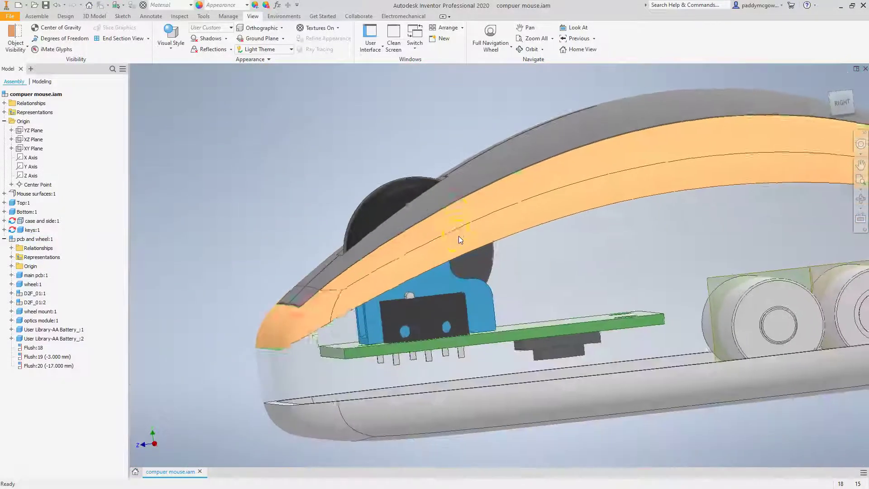
click(455, 235)
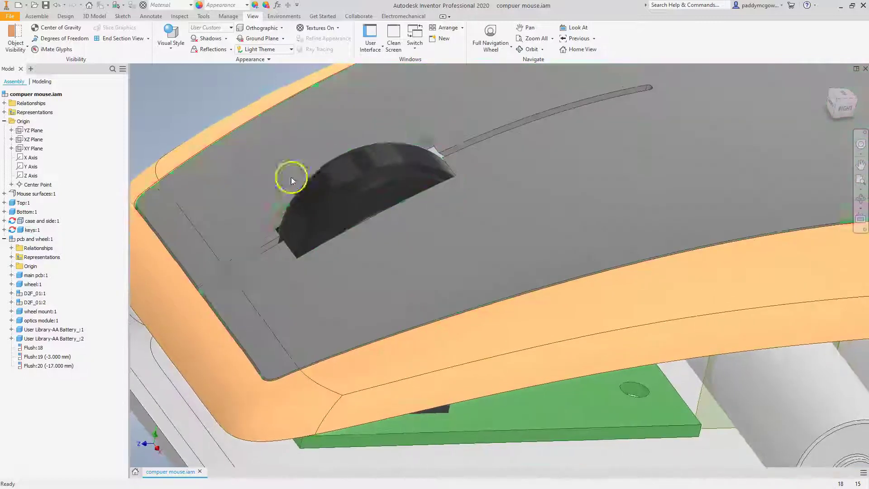
click(279, 213)
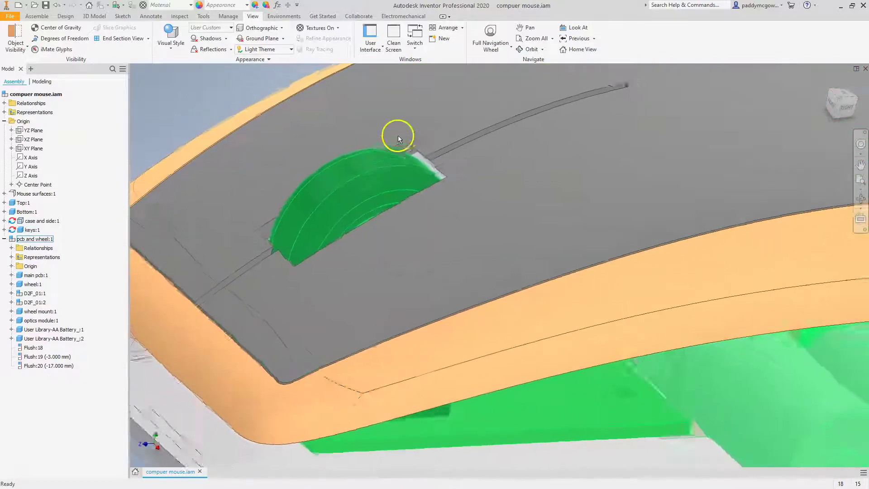
click(407, 152)
key(F6)
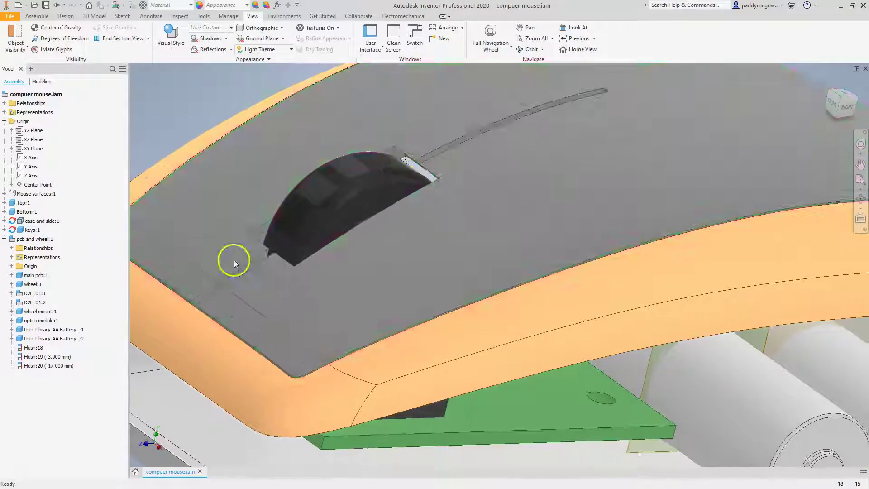
click(47, 357)
key(F5)
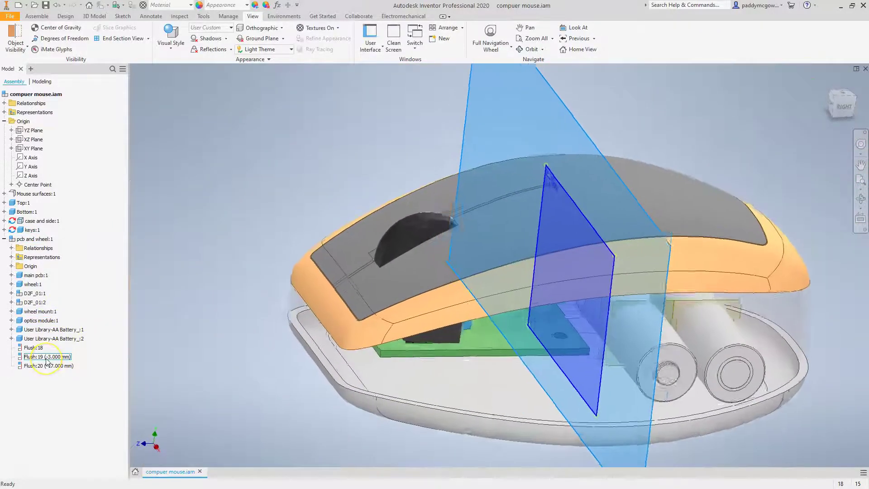
click(374, 229)
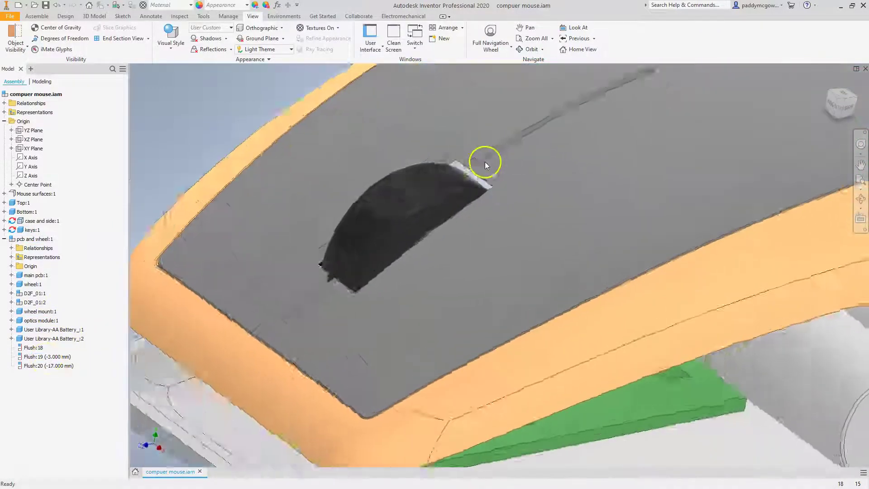
scroll(485, 161, up, 3)
key(F6)
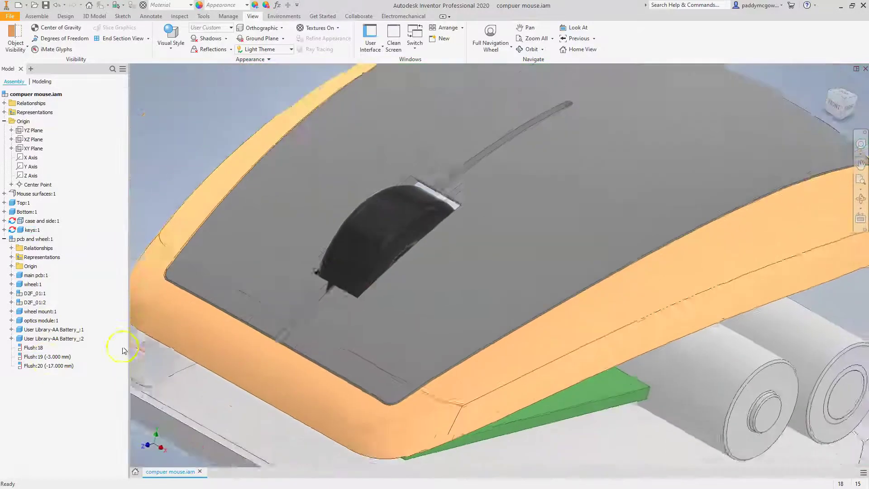
Reset the pcb and wheel subassembly's position with a Flush:19 offset of 0 mm and a Flush:20 offset of -20 mm.
click(46, 357)
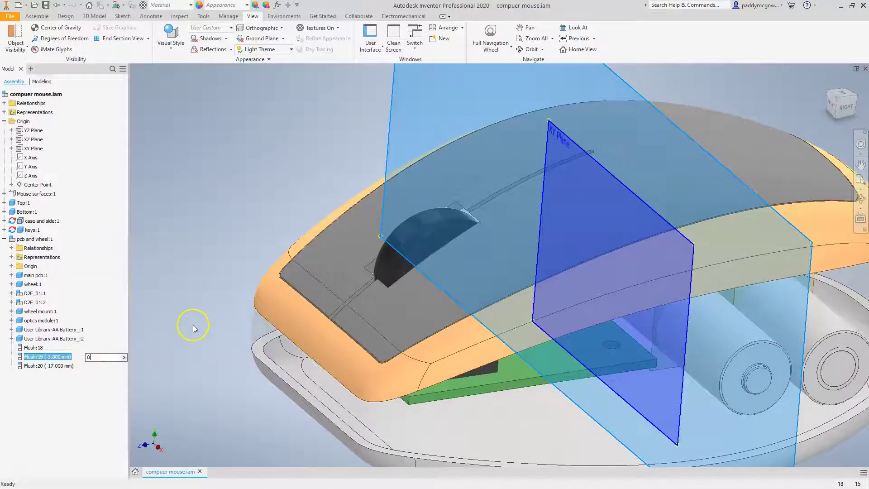
key(Return)
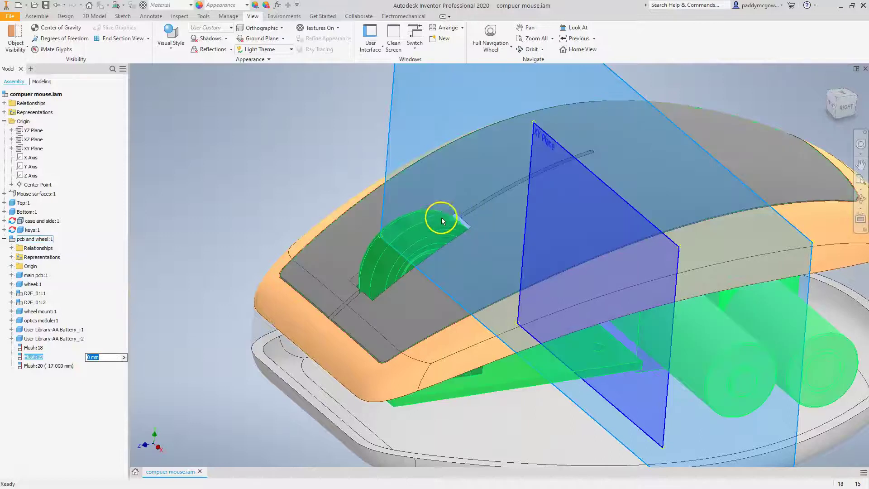
click(50, 366)
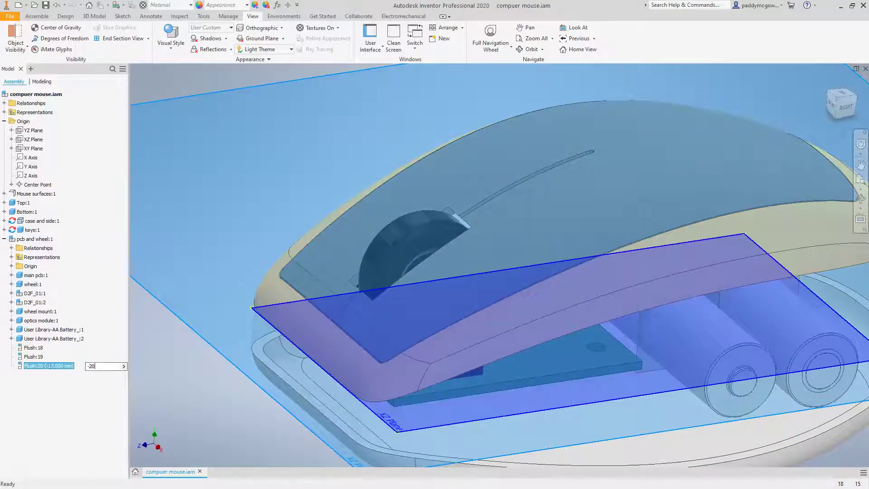
text(-20)
key(Return)
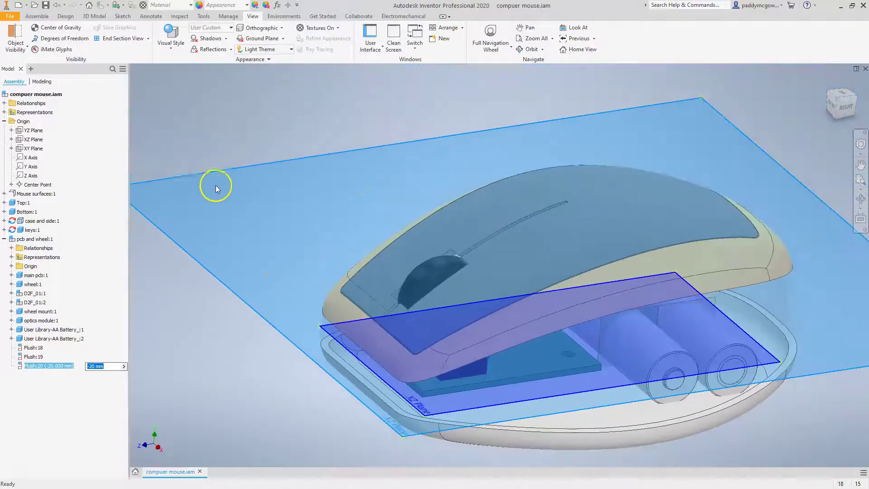
Collapse the pcb and wheel subassembly and start editing the keys part in place.
click(232, 116)
scroll(446, 195, up, 5)
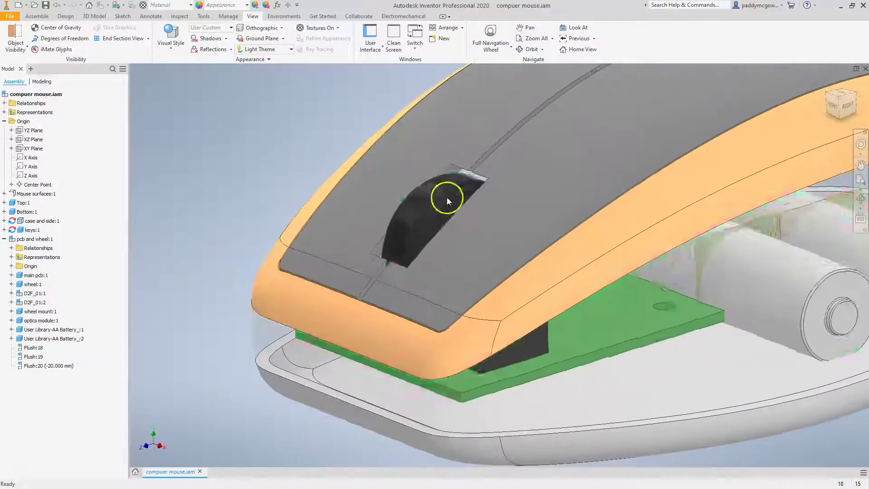
click(455, 177)
click(161, 136)
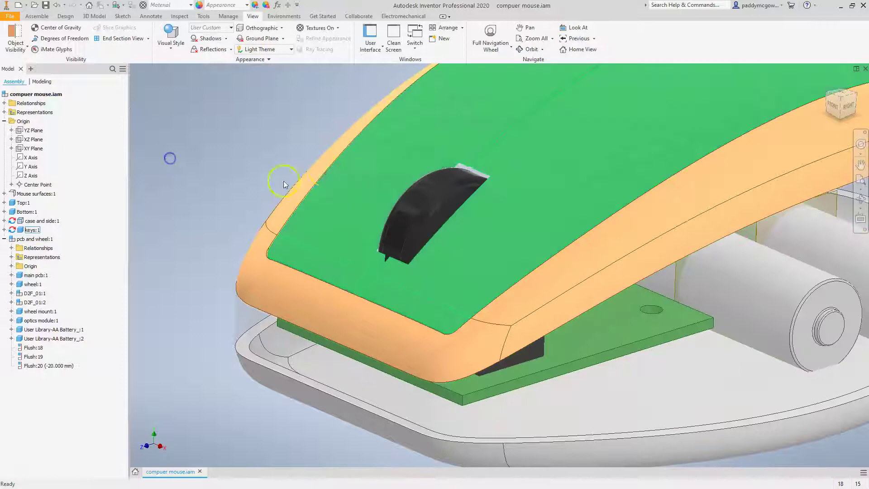
click(4, 238)
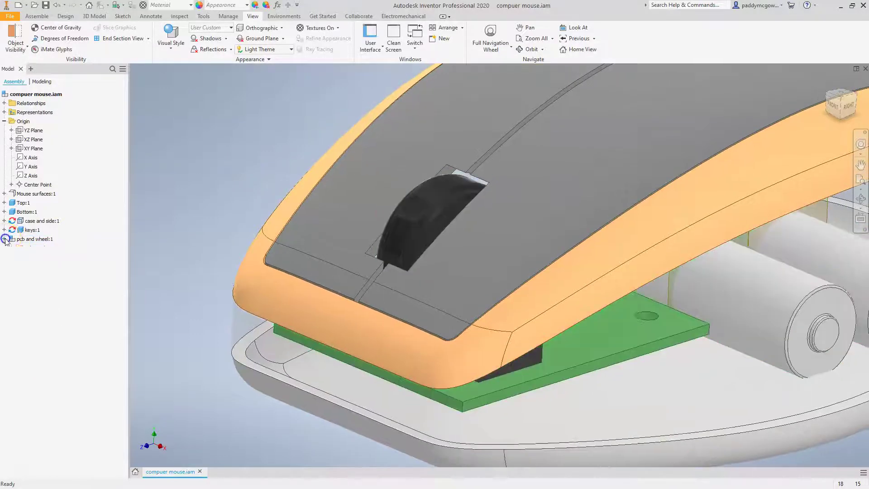
shift+middle_drag(456, 151, 263, 153)
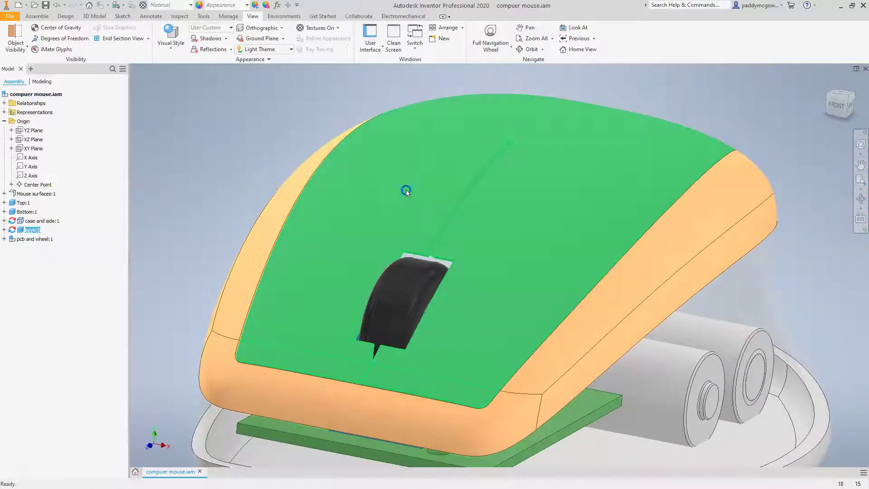
double_click(406, 189)
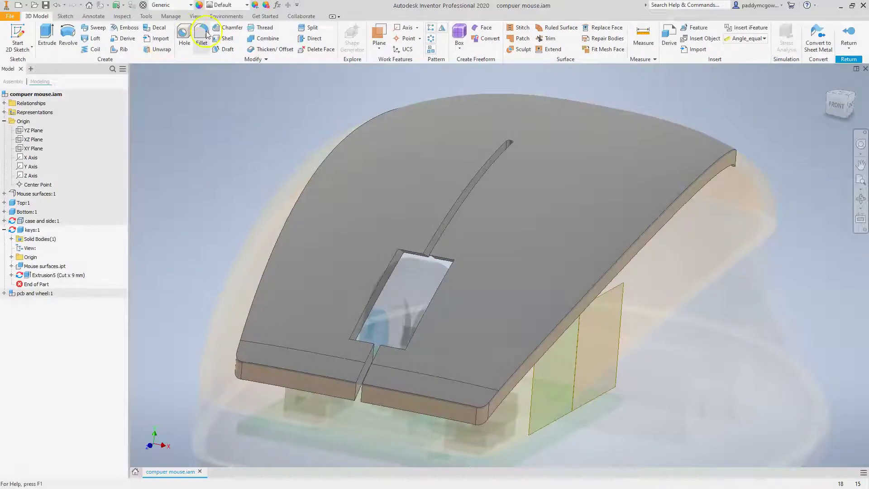
Fillet the four vertical corner edges of the keys' scroll wheel opening with a 2.5 mm radius.
click(202, 34)
scroll(372, 256, up, 5)
click(333, 234)
shift+middle_drag(334, 234, 416, 337)
click(478, 262)
click(416, 319)
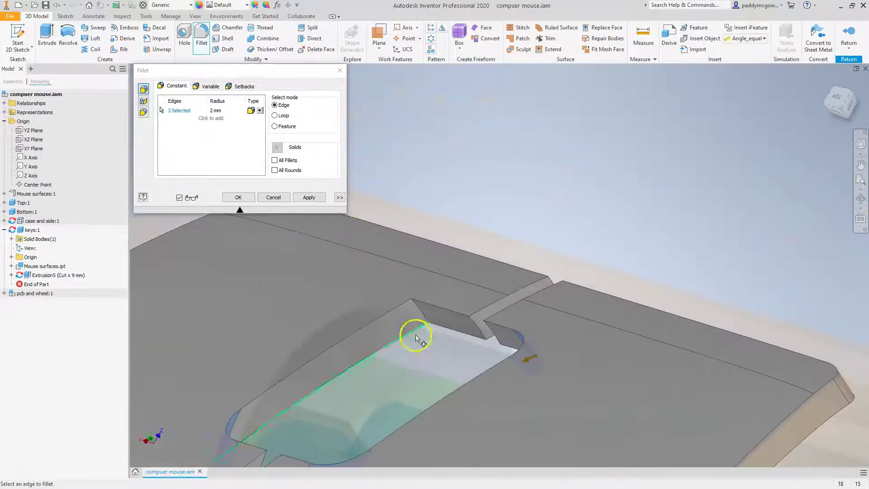
click(421, 311)
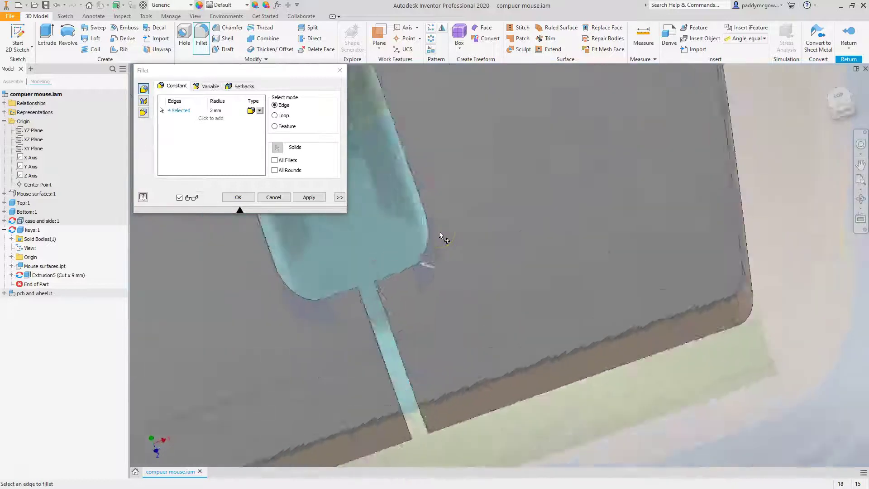
click(227, 111)
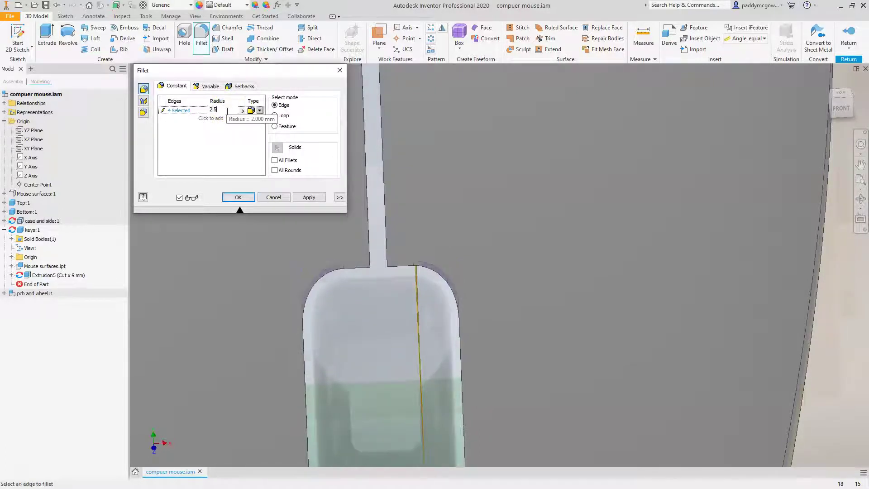
click(245, 197)
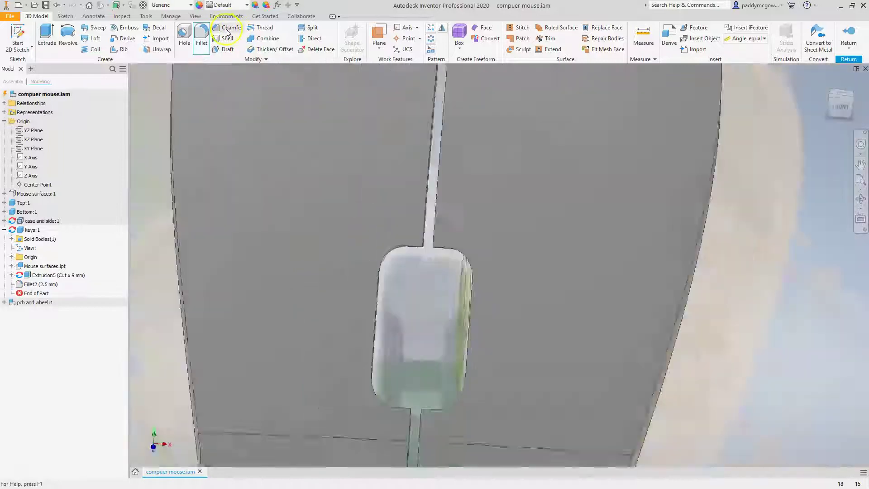
Chamfer the upper edges around the scroll wheel opening with a distance of 1 mm.
click(226, 29)
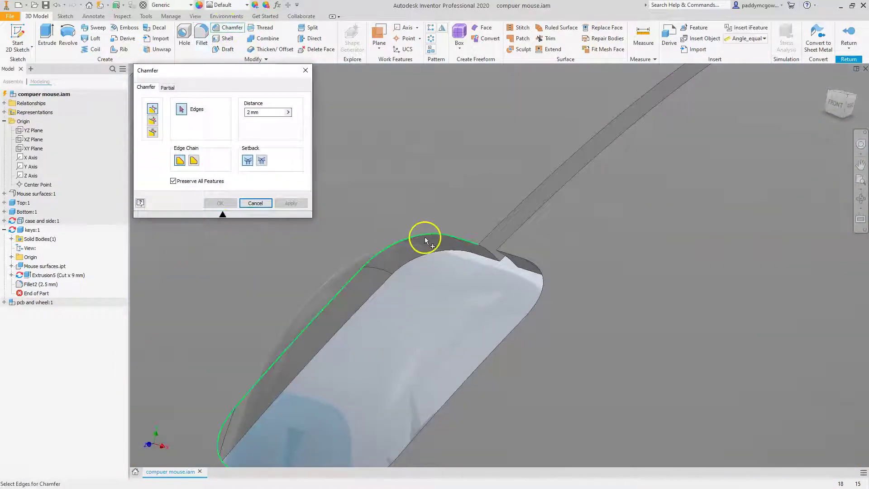
click(521, 263)
scroll(463, 210, down, 3)
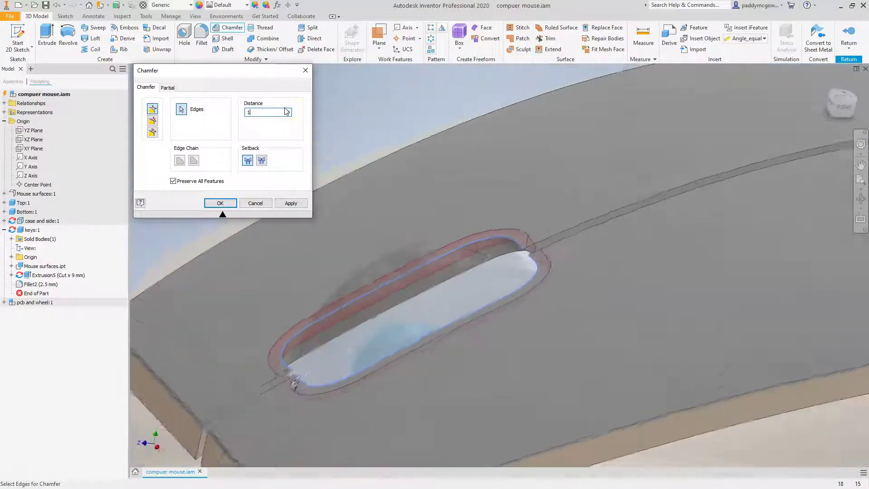
double_click(286, 111)
click(231, 202)
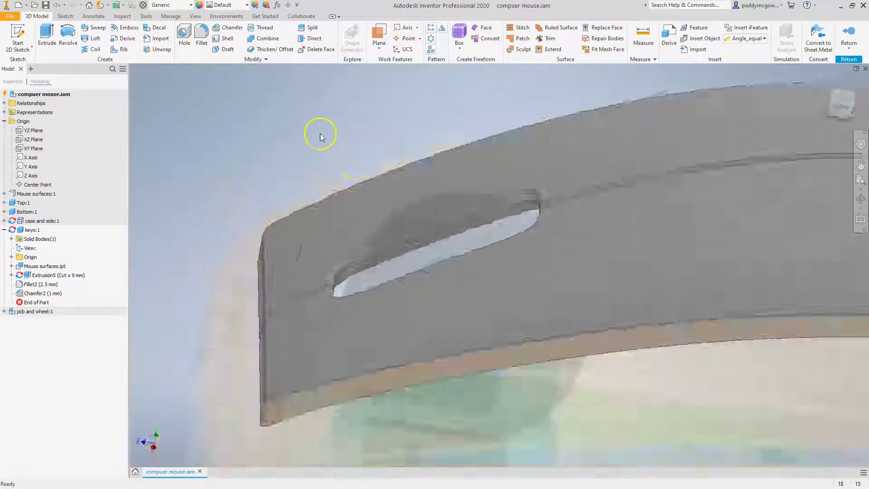
Return to the mouse assembly and inspect the rounded, chamfered keys opening around the scroll wheel.
key(F6)
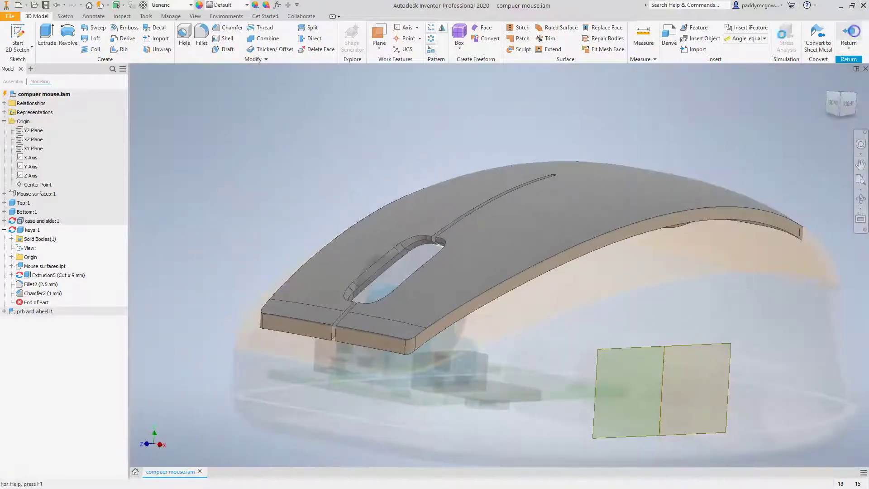
click(851, 30)
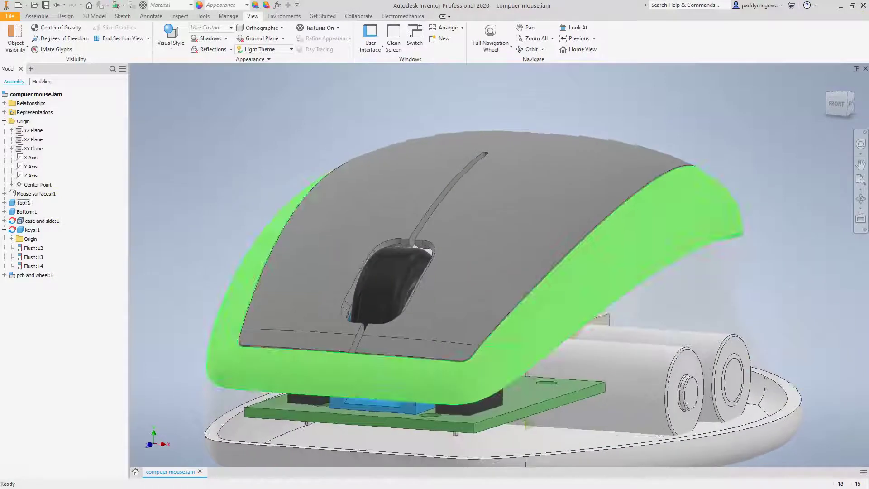
click(4, 230)
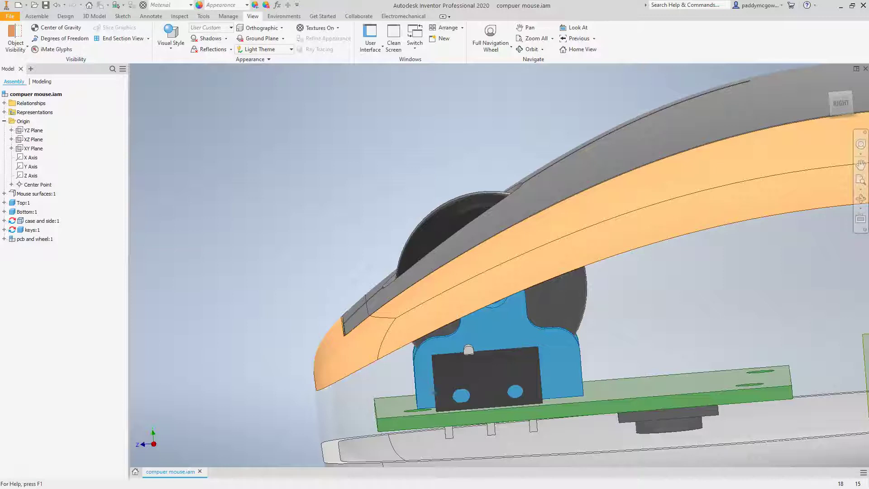
shift+middle_drag(341, 181, 206, 183)
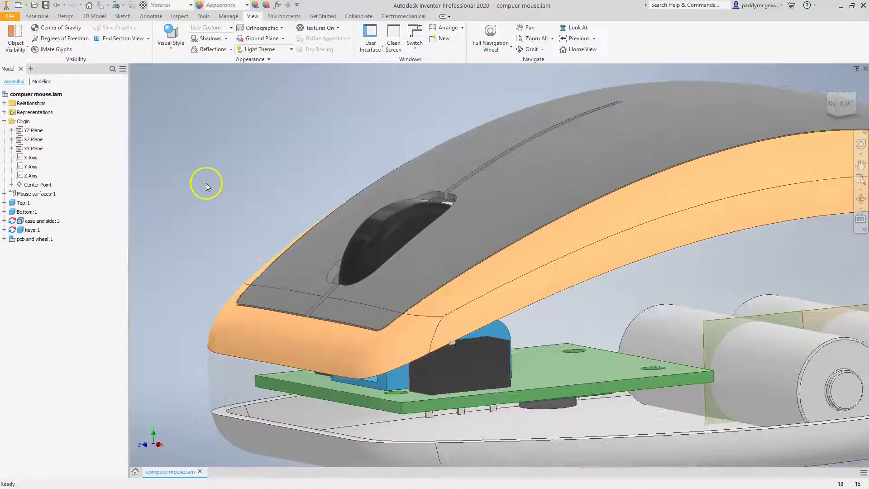
Open the keys part separately, roll it back to before the opening's fillet and chamfer, and close it.
right_click(510, 188)
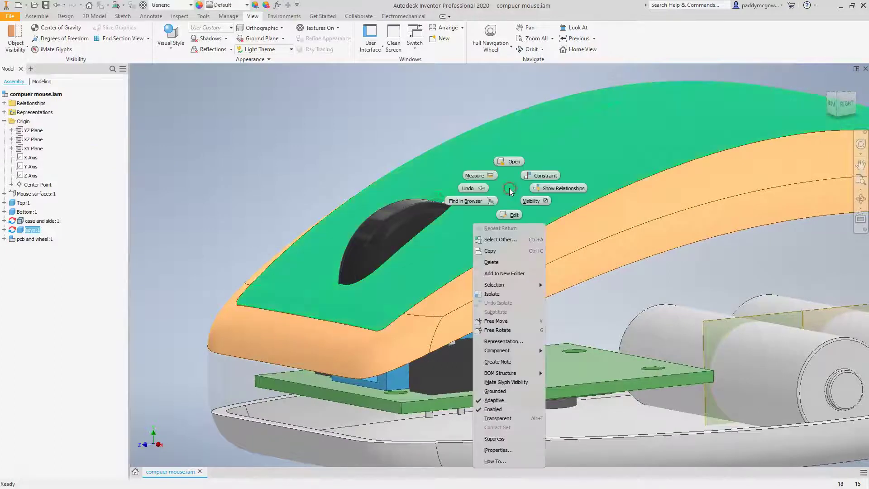
click(514, 155)
scroll(430, 272, up, 4)
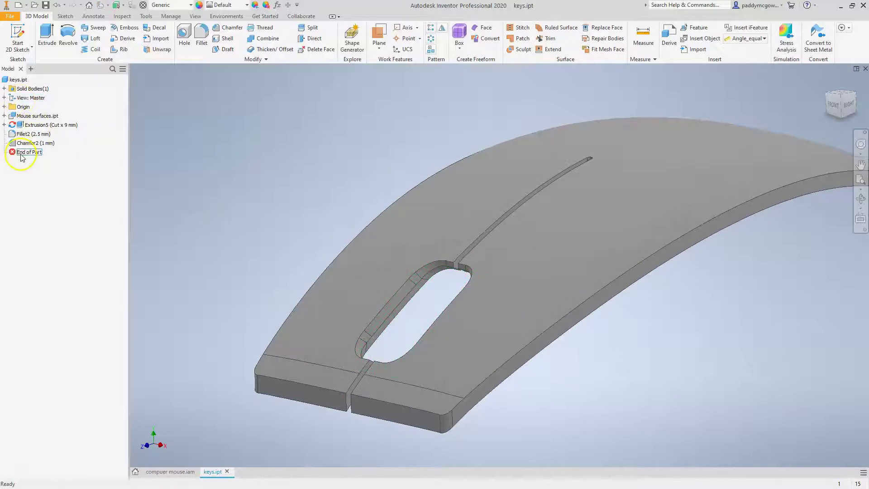
drag(23, 146, 22, 130)
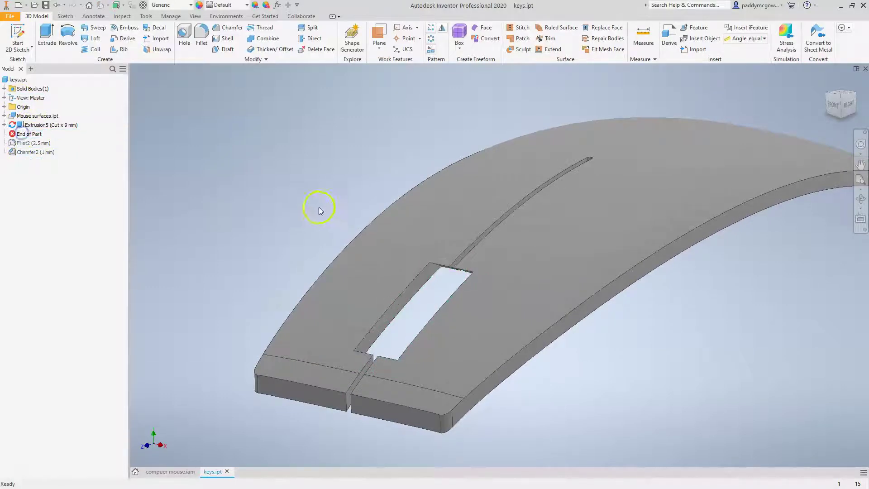
click(25, 143)
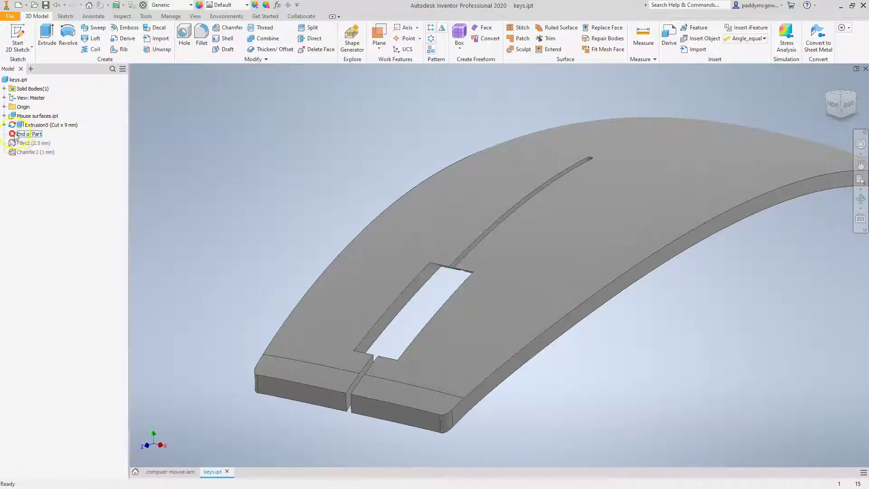
middle_click(216, 151)
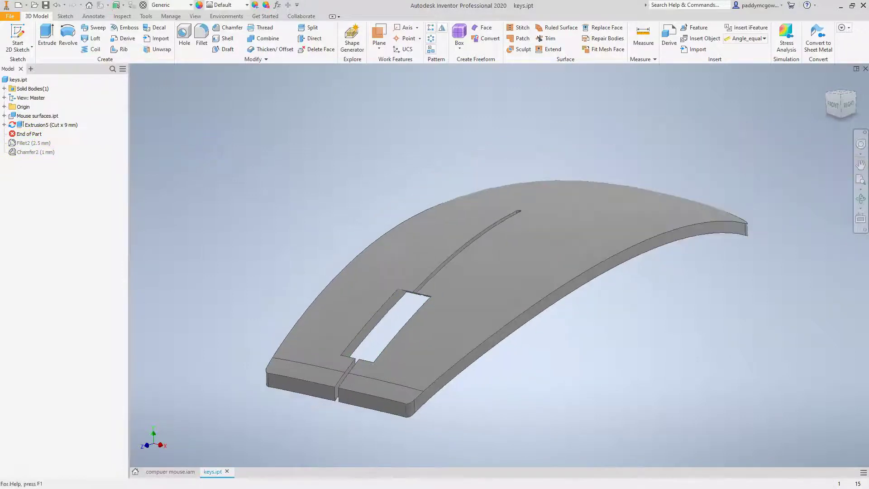
click(865, 68)
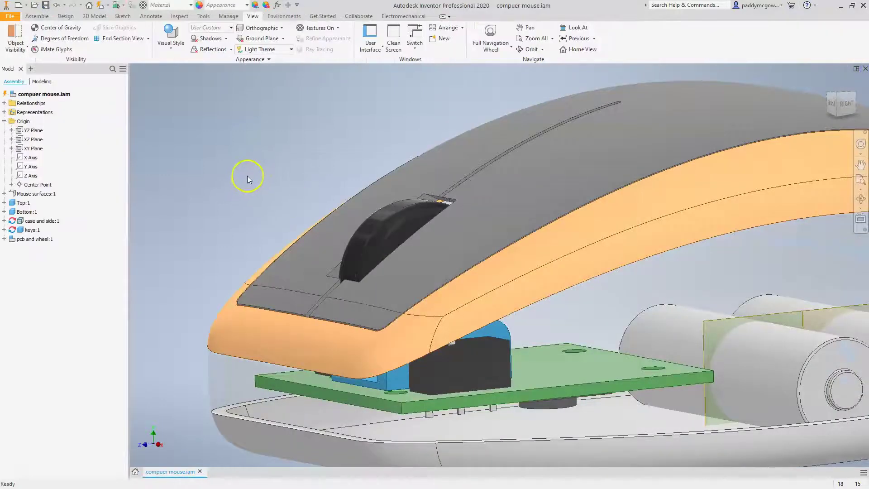
Review the annotated mouse cross-section in Snip & Sketch and move its window away from the assembly.
key(F6)
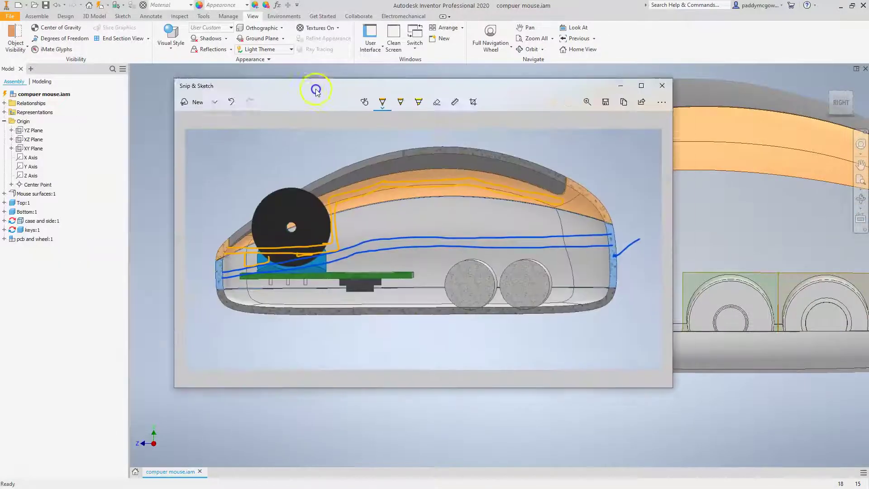
drag(317, 90, 293, 87)
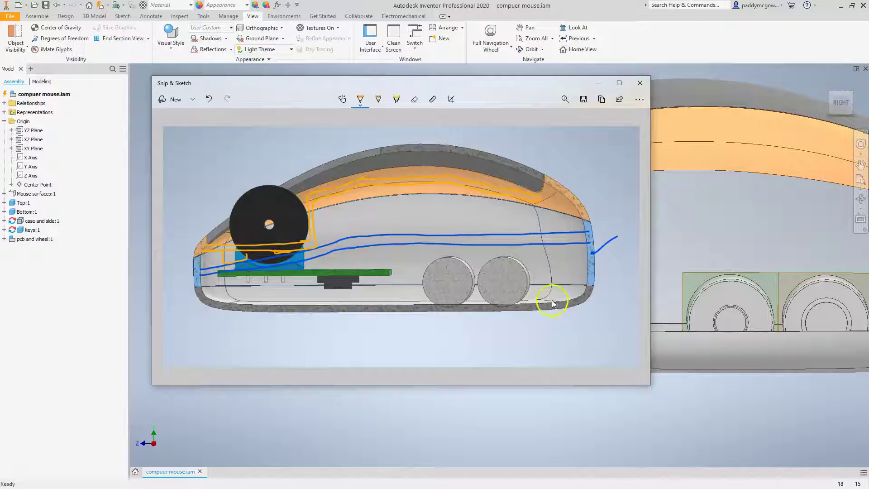
drag(578, 84, 0, 83)
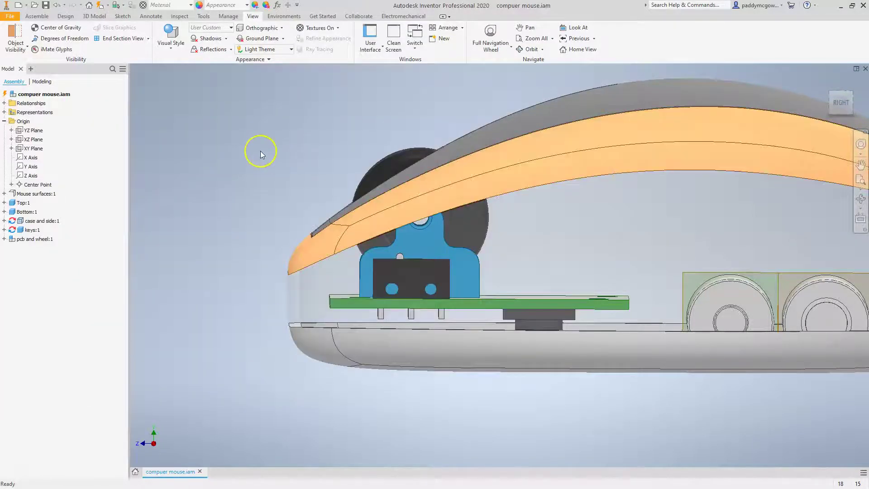
Turn off transparency for the case and side part and open it in its own window.
key(F6)
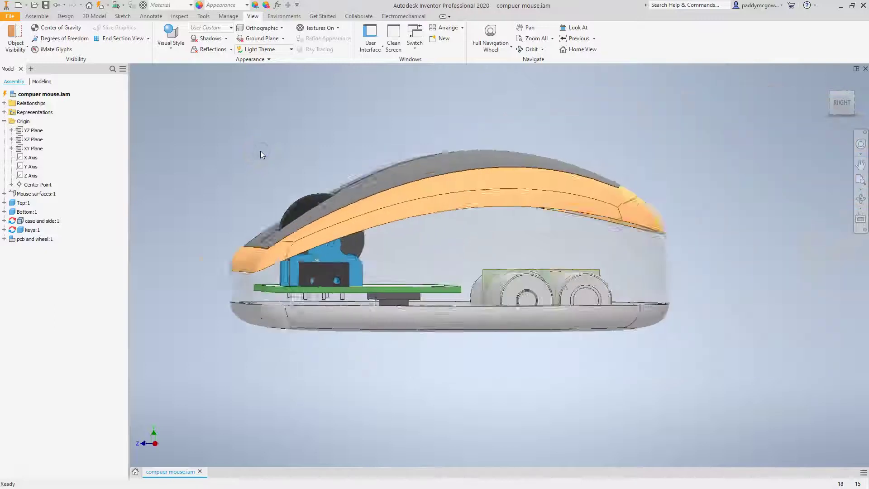
right_click(34, 222)
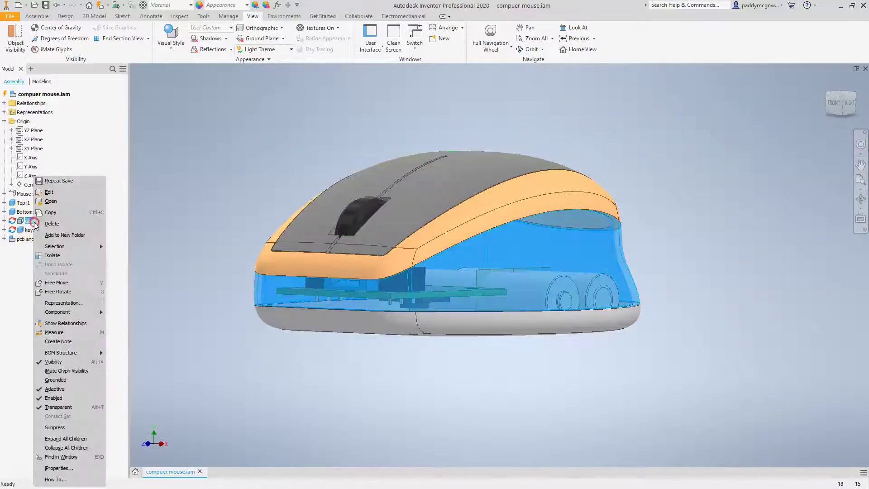
click(58, 407)
click(582, 249)
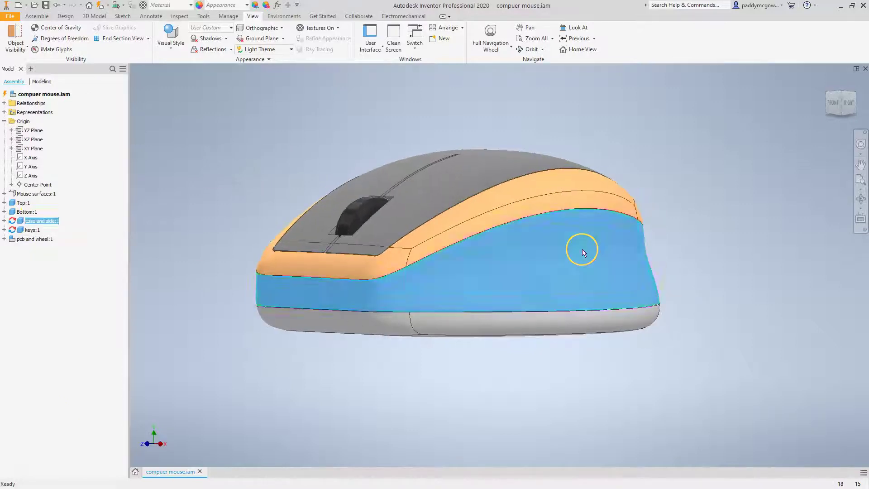
right_click(582, 249)
click(583, 190)
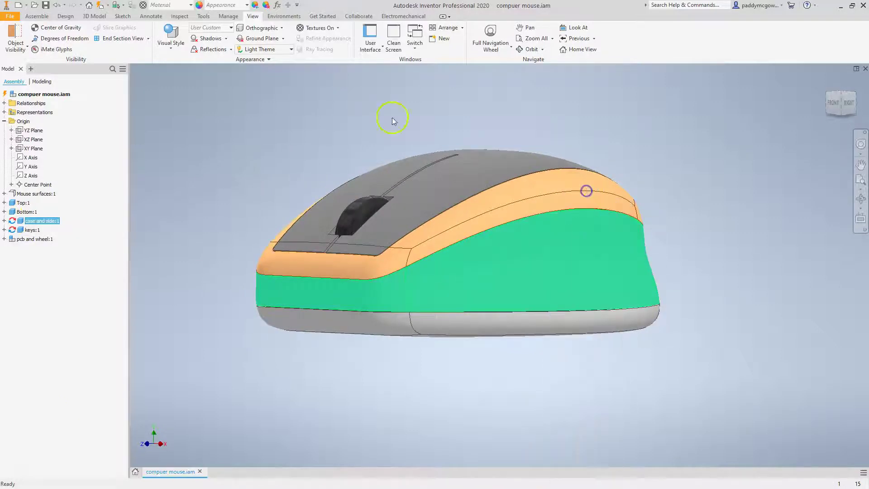
shift+middle_drag(271, 168, 262, 185)
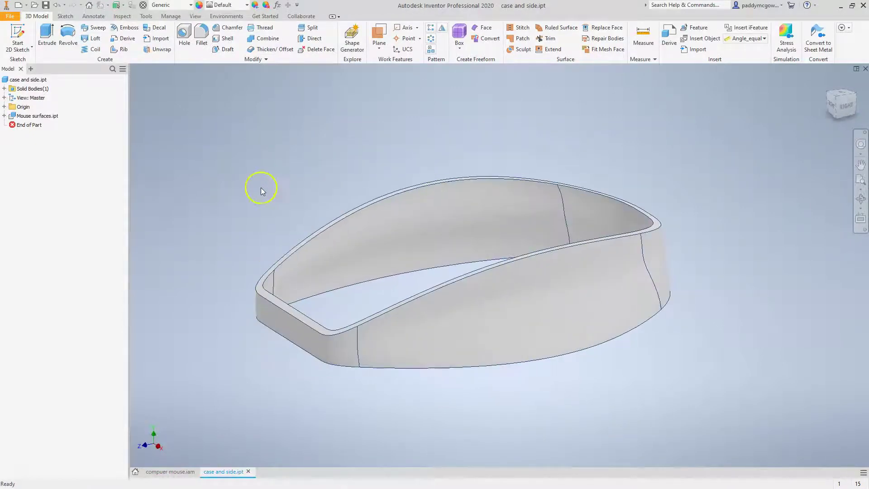
Start a new sketch on the YZ origin plane through the middle of the case and side part.
click(4, 107)
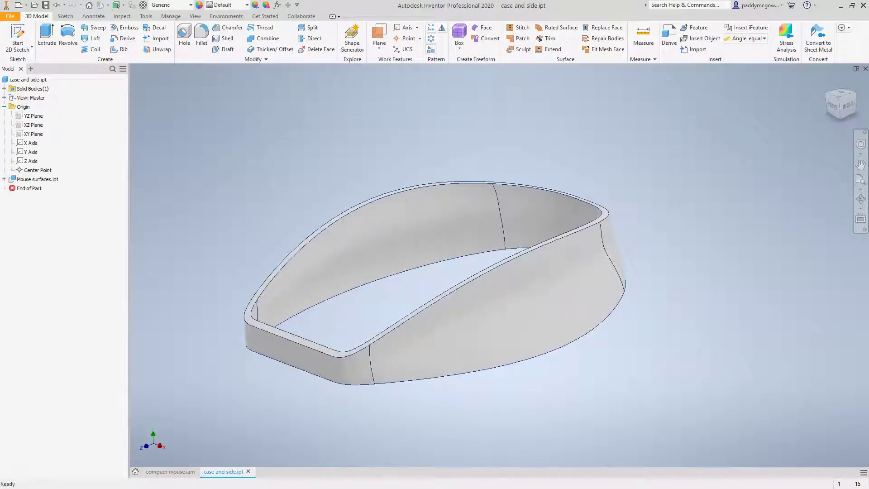
click(30, 116)
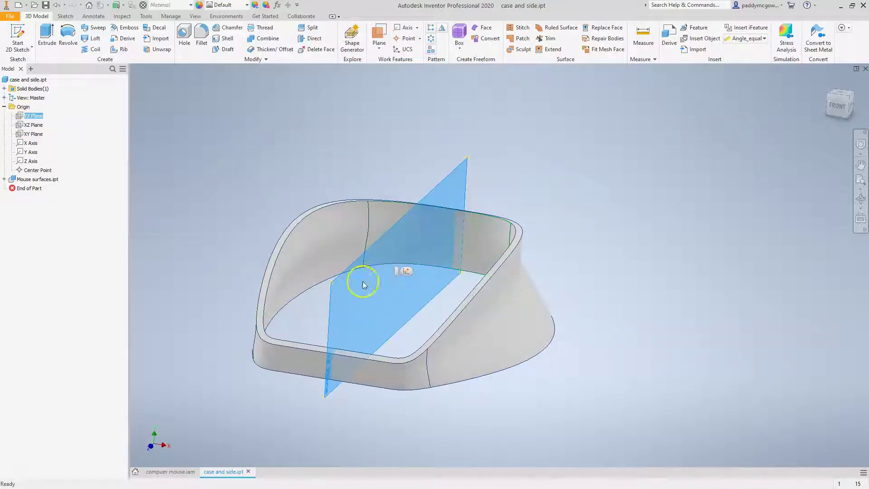
shift+middle_drag(430, 248, 422, 251)
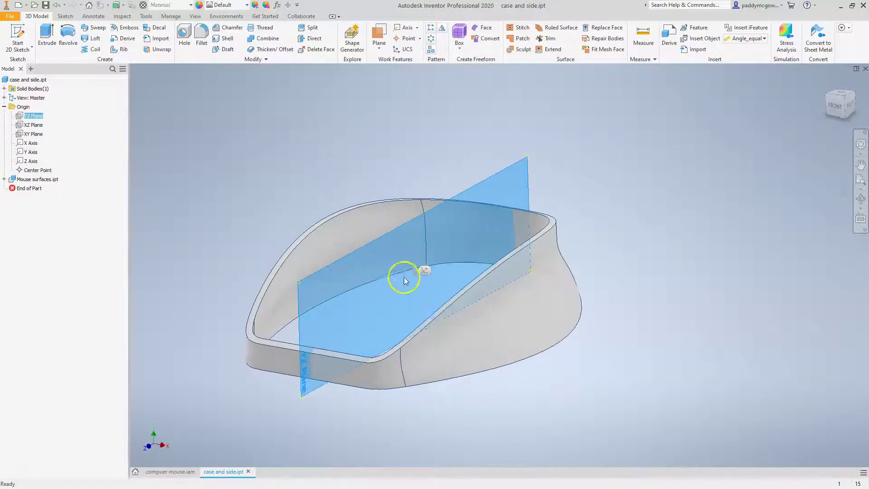
shift+middle_drag(403, 302, 215, 156)
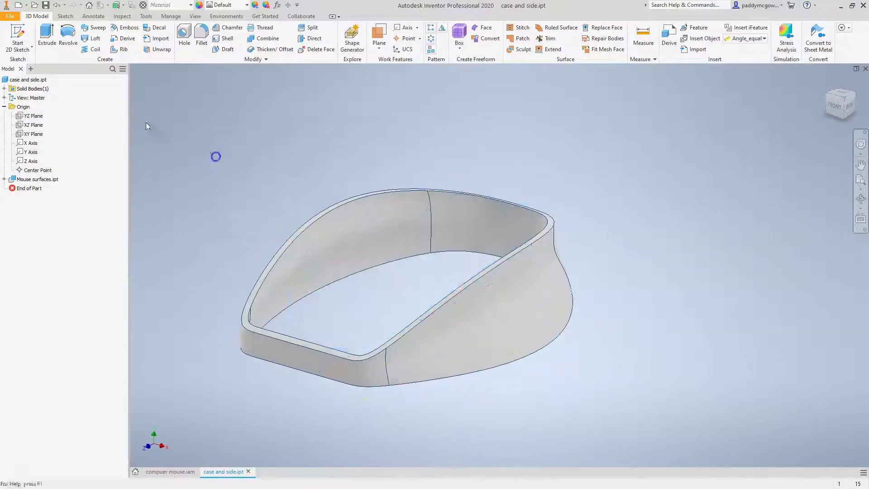
right_click(33, 117)
click(68, 137)
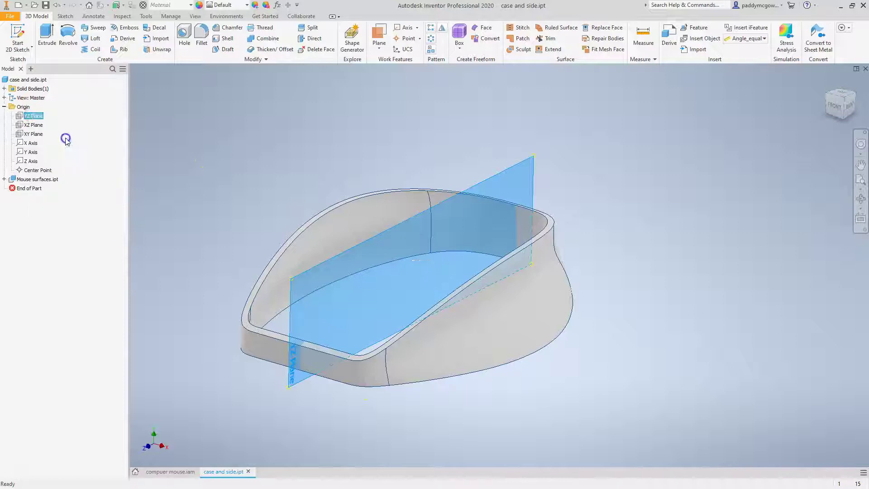
Draw a horizontal line about 66 mm long from the rear wall, a line sloping down to the front wall, and a short perpendicular end.
click(47, 37)
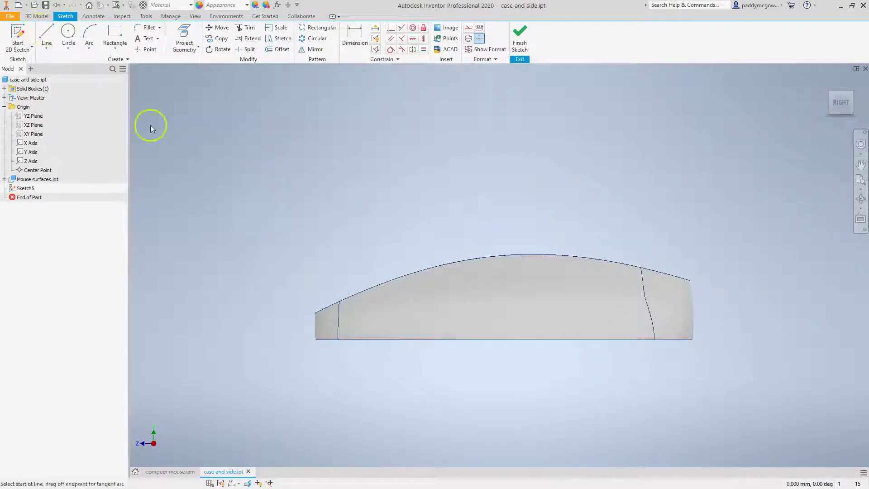
click(687, 299)
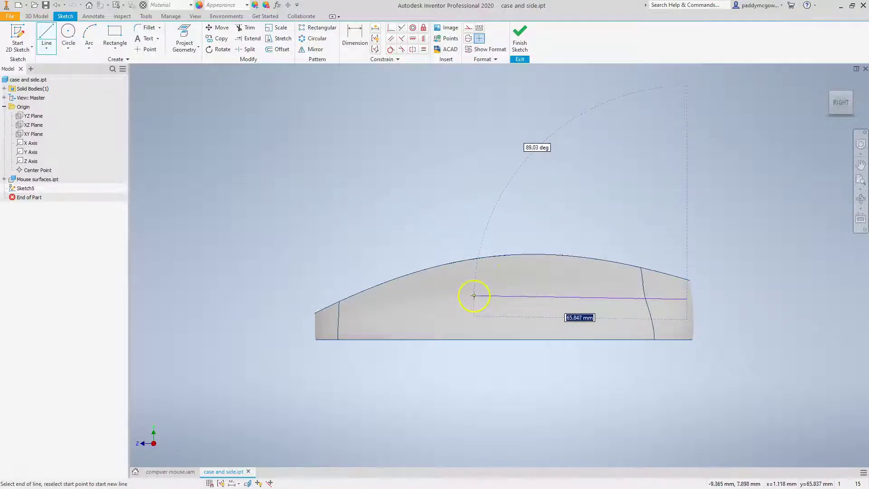
click(474, 298)
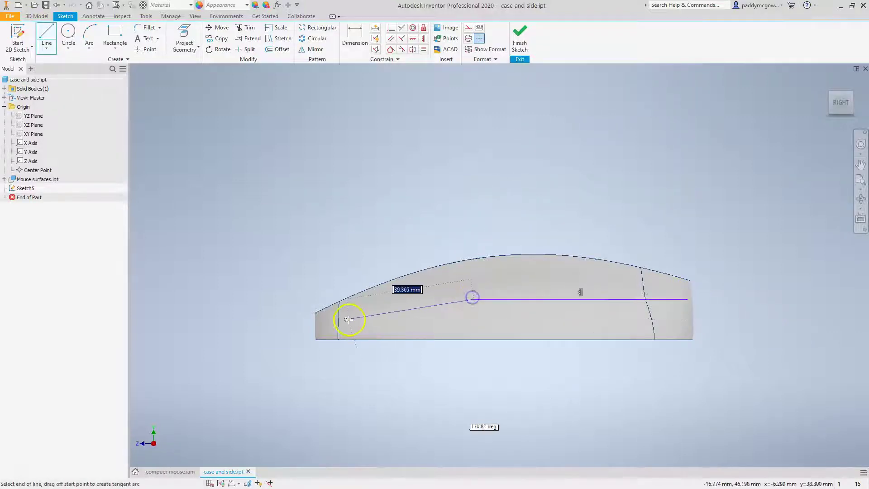
click(322, 322)
scroll(323, 322, down, 10)
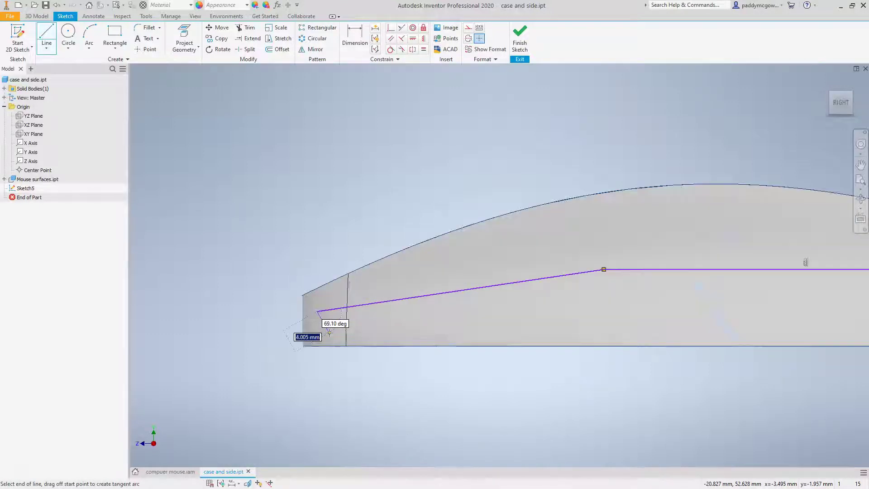
click(292, 310)
click(294, 306)
Close the bent strip profile with a sloped lower line about 43 mm long, a horizontal one about 70 mm long, and the rear end.
scroll(446, 284, up, 6)
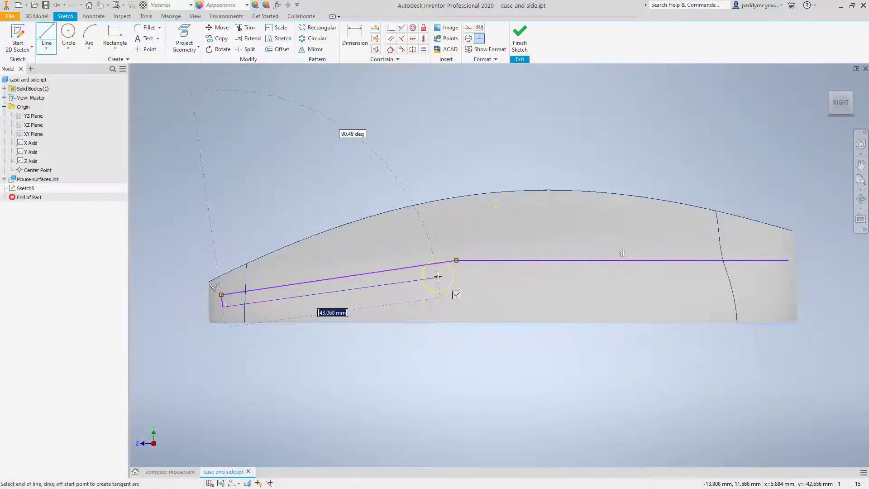
click(437, 277)
middle_drag(438, 276, 263, 273)
scroll(263, 273, up, 2)
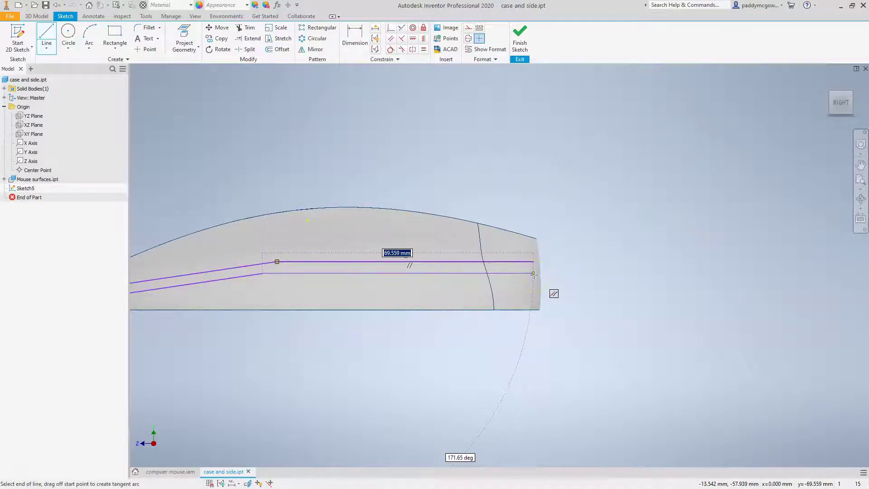
click(534, 274)
click(534, 261)
key(Escape)
middle_drag(224, 157, 322, 161)
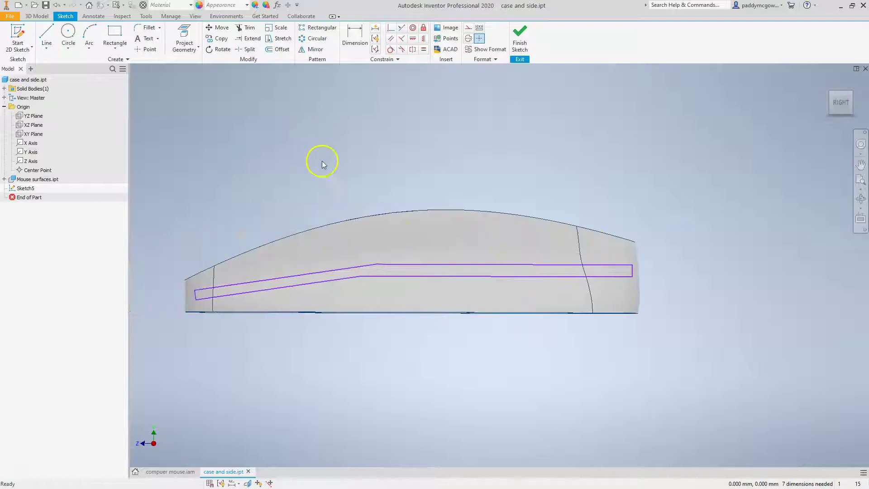
Dimension the thickness of the strip's horizontal section as 2 mm.
click(349, 31)
click(541, 264)
click(540, 275)
click(591, 194)
text(2)
key(Return)
Dimension the thickness of the strip's sloped section as 2 mm.
click(334, 272)
click(330, 258)
click(295, 194)
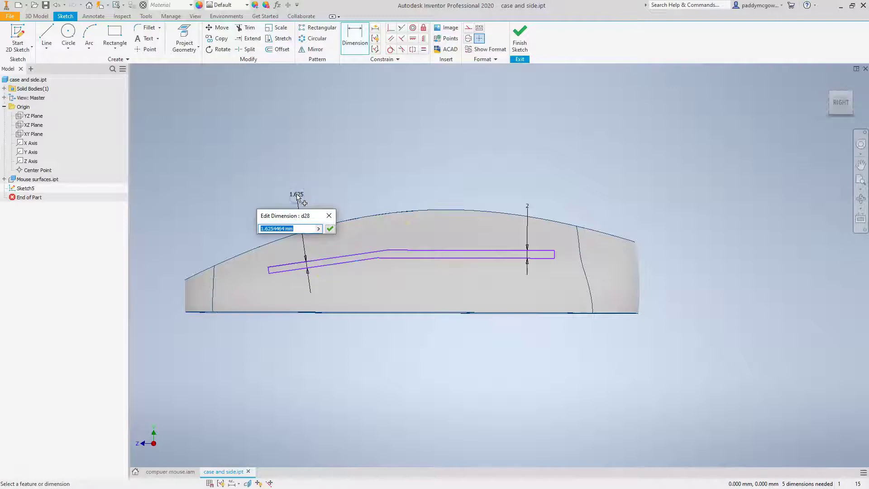
text(2)
key(Return)
click(337, 153)
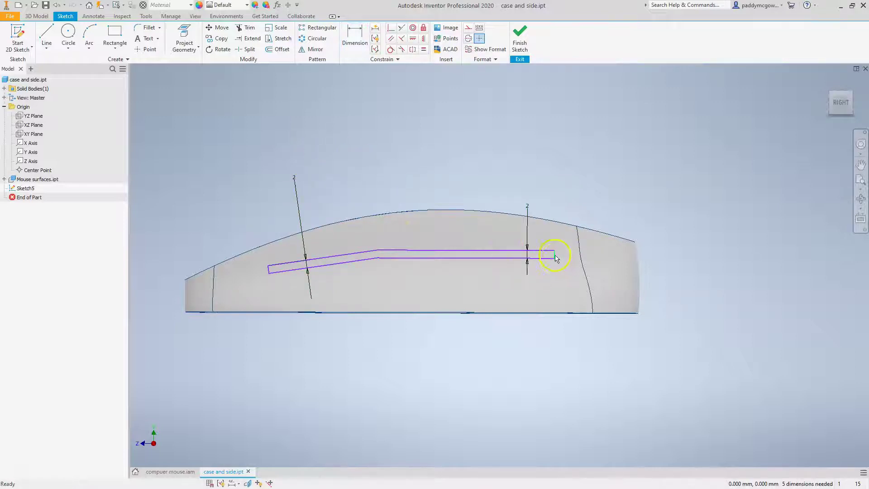
Undo the first stretch of the rear end, and extend the strip's front and rear ends out to the case walls.
drag(556, 254, 631, 268)
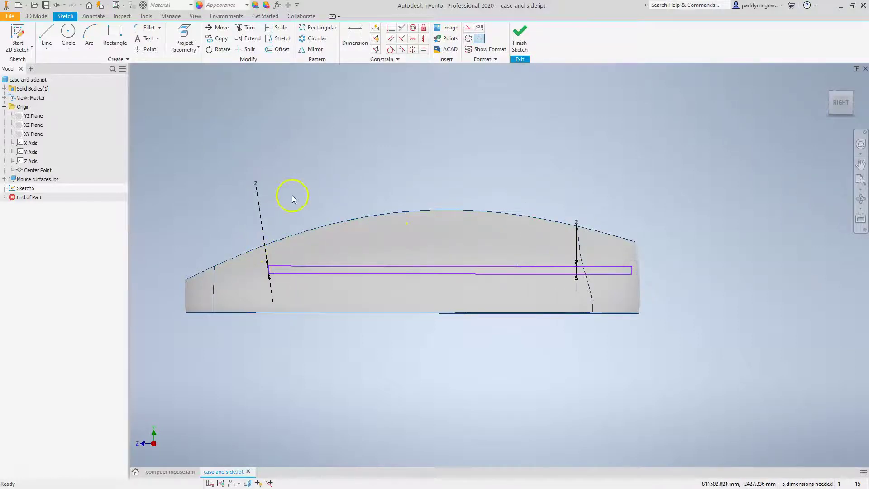
key(ctrl+z)
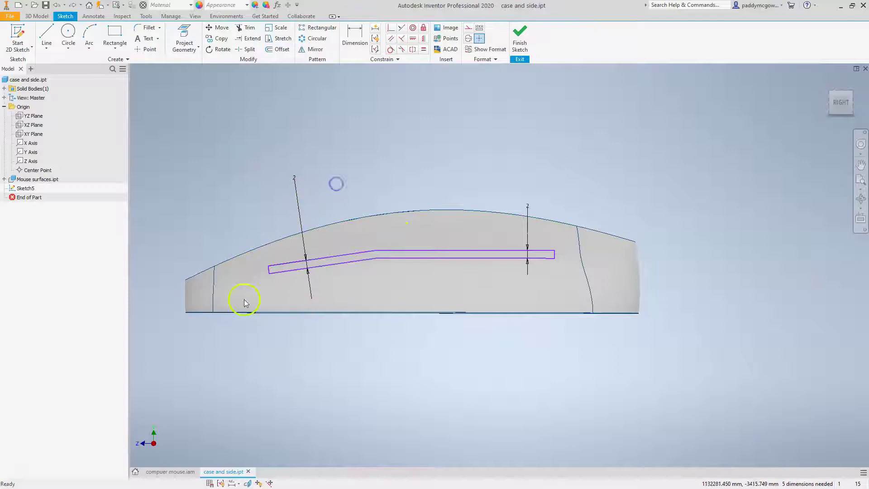
drag(269, 277, 194, 299)
drag(555, 260, 628, 269)
click(310, 155)
Dimension the vertical distance from the origin point to the strip's upper horizontal line as 12 mm.
click(343, 43)
click(399, 225)
click(442, 263)
click(458, 187)
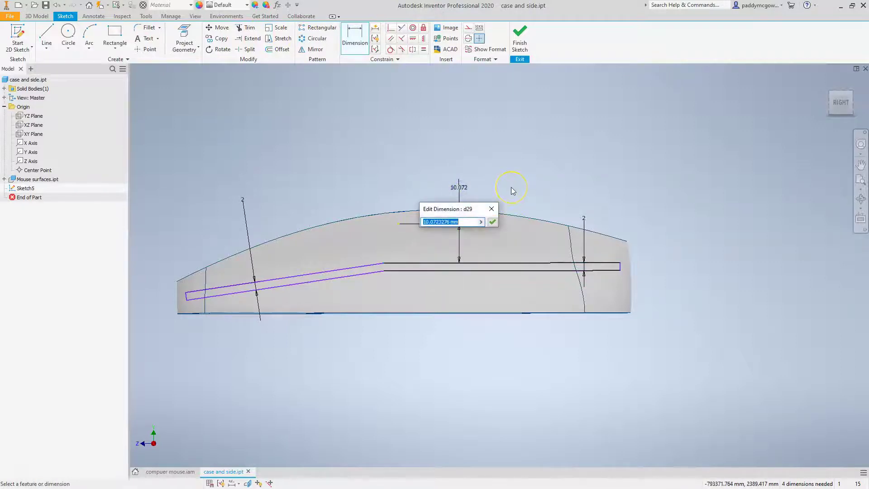
text(12)
key(Return)
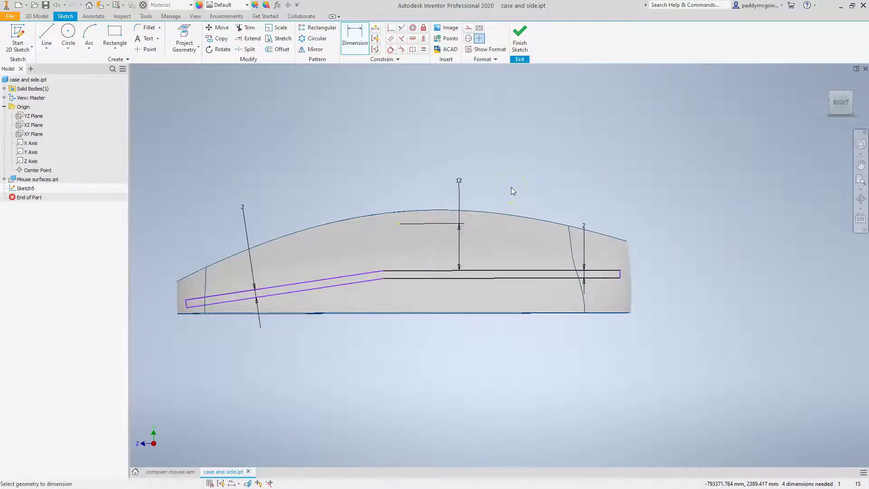
scroll(282, 176, down, 1)
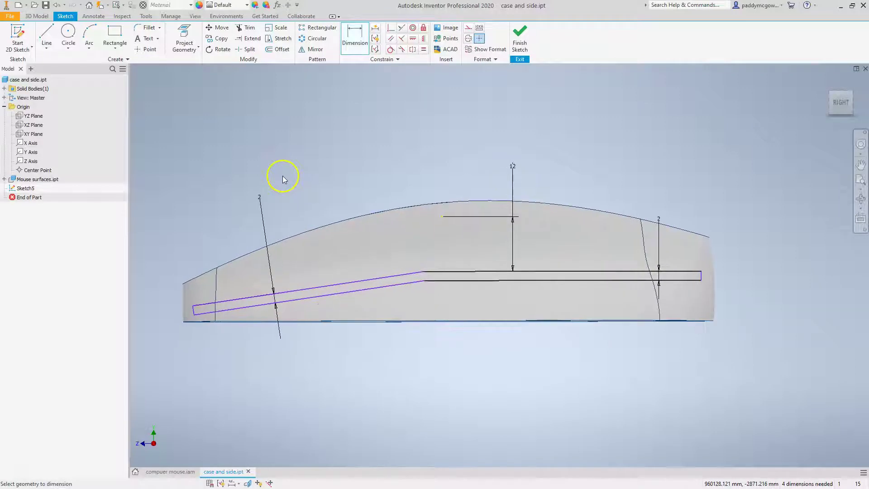
key(Escape)
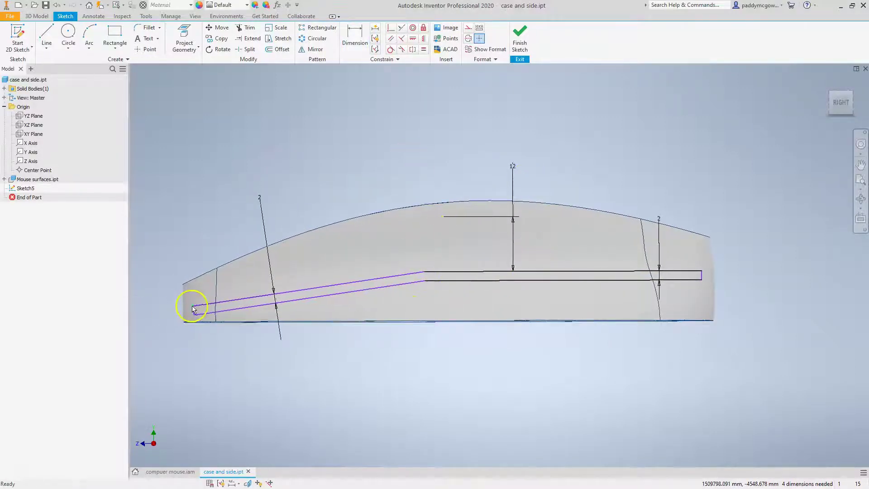
Move the sloped section's front end up and towards the outer front wall, and show the part in wireframe.
scroll(225, 276, down, 2)
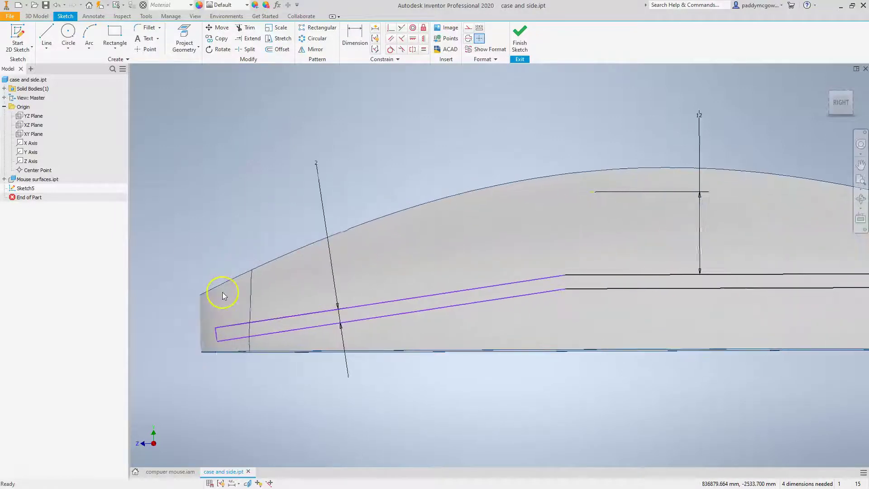
drag(214, 329, 208, 315)
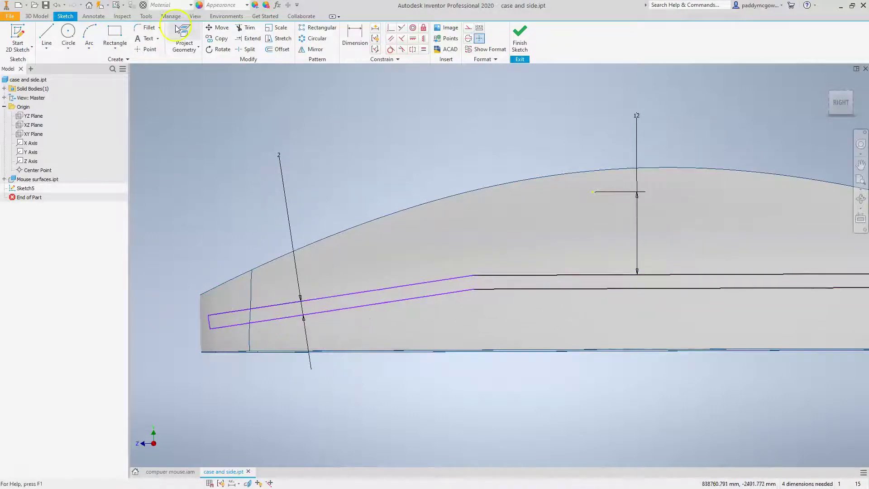
click(195, 16)
click(164, 38)
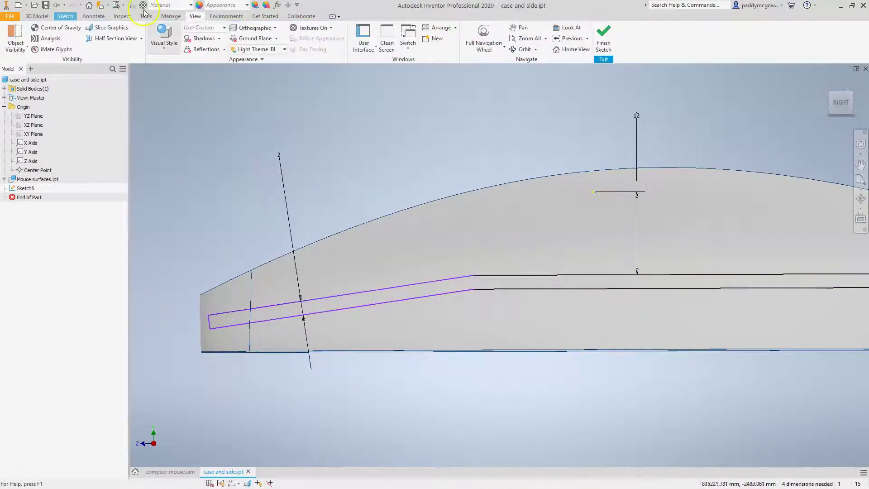
click(109, 136)
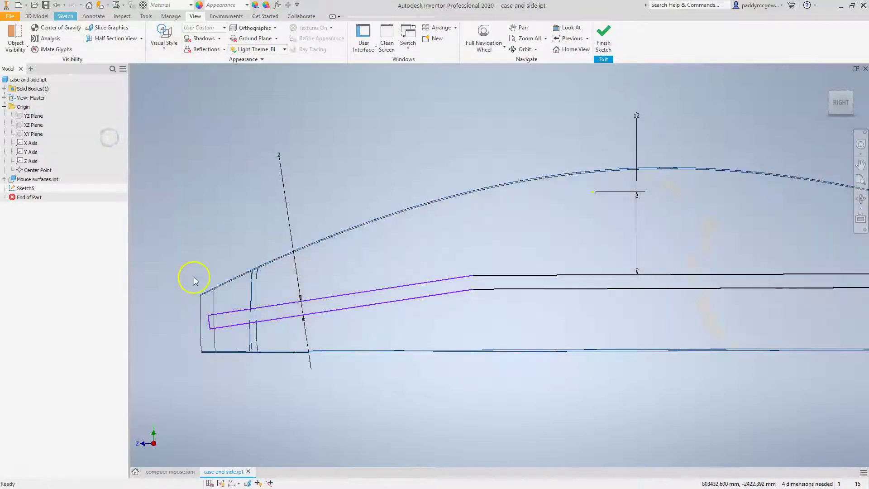
Examine in wireframe, from an angle and square-on, where the strip's front end sits within the thickness of the case's front wall.
scroll(193, 285, down, 3)
scroll(194, 280, down, 1)
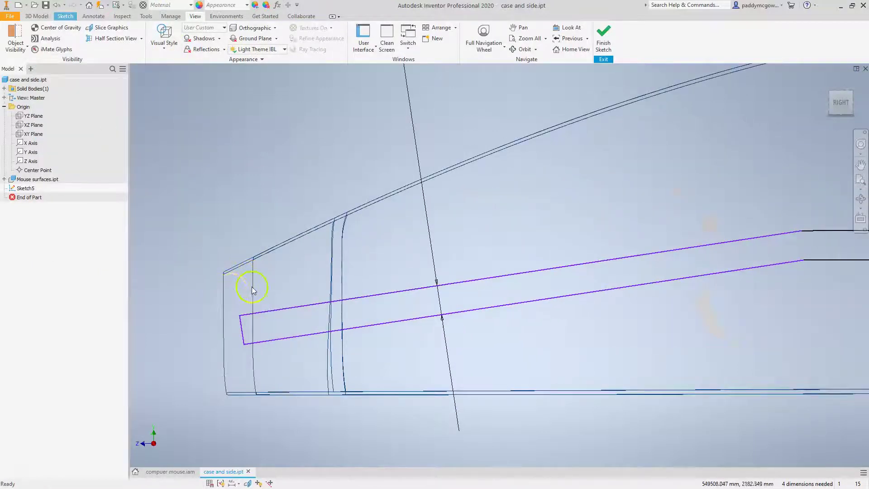
right_click(255, 218)
click(280, 187)
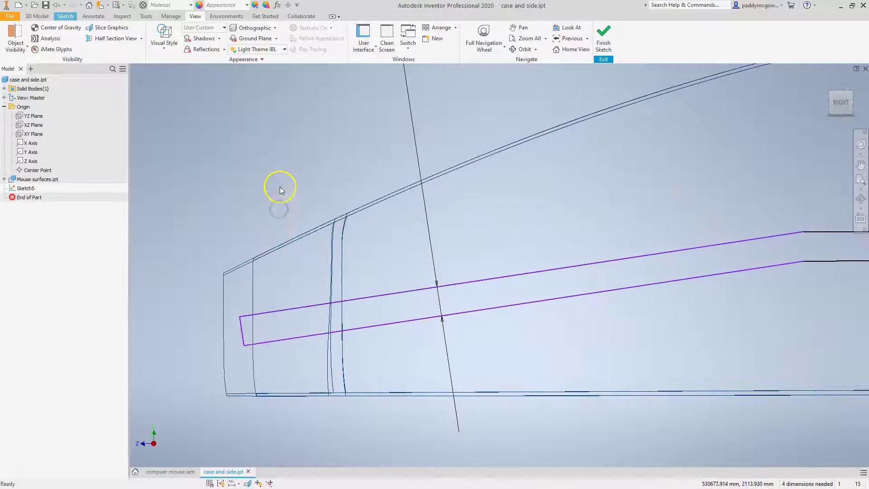
right_click(266, 197)
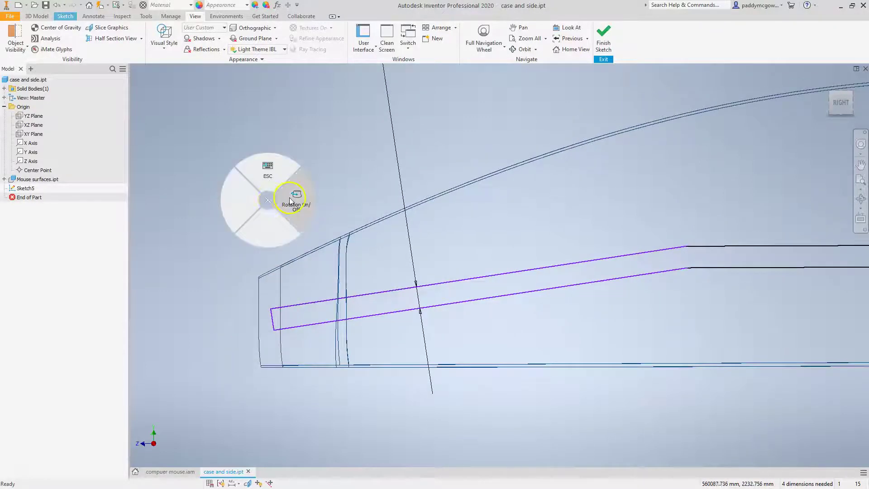
click(289, 197)
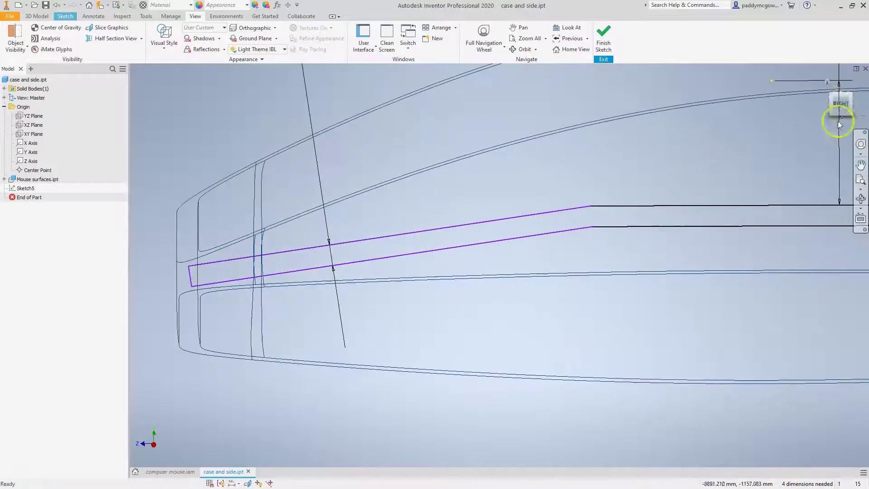
click(839, 103)
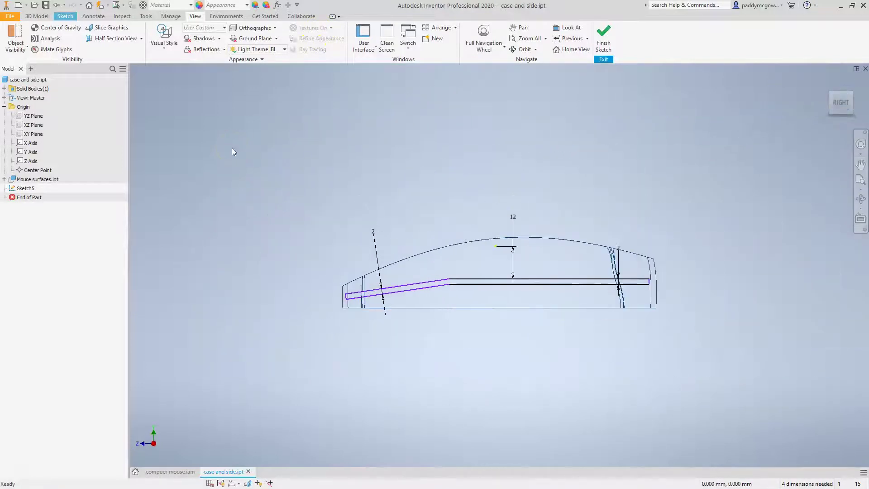
right_click(359, 160)
click(380, 162)
scroll(380, 161, up, 4)
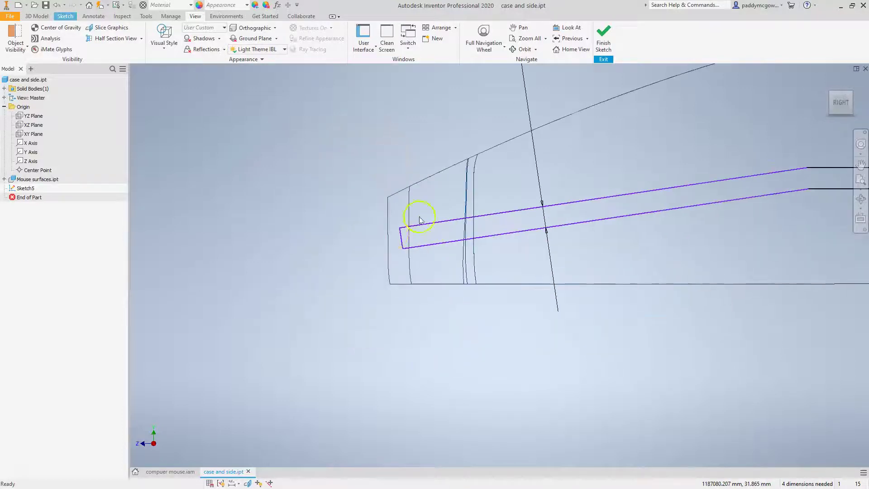
middle_drag(473, 229, 402, 226)
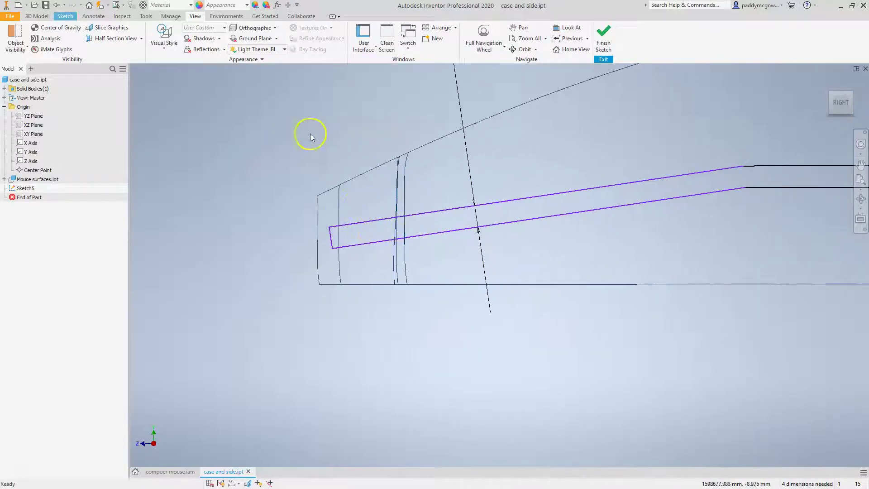
scroll(310, 134, down, 2)
scroll(282, 264, down, 1)
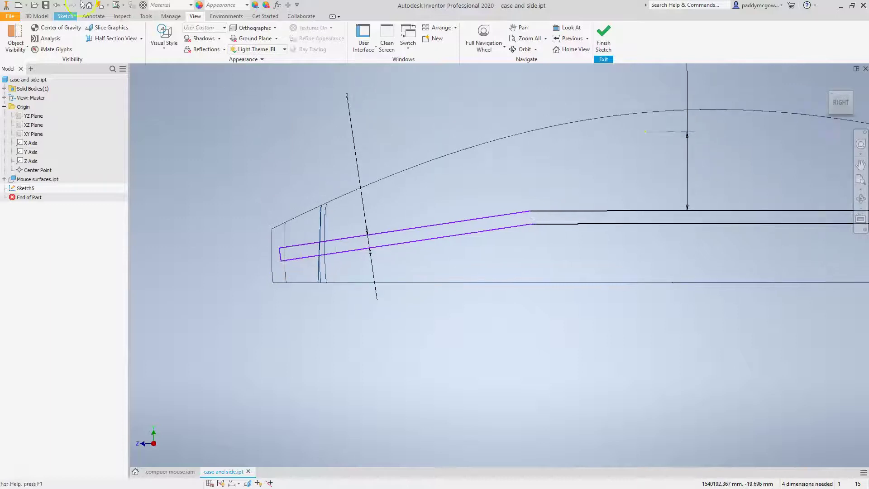
Dimension the horizontal distance from the strip's front lower corner to the origin point, keeping the drawn length.
click(65, 17)
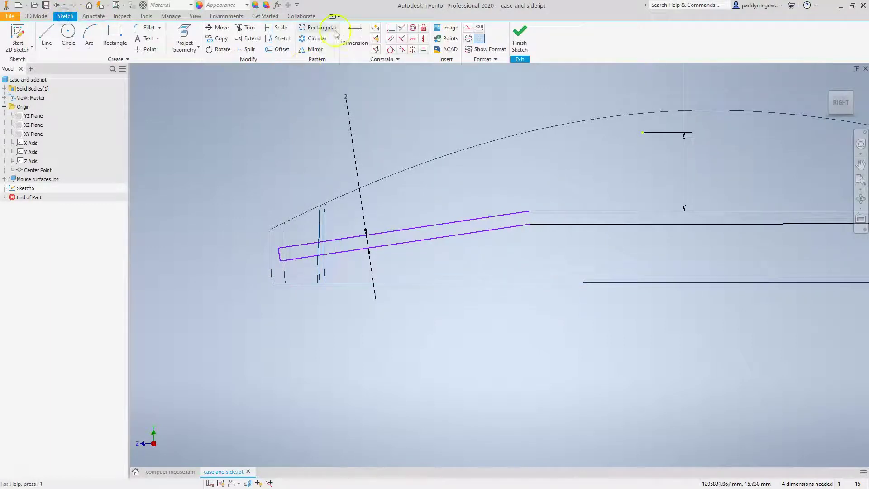
click(354, 36)
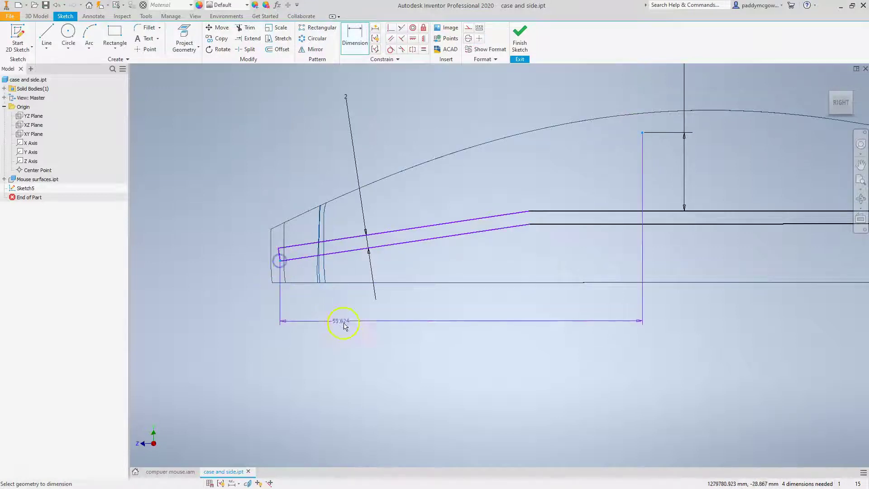
click(343, 325)
click(377, 358)
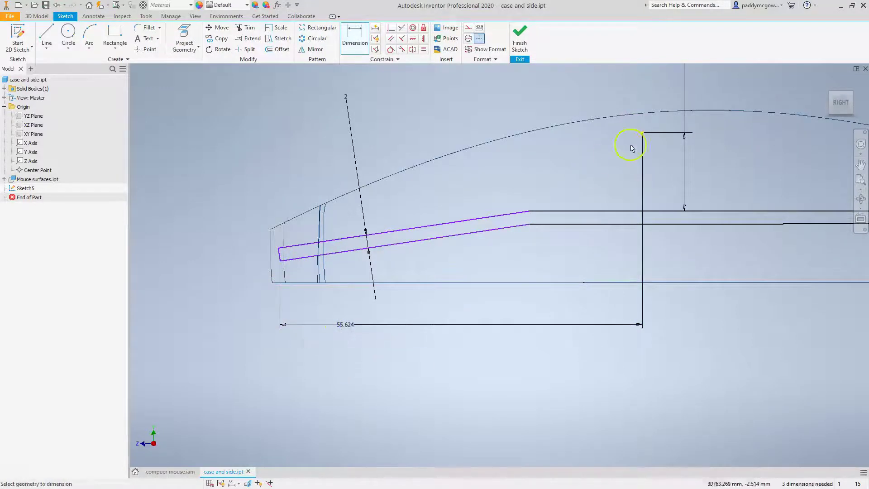
Dimension the vertical distance from the strip's front lower corner to the origin point, keeping the drawn length.
click(280, 260)
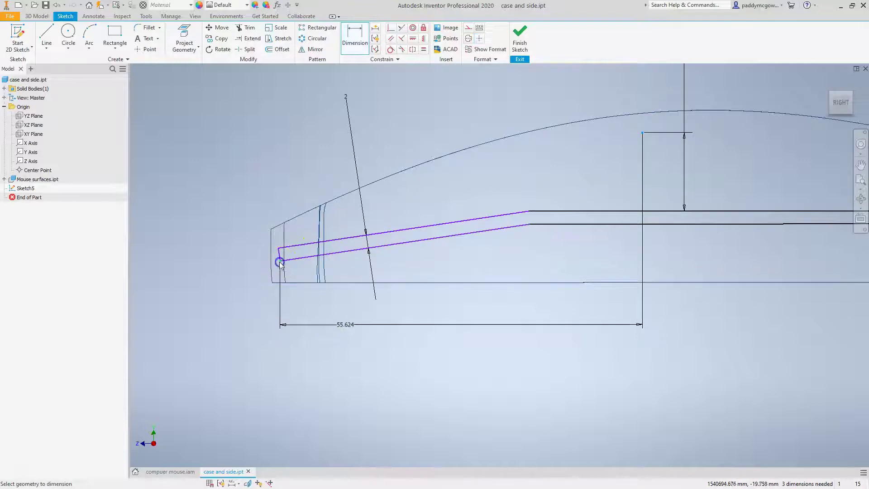
click(232, 229)
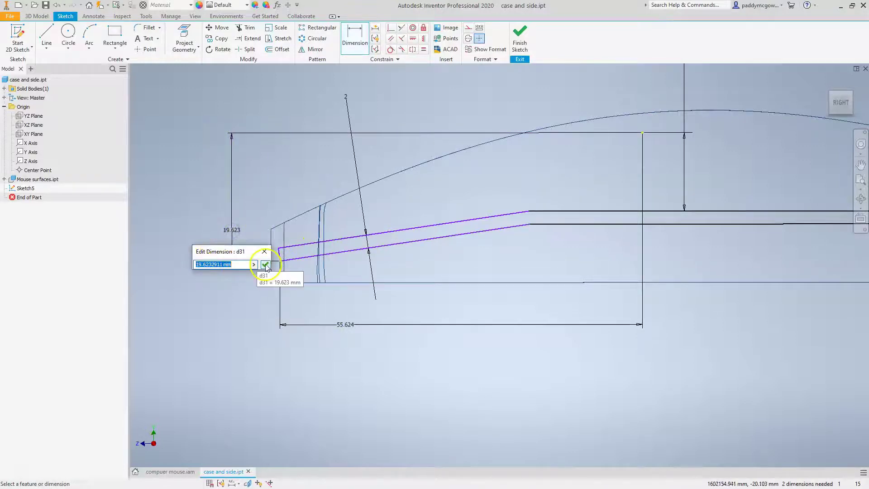
click(264, 265)
key(Home)
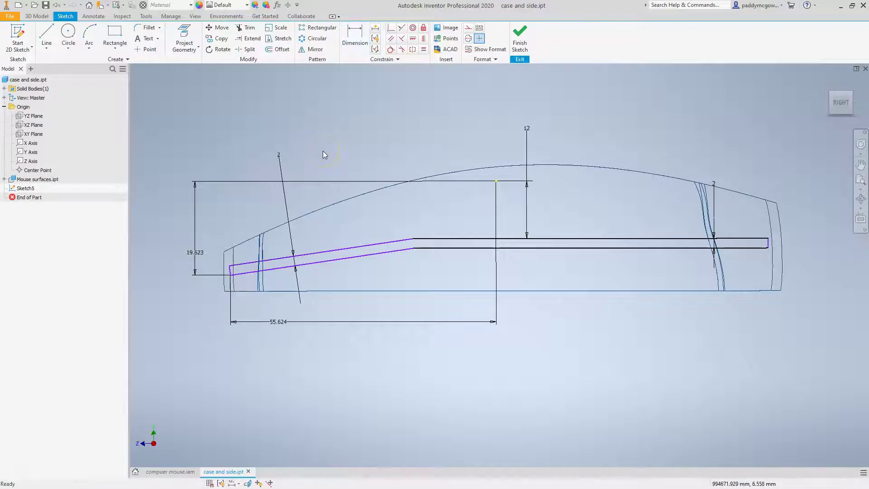
Move the strip's bend farther back along the case, lengthening the sloped section.
drag(415, 247, 443, 265)
click(243, 269)
click(530, 119)
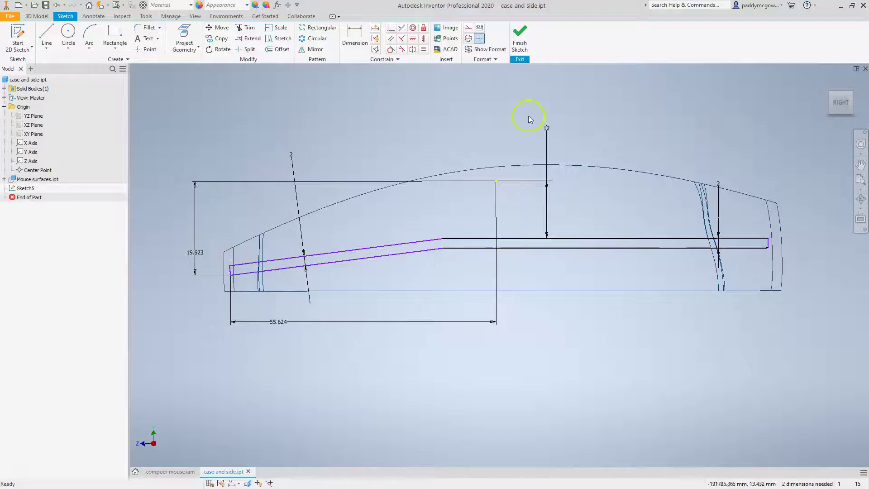
Try 10 mm for the strip's vertical distance below the origin point and return the dimension to 12 mm.
double_click(547, 129)
text(10)
key(Return)
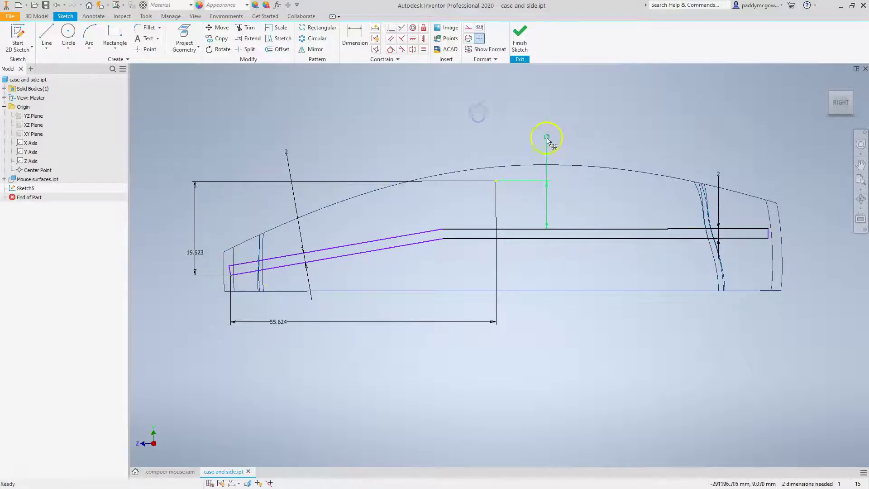
double_click(548, 139)
key(Return)
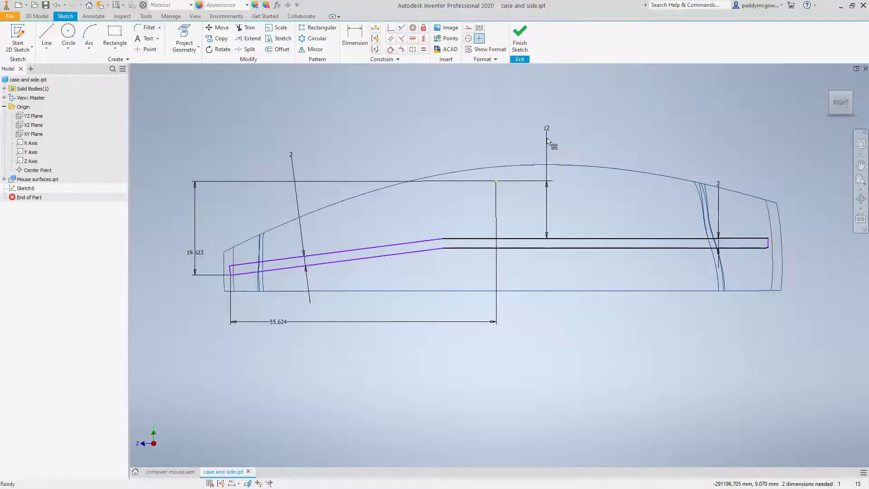
Extend the strip's rear end into the thickness of the case's rear wall.
scroll(582, 164, up, 6)
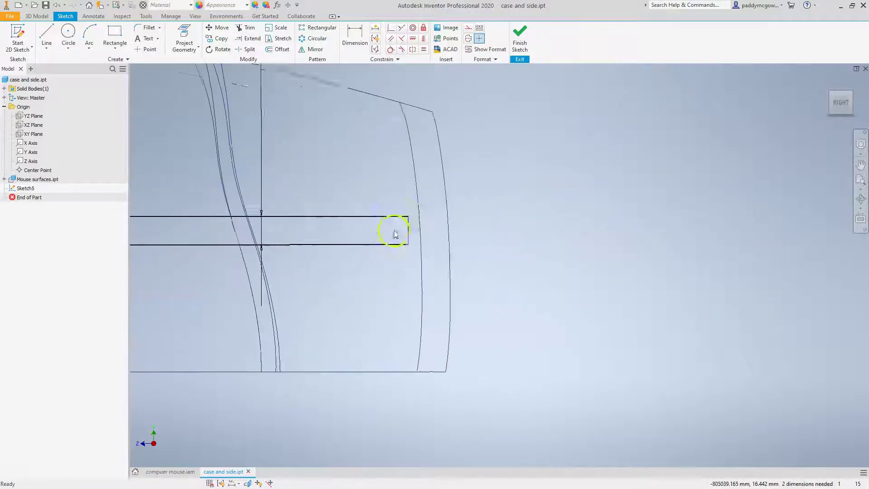
drag(407, 230, 431, 230)
click(495, 198)
scroll(461, 211, down, 5)
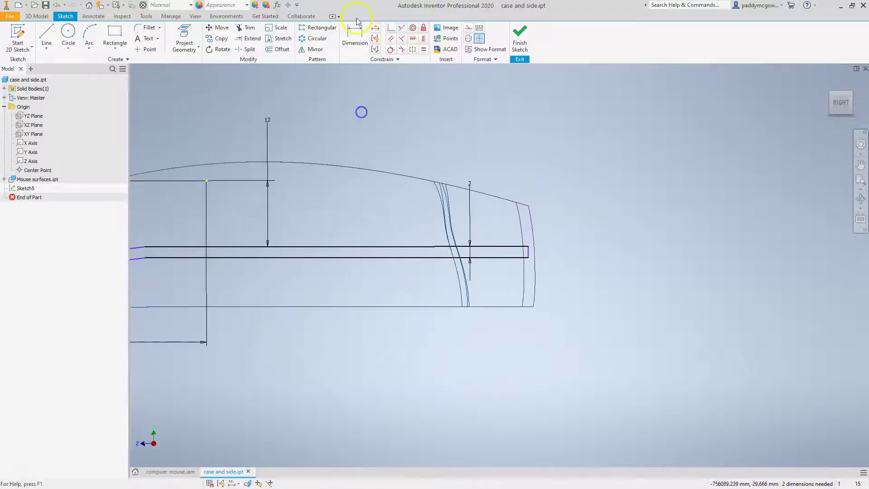
Dimension the horizontal distance from the origin point to the strip's rear end, keeping the drawn length.
click(342, 41)
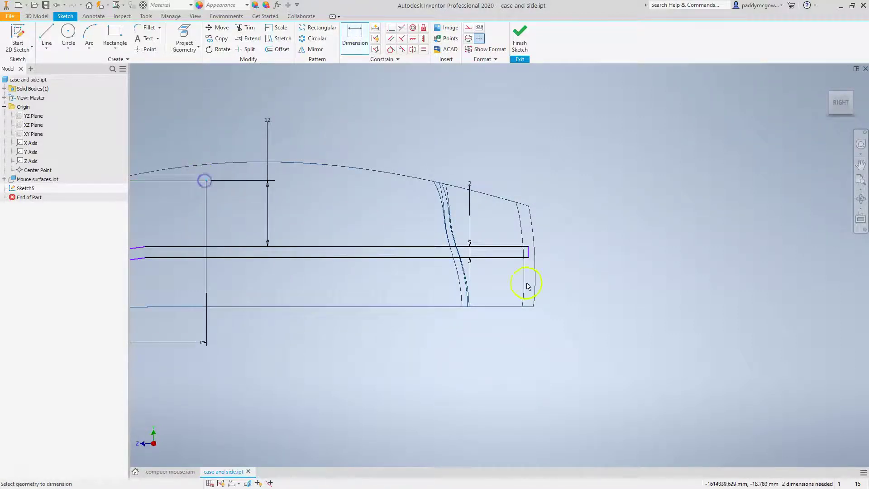
click(561, 162)
click(593, 196)
scroll(584, 190, down, 3)
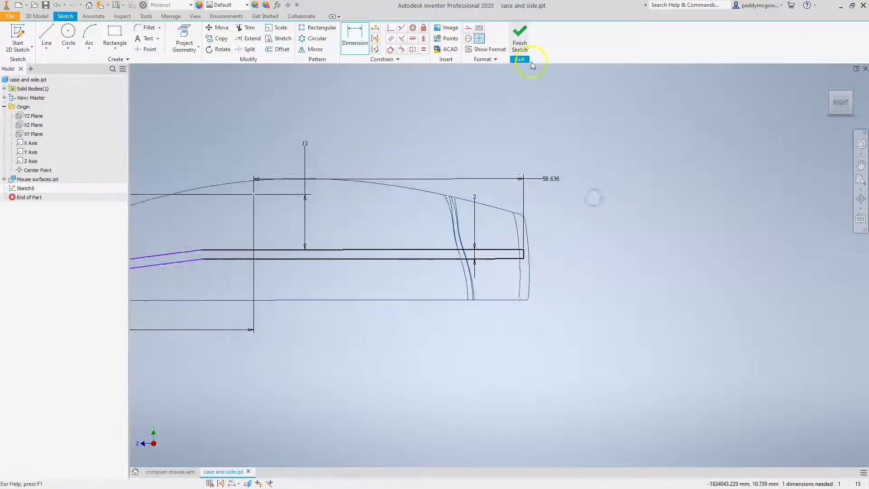
Finish the strip sketch and show the part shaded with its edges.
right_click(504, 113)
click(519, 106)
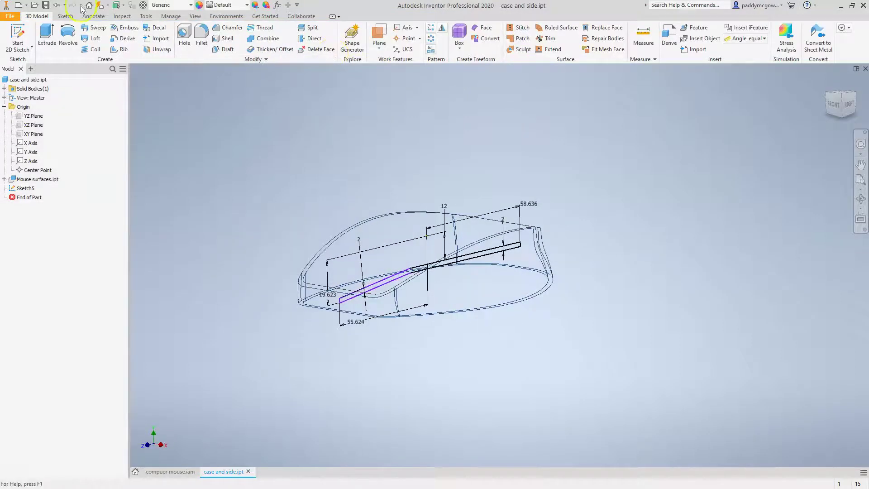
click(195, 17)
click(161, 45)
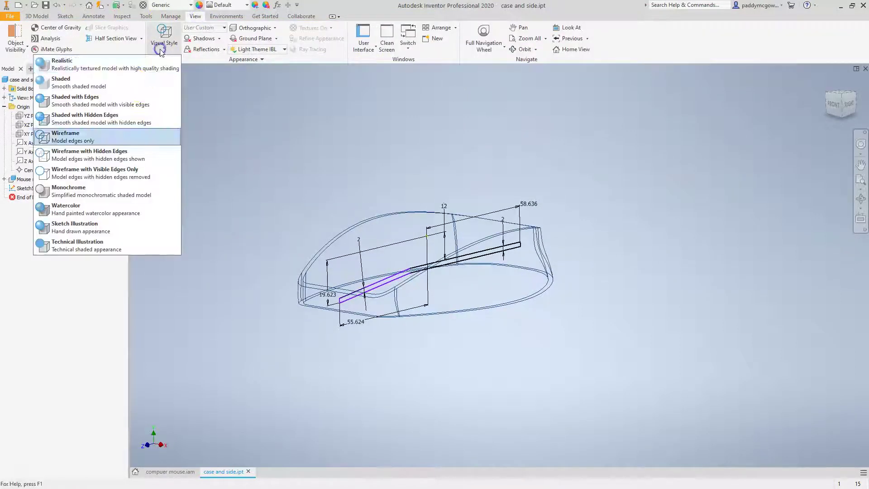
click(125, 115)
scroll(307, 164, up, 3)
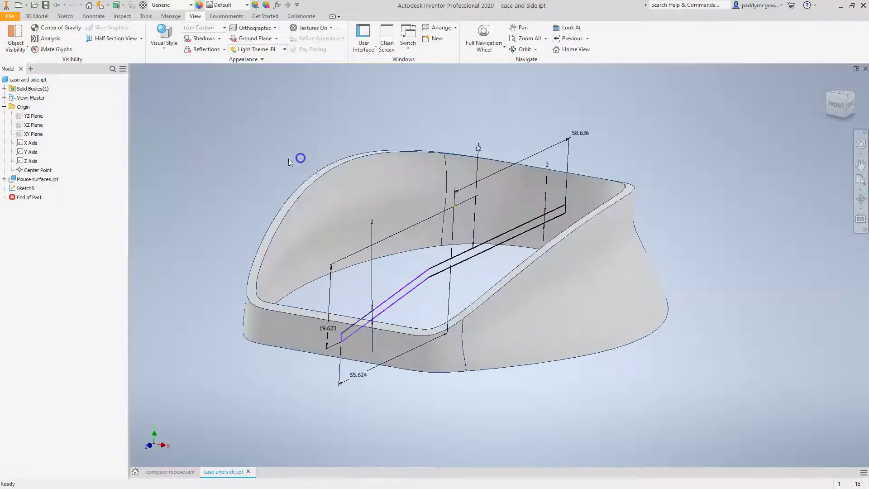
Extrude the bent strip profile from the centre plane to the next wall on one side, joined to the case.
click(62, 17)
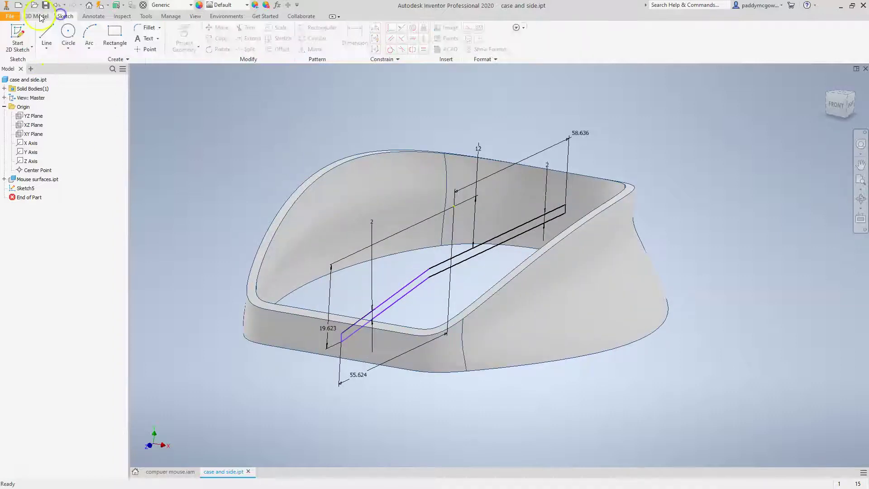
click(37, 16)
click(46, 35)
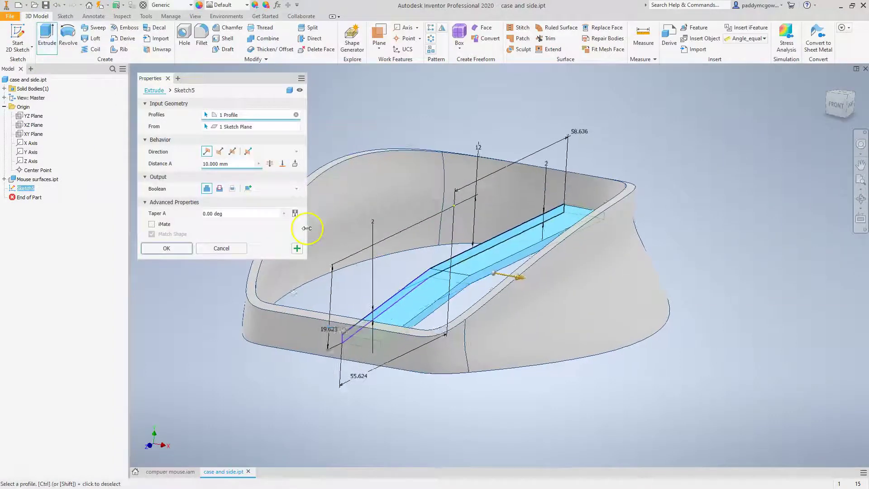
click(296, 163)
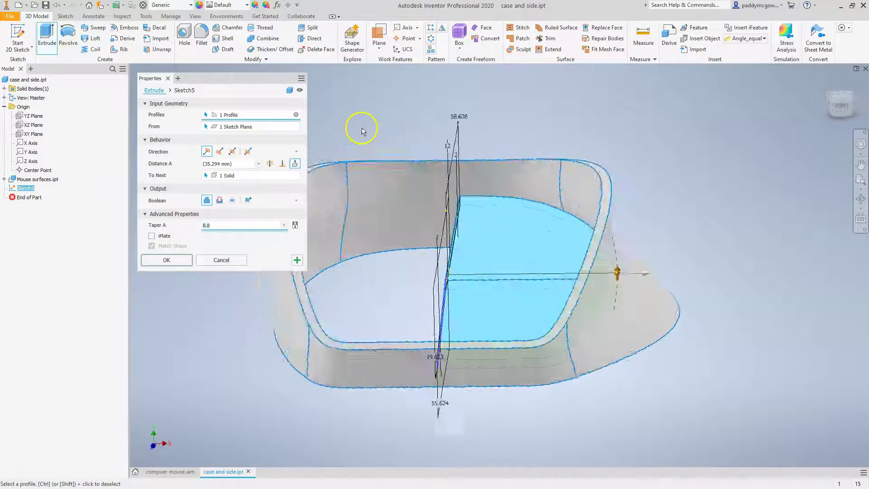
click(176, 258)
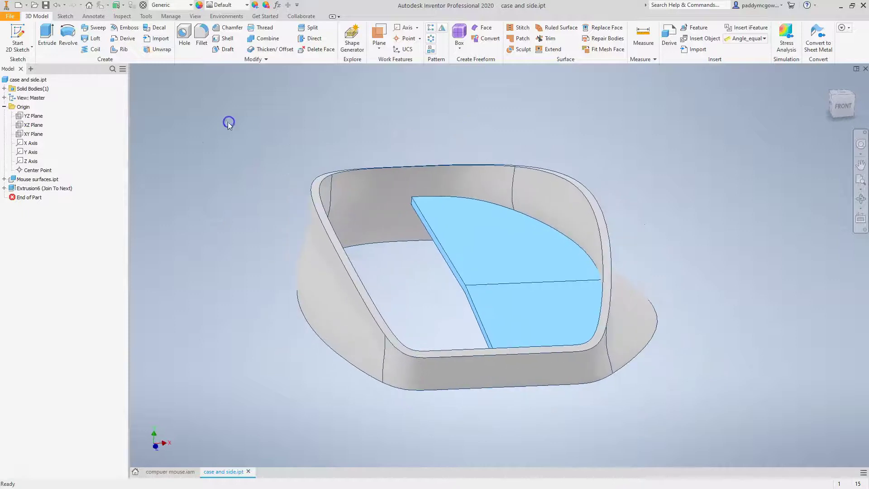
Share the strip sketch and extrude its profile in the opposite direction to the next wall, joined to the case.
right_click(24, 189)
click(60, 314)
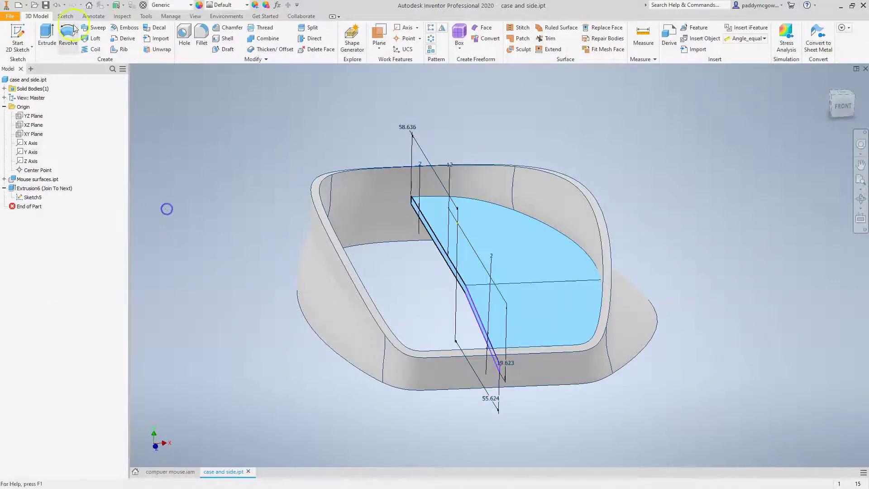
click(48, 37)
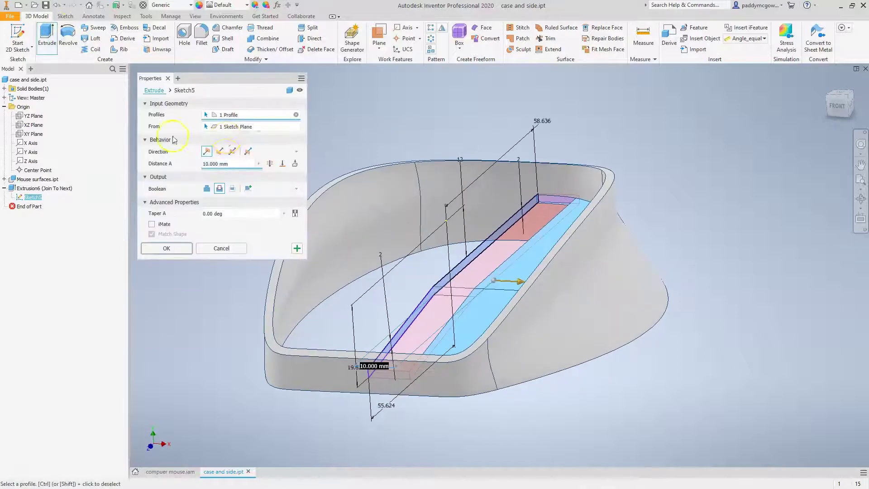
click(219, 151)
click(294, 168)
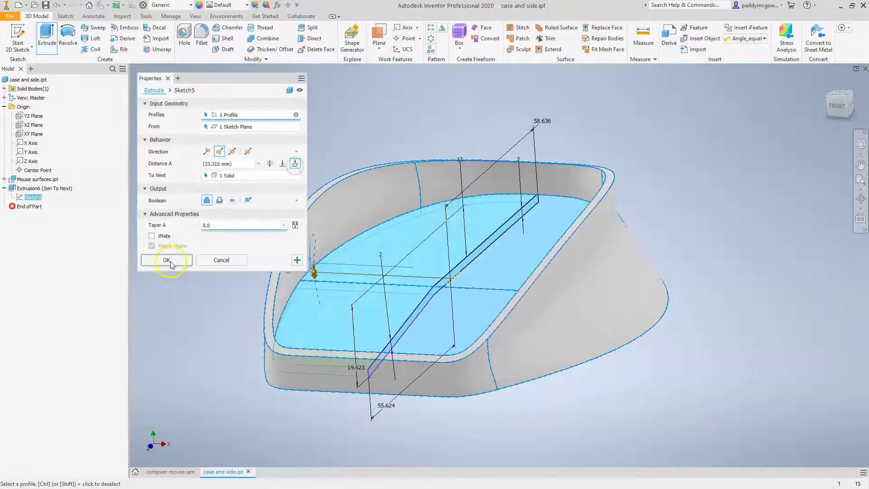
click(166, 248)
Hide the shared strip sketch and its dimensions.
shift+middle_drag(334, 132, 238, 147)
click(33, 205)
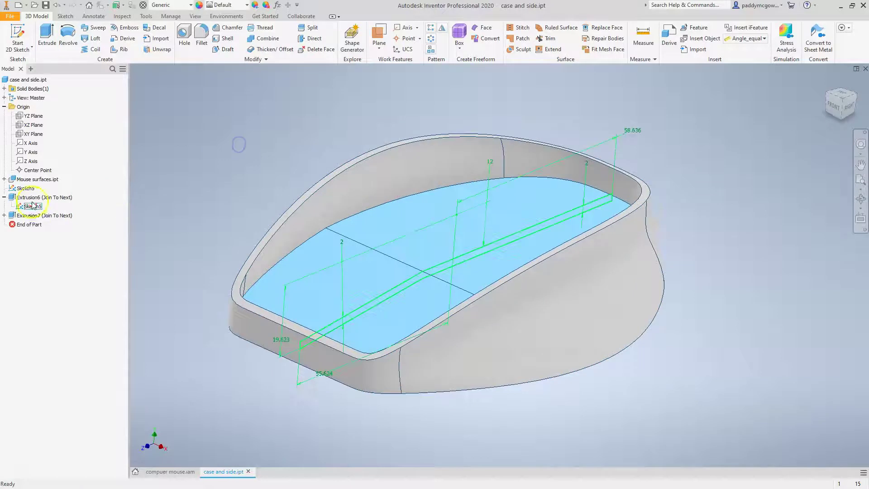
right_click(28, 207)
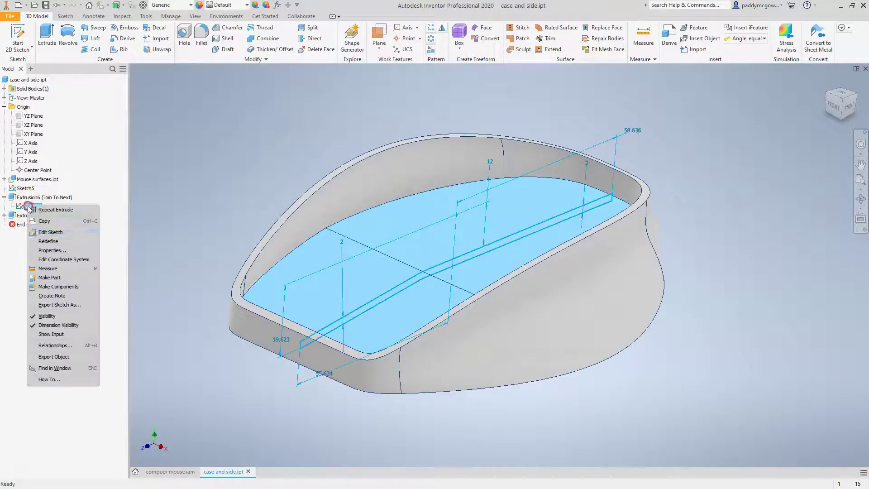
click(43, 315)
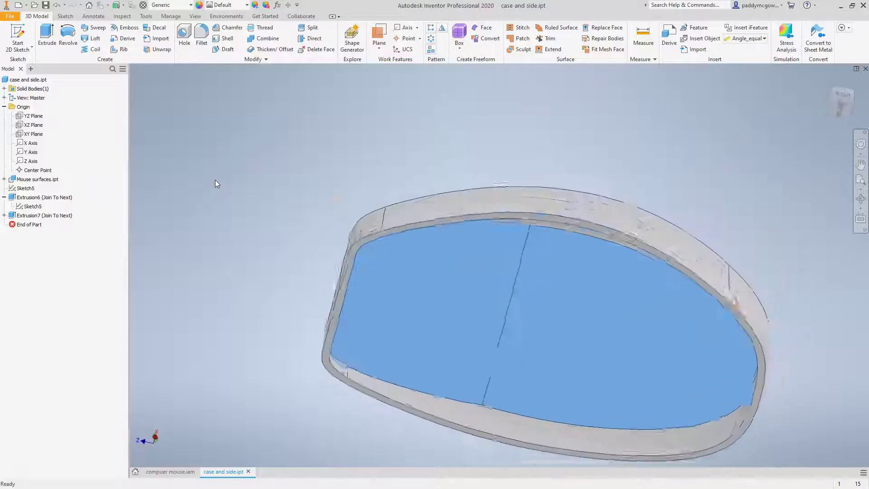
click(211, 176)
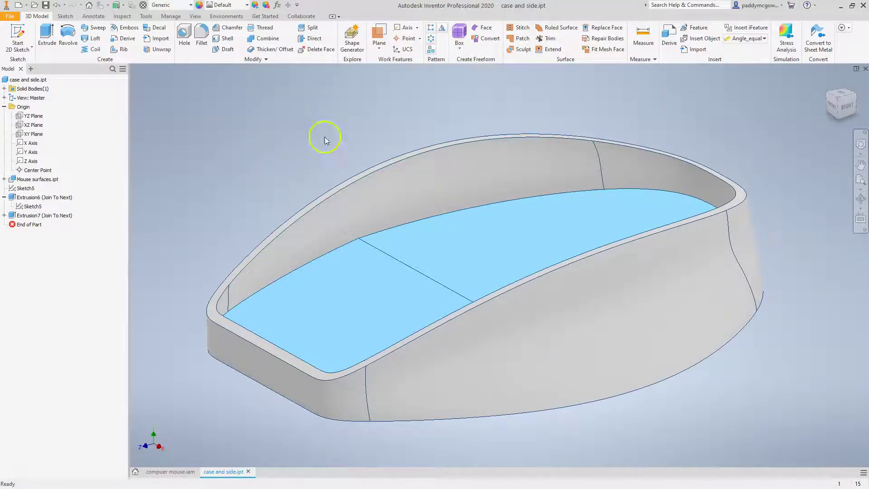
Close the case and side part and return to the computer mouse assembly.
shift+middle_drag(280, 131, 390, 243)
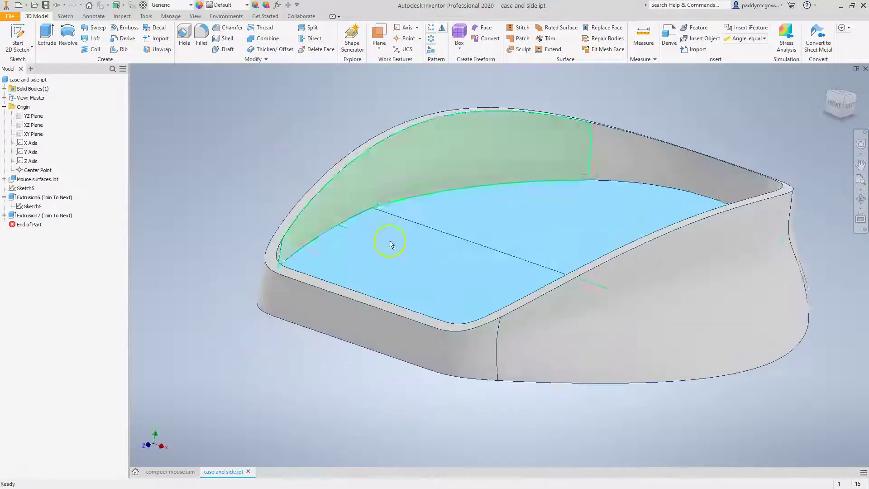
shift+middle_drag(488, 224, 253, 134)
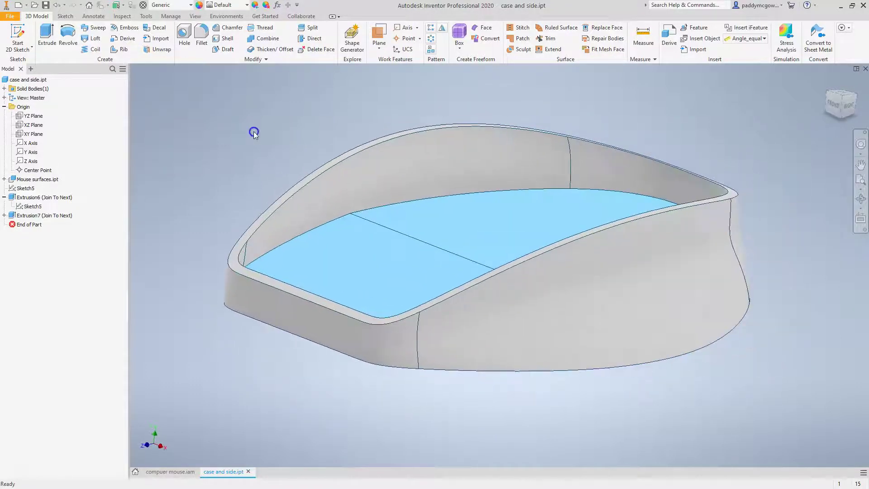
click(248, 471)
click(355, 267)
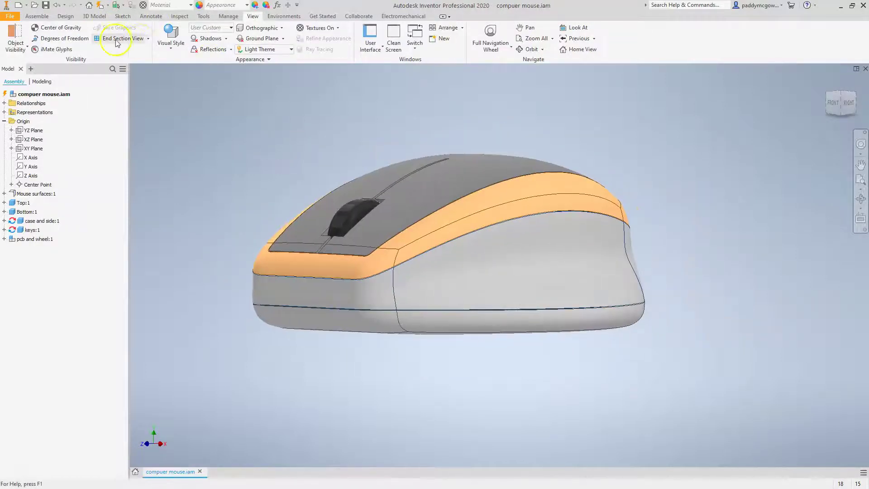
Cut the mouse assembly with a half section view at the YZ plane, offset 0 mm.
click(150, 39)
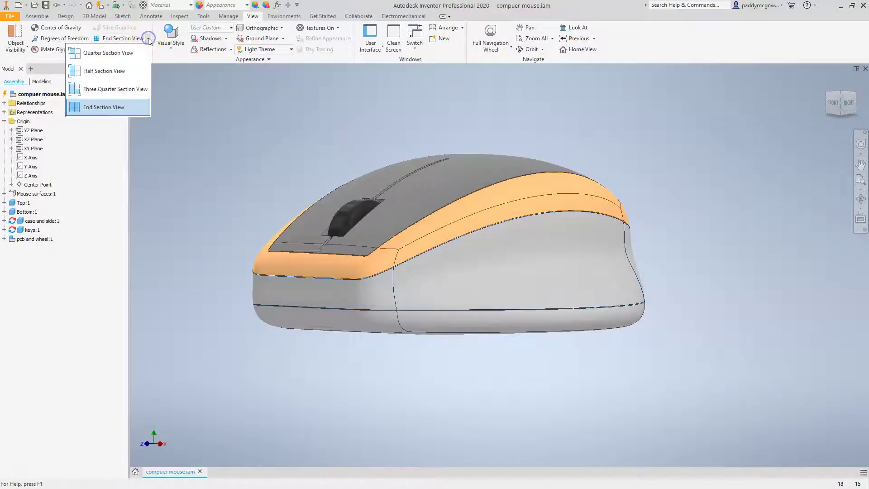
click(112, 71)
click(30, 131)
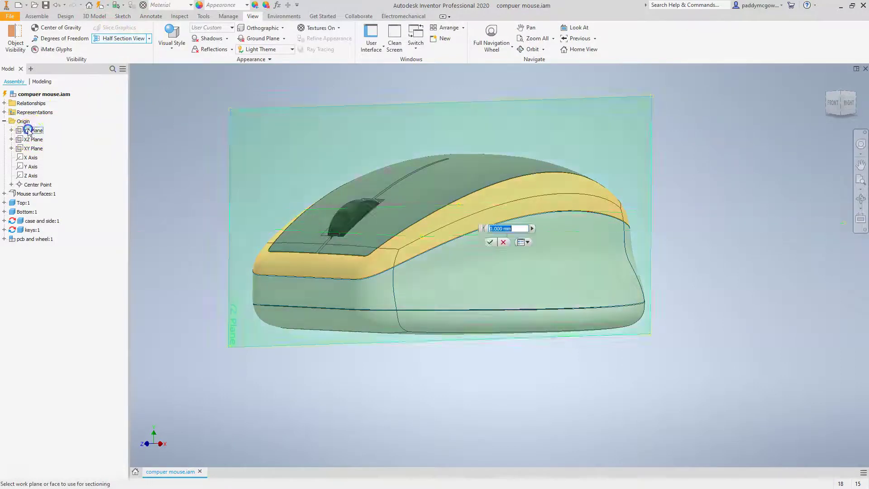
click(491, 241)
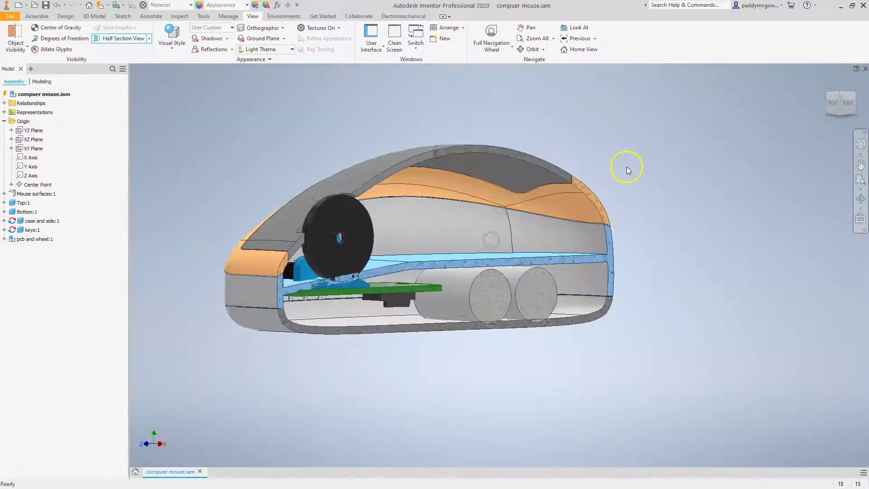
Examine in the half section how the bent dividing plate meets the walls, circuit board, scroll wheel and batteries.
scroll(625, 165, up, 6)
scroll(626, 166, down, 2)
shift+middle_drag(512, 212, 642, 213)
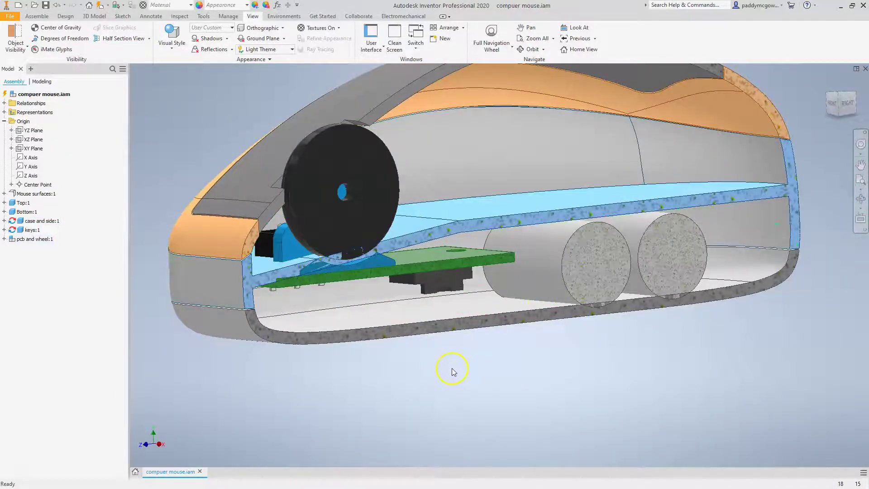
shift+middle_drag(452, 363, 336, 301)
scroll(337, 301, down, 3)
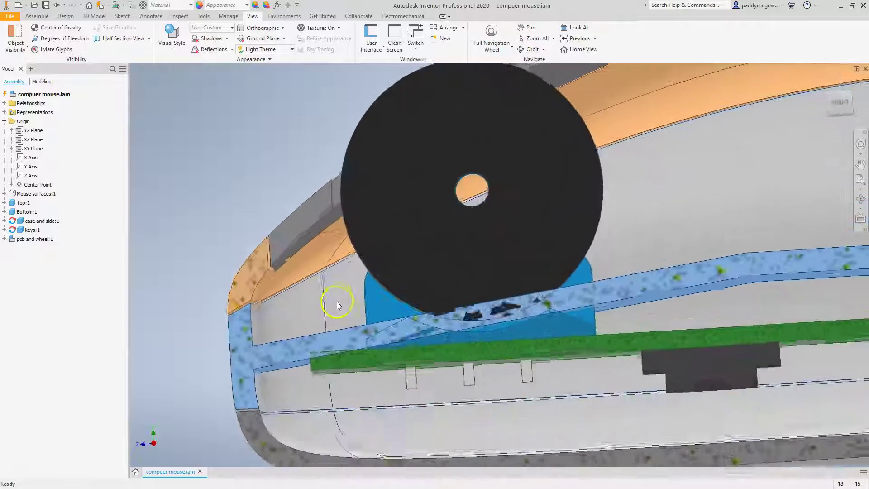
shift+middle_drag(269, 343, 391, 267)
middle_click(236, 265)
shift+middle_drag(237, 267, 245, 255)
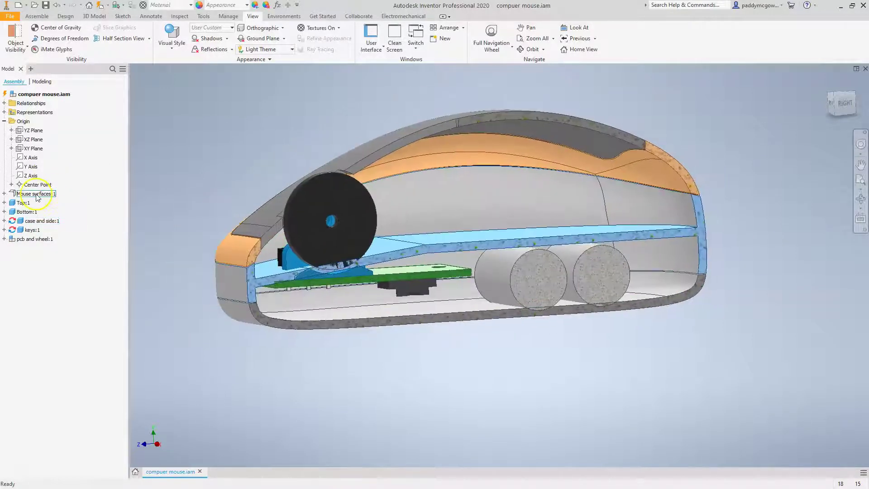
Examine the Top and keys components above the case in the half section, highlighting each of them.
click(214, 158)
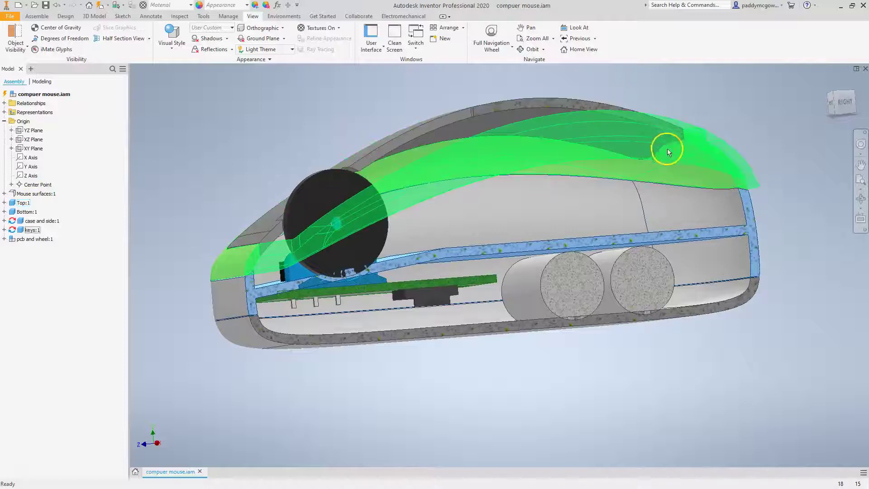
click(677, 155)
click(748, 115)
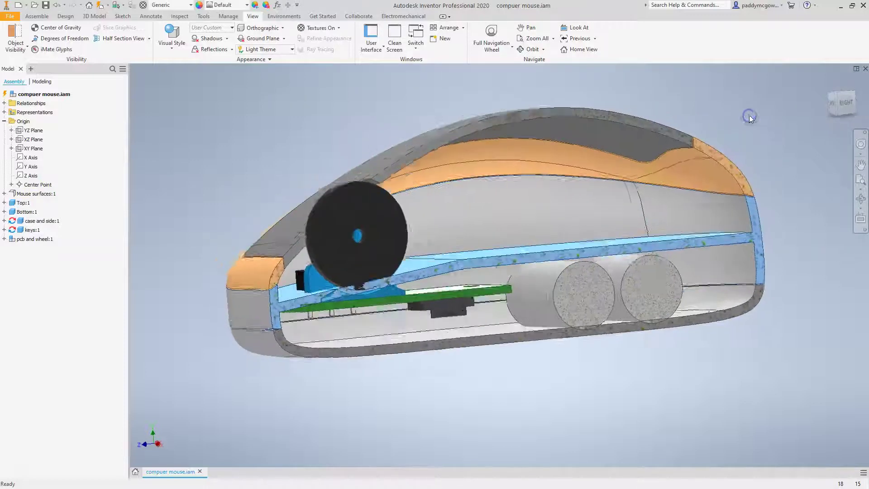
click(716, 168)
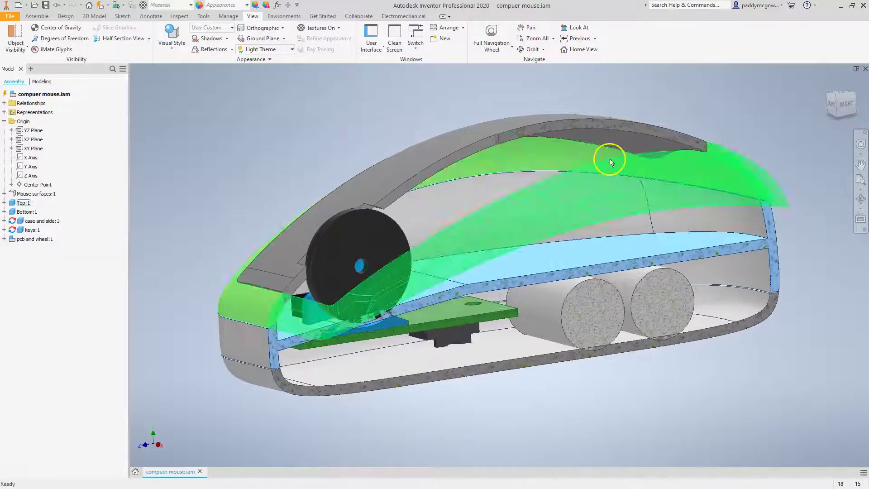
click(600, 138)
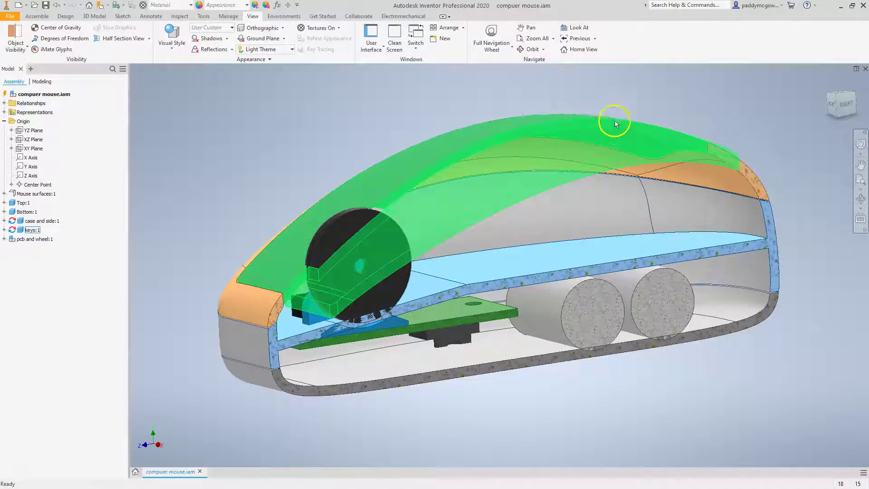
click(689, 186)
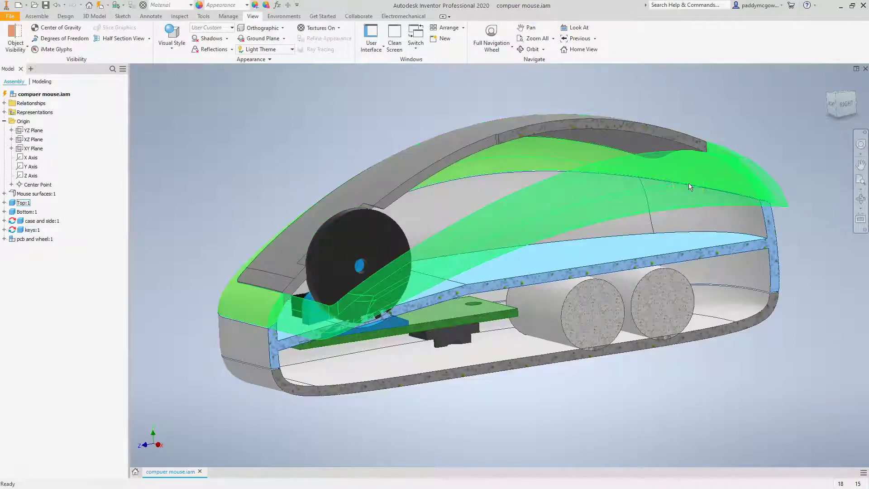
click(254, 180)
shift+middle_drag(254, 180, 206, 182)
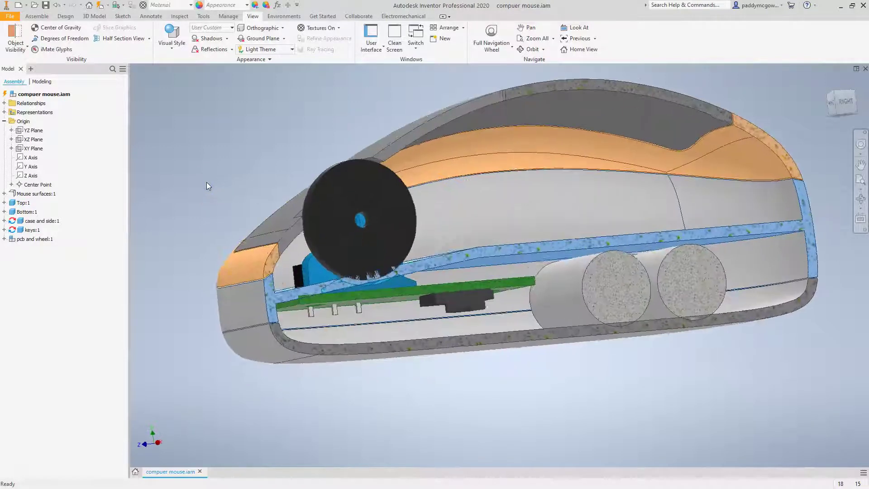
click(206, 183)
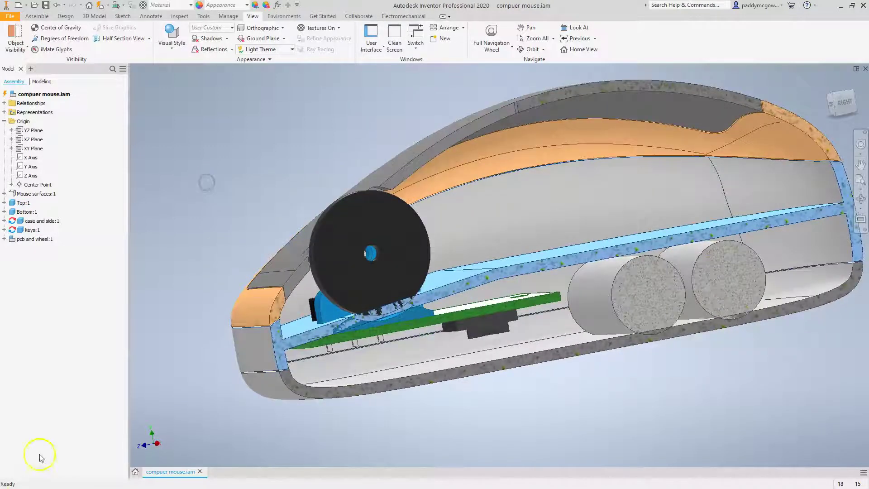